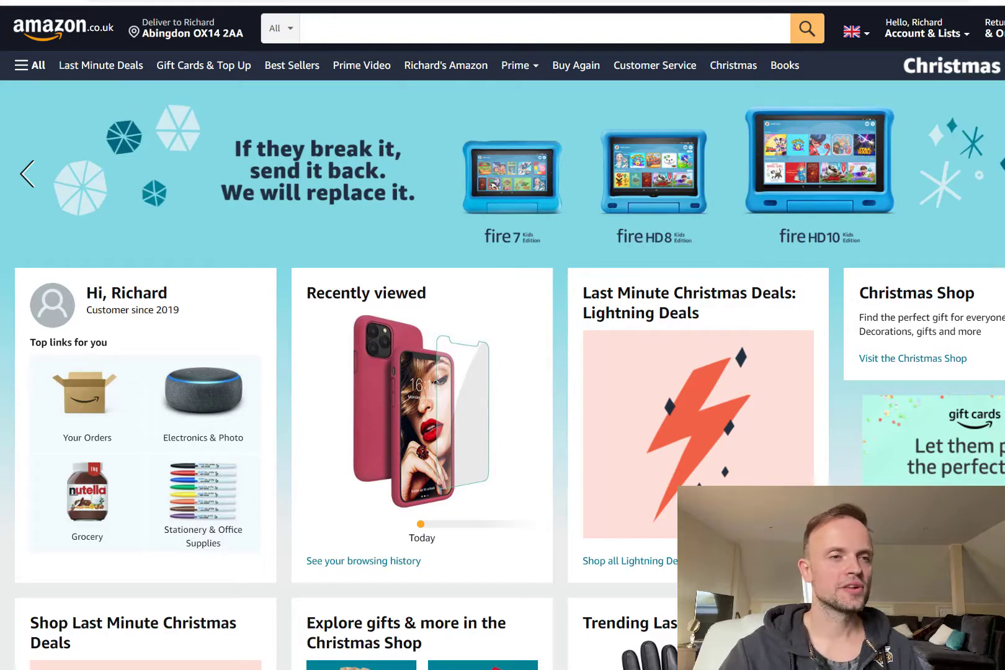
- Search Amazon.co.uk for "kitchen plate rack"
{"action": "left_click", "coordinate": [508, 26]}
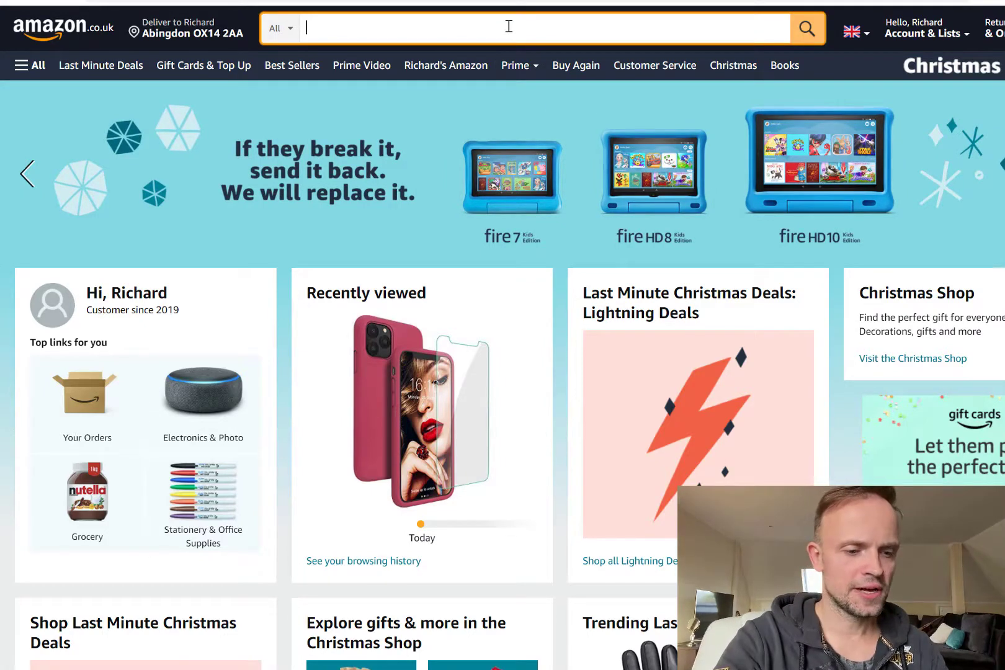
{"action": "type", "text": "kitch"}
{"action": "left_click", "coordinate": [420, 195]}
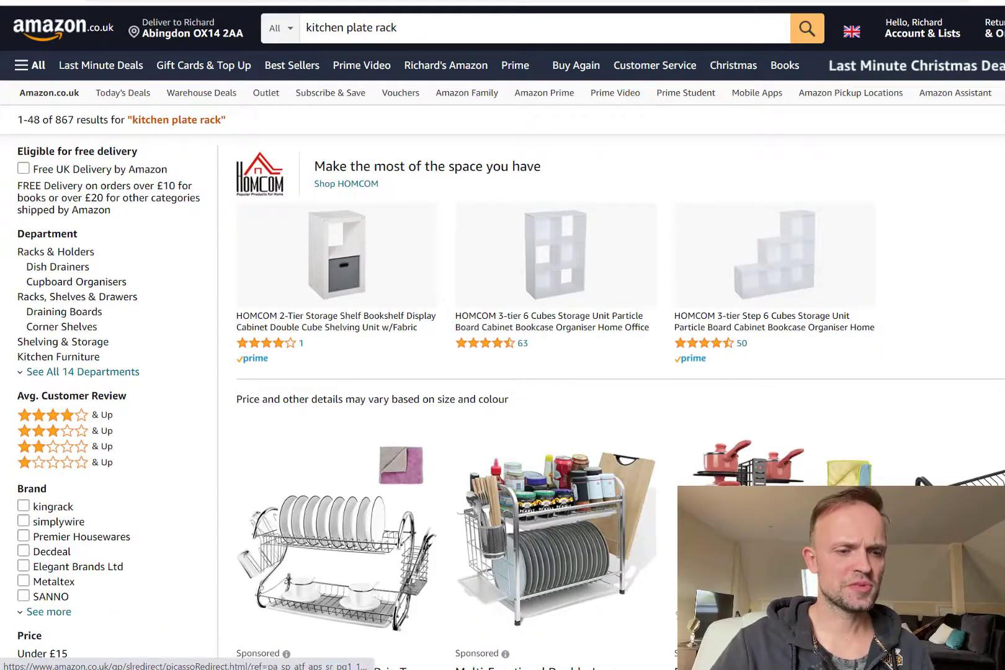
- Check how many results the kitchen plate rack search returns and how many are listed per page
{"action": "scroll", "coordinate": [599, 515], "scroll_direction": "down", "scroll_amount": 2}
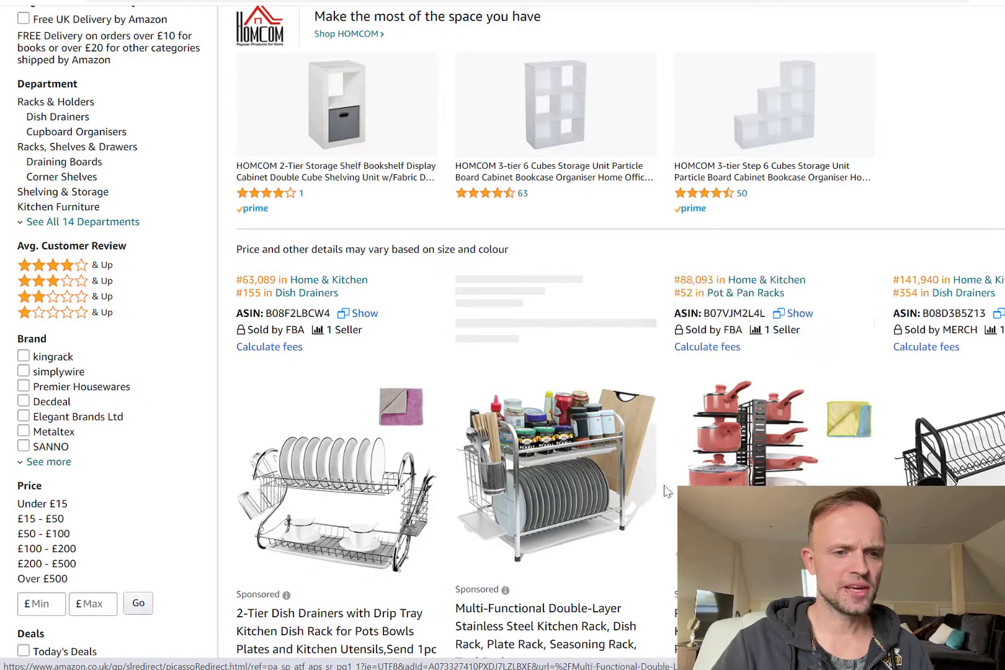
{"action": "scroll", "coordinate": [661, 464], "scroll_direction": "down", "scroll_amount": 2}
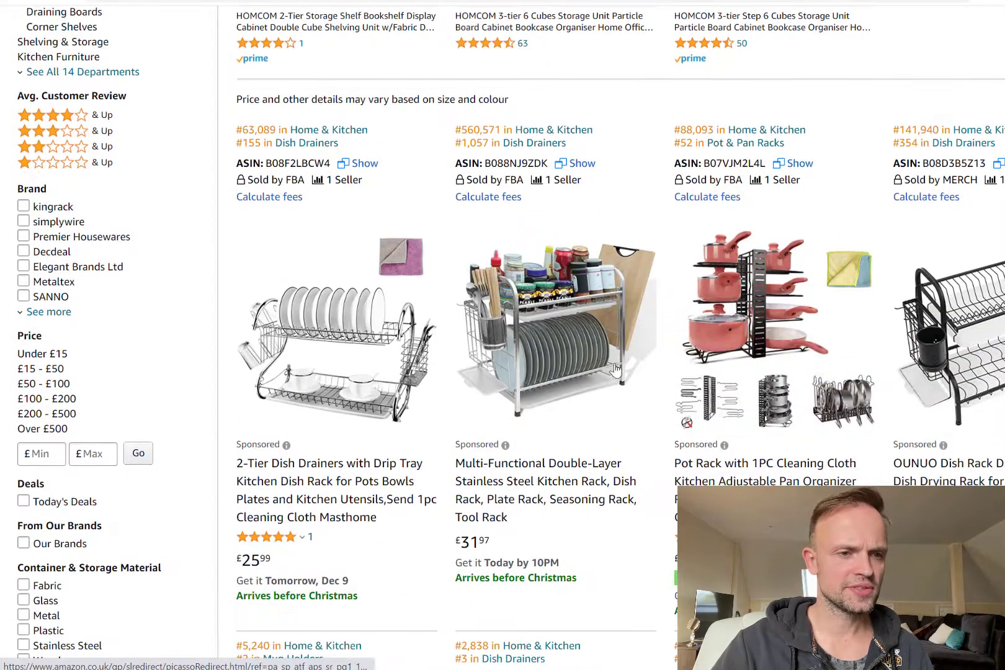
{"action": "scroll", "coordinate": [871, 354], "scroll_direction": "up", "scroll_amount": 4}
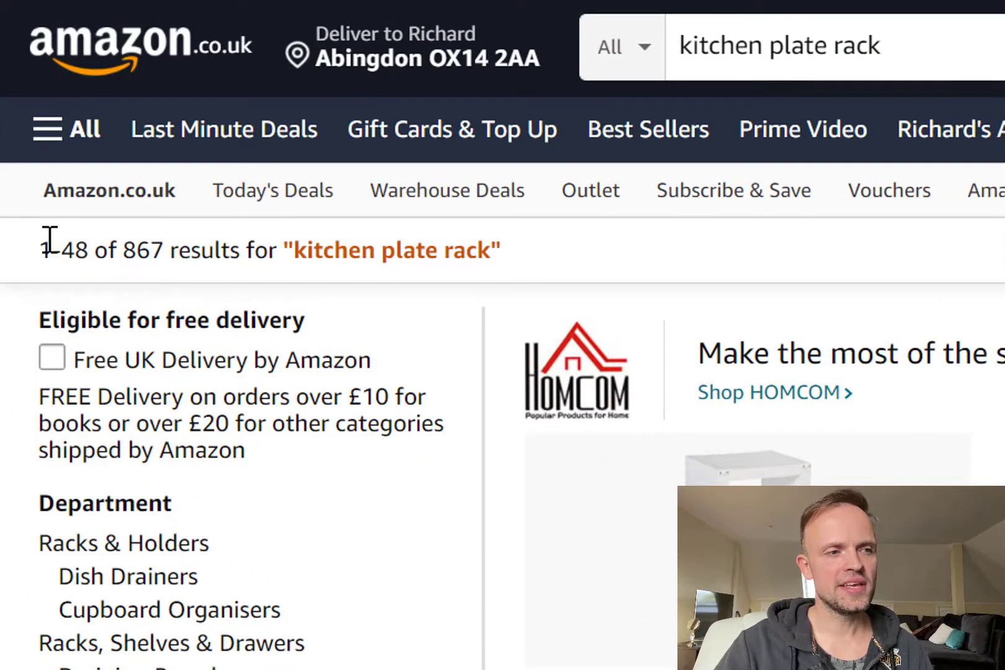
{"action": "left_click_drag", "start_coordinate": [41, 249], "coordinate": [105, 254]}
{"action": "double_click", "coordinate": [149, 254]}
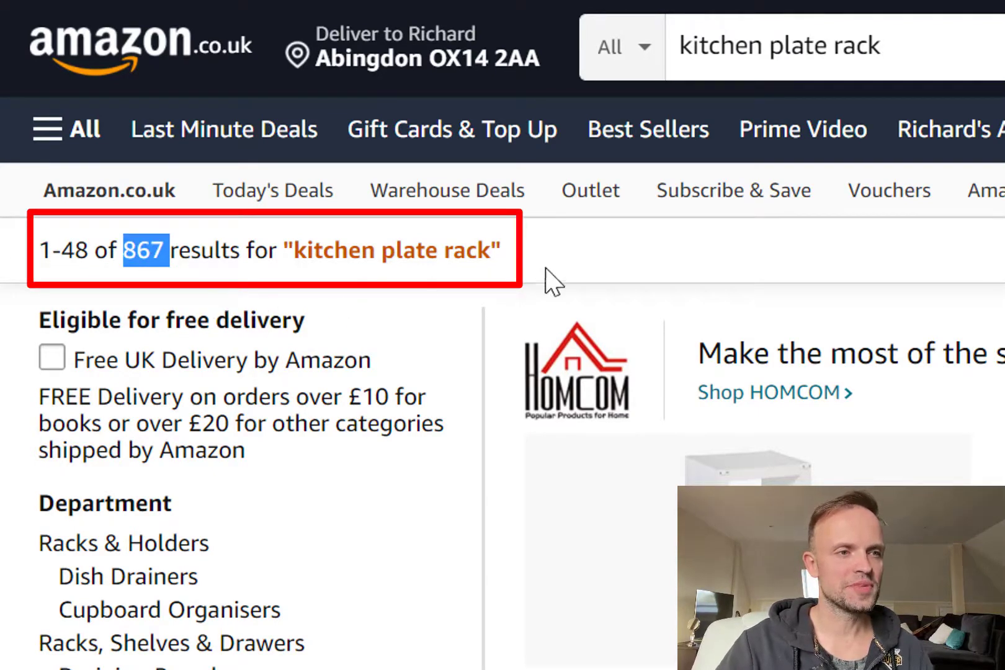
{"action": "left_click", "coordinate": [98, 248]}
{"action": "left_click_drag", "start_coordinate": [38, 250], "coordinate": [90, 250]}
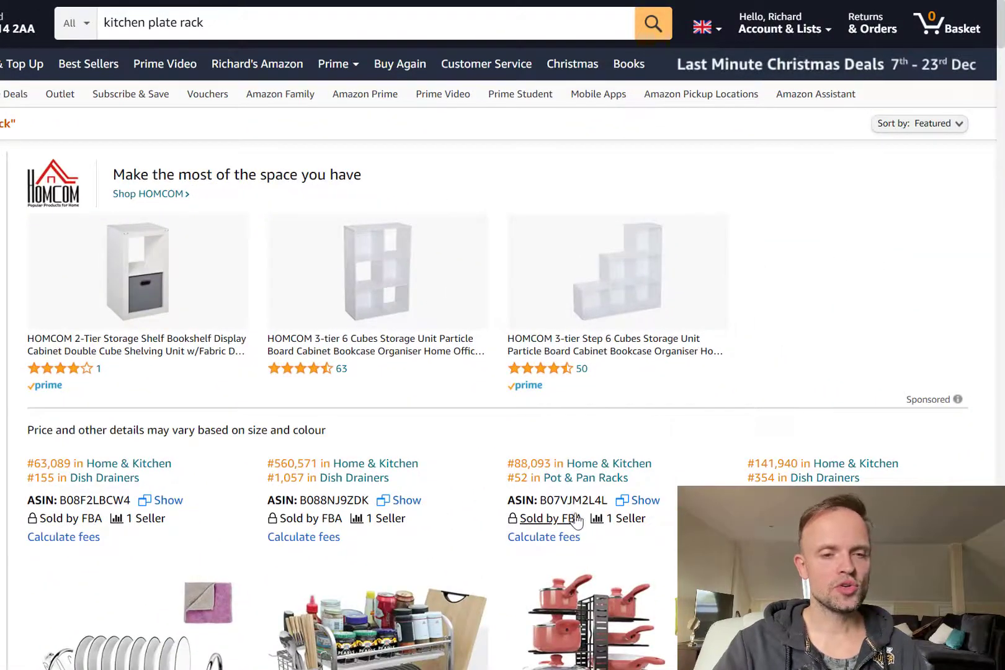
- Browse the plate rack listings, examining competing products, their ranks, sellers, reviews and prices, and which ones are sponsored
{"action": "scroll", "coordinate": [574, 522], "scroll_direction": "down", "scroll_amount": 4}
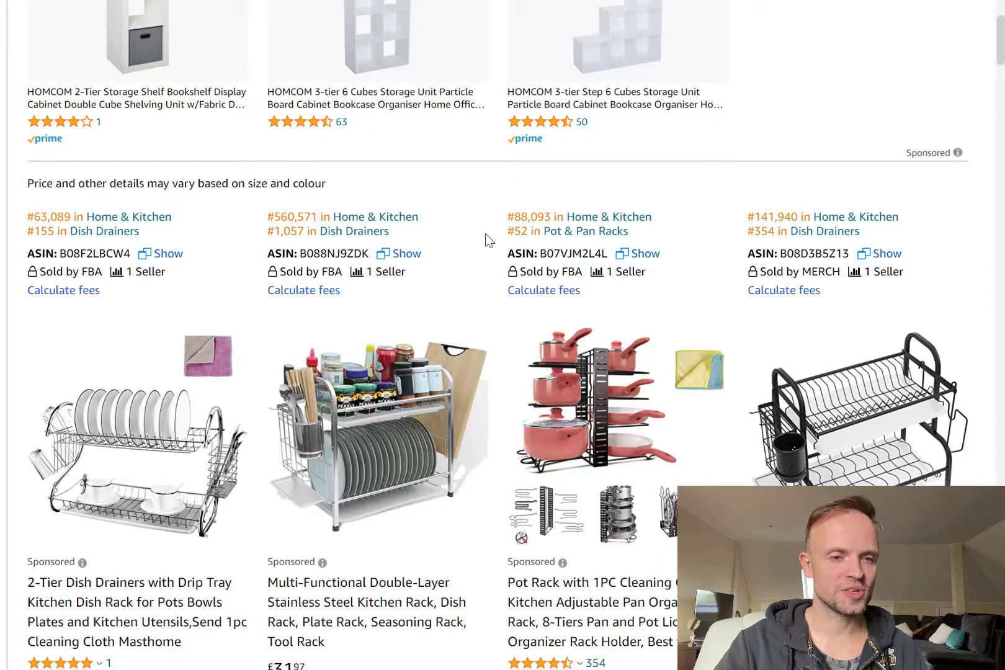
{"action": "scroll", "coordinate": [489, 240], "scroll_direction": "down", "scroll_amount": 1}
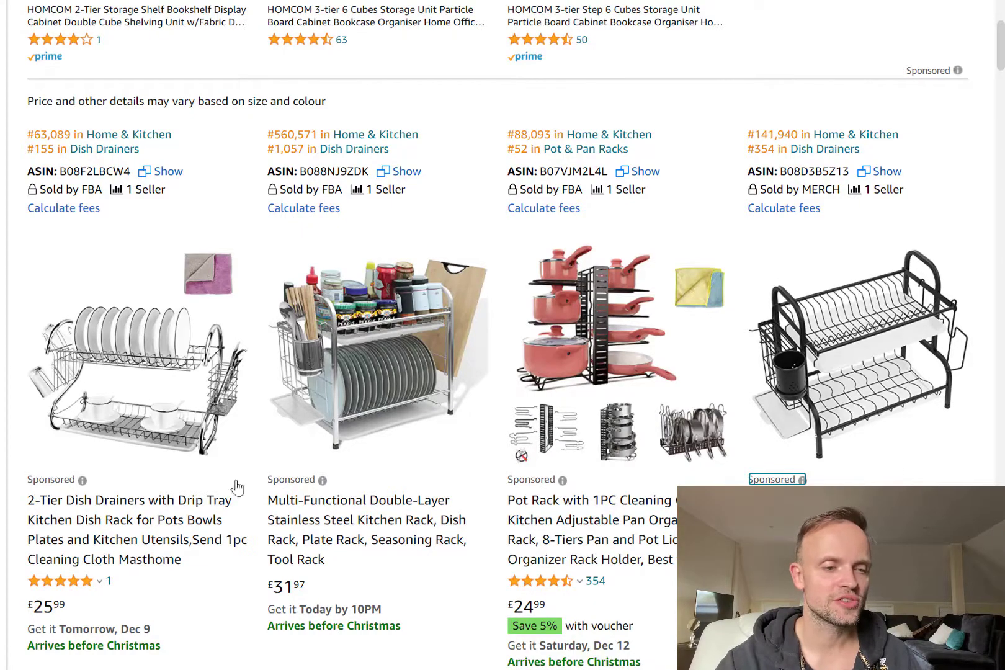
{"action": "scroll", "coordinate": [538, 488], "scroll_direction": "down", "scroll_amount": 7}
{"action": "scroll", "coordinate": [538, 489], "scroll_direction": "down", "scroll_amount": 20}
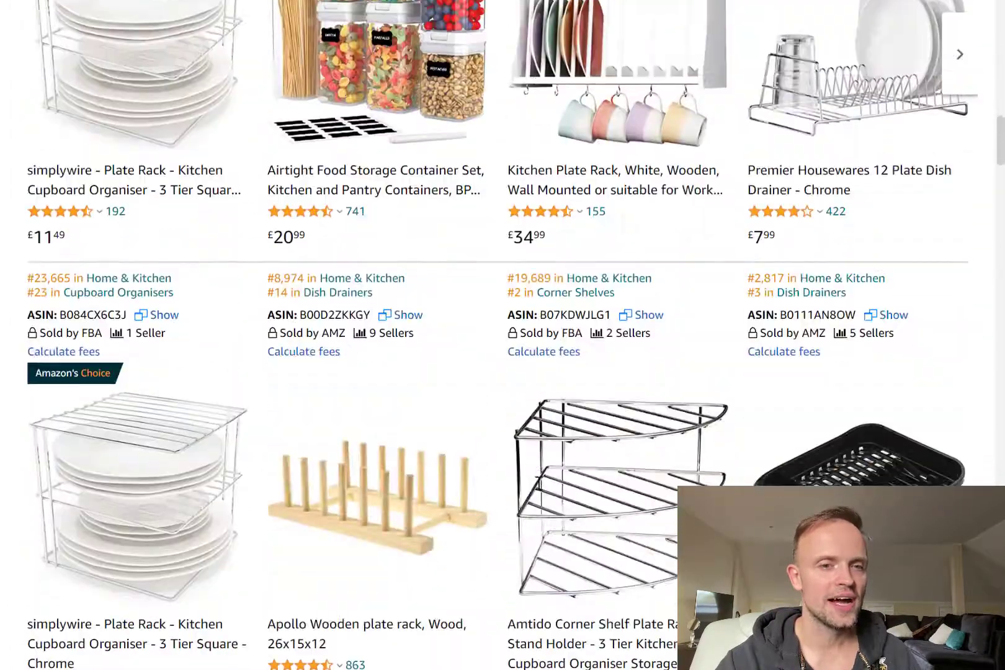
{"action": "scroll", "coordinate": [538, 490], "scroll_direction": "down", "scroll_amount": 20}
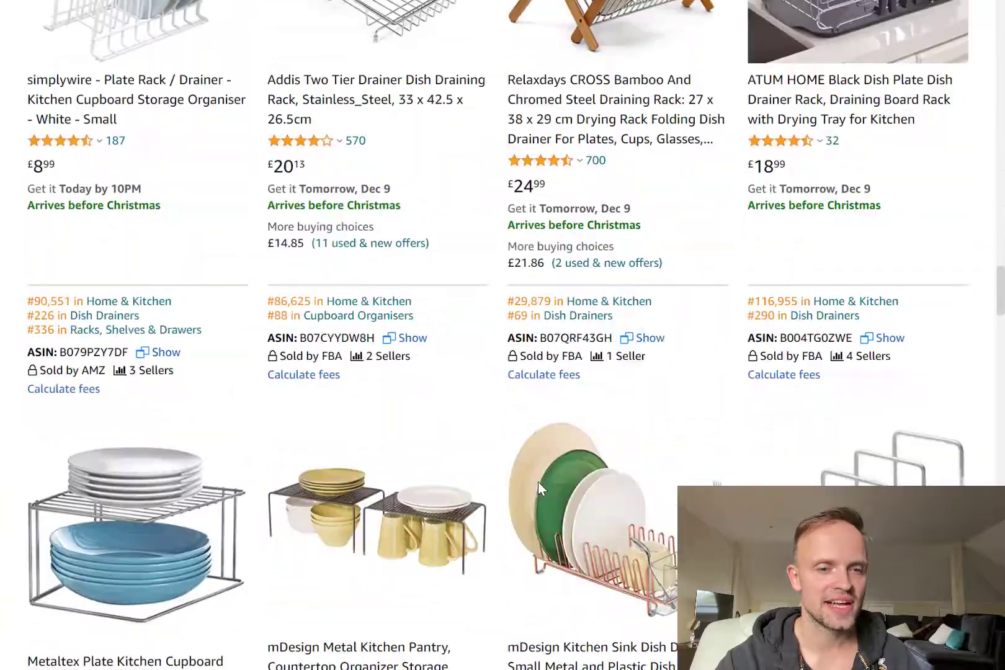
{"action": "scroll", "coordinate": [538, 491], "scroll_direction": "up", "scroll_amount": 14}
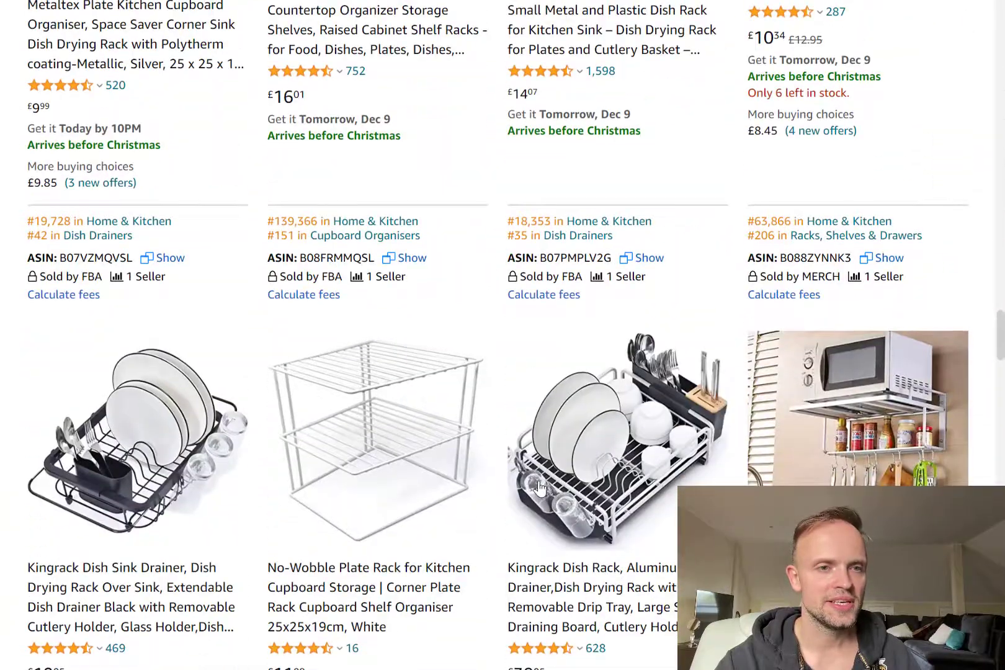
{"action": "scroll", "coordinate": [542, 488], "scroll_direction": "up", "scroll_amount": 1}
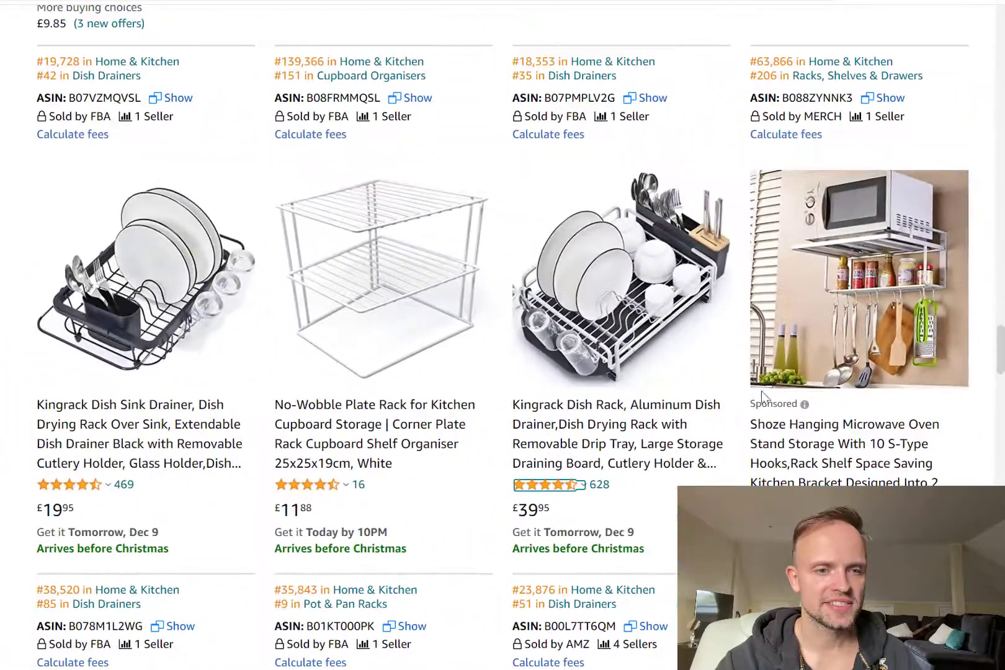
{"action": "left_click", "coordinate": [546, 133]}
{"action": "scroll", "coordinate": [570, 453], "scroll_direction": "down", "scroll_amount": 9}
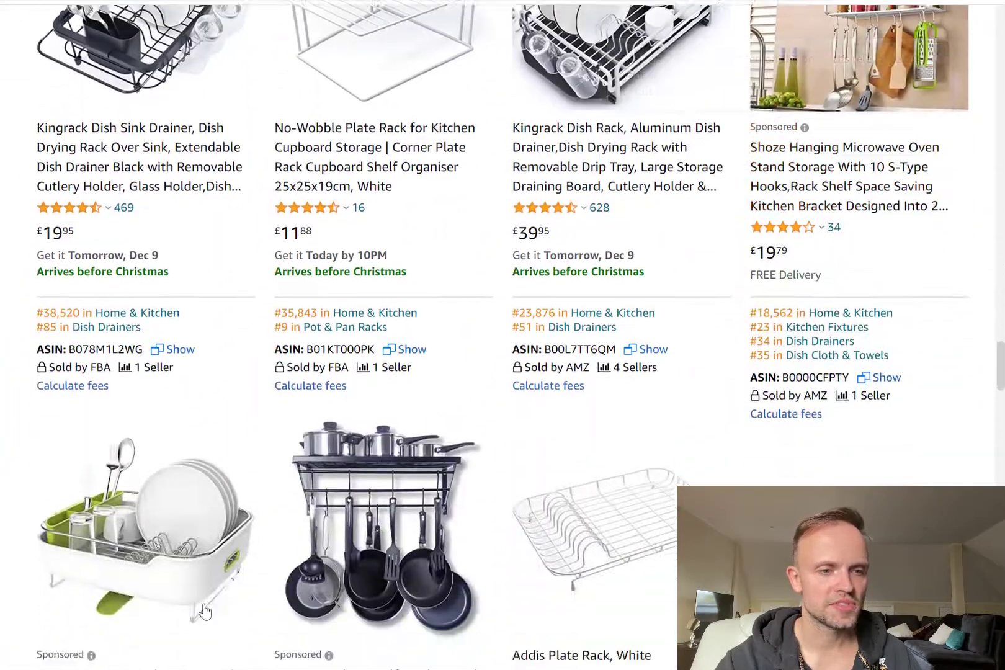
{"action": "scroll", "coordinate": [578, 585], "scroll_direction": "down", "scroll_amount": 20}
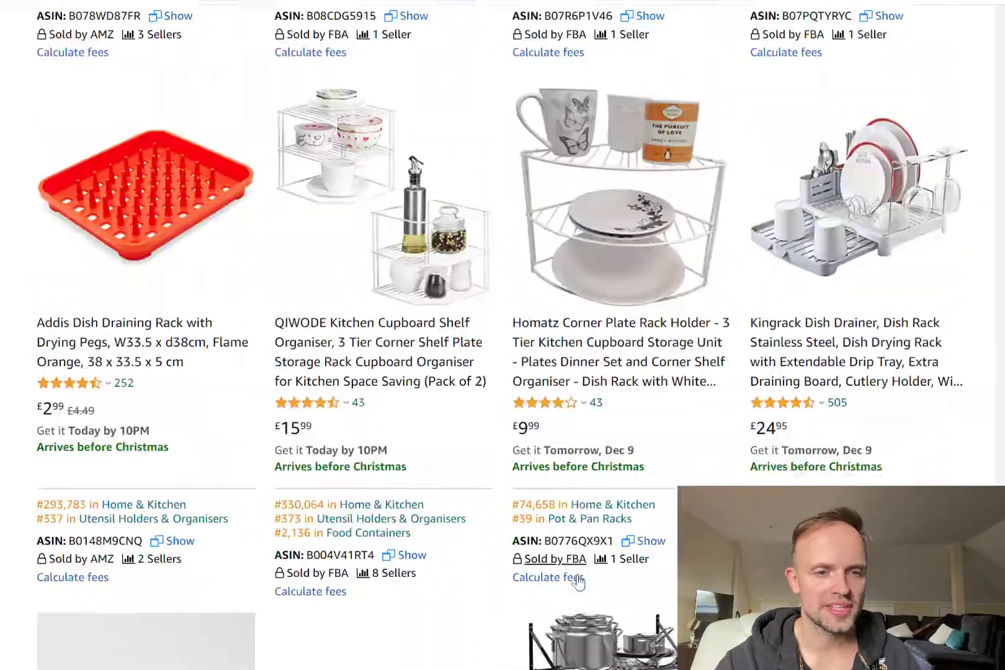
{"action": "scroll", "coordinate": [549, 412], "scroll_direction": "up", "scroll_amount": 4}
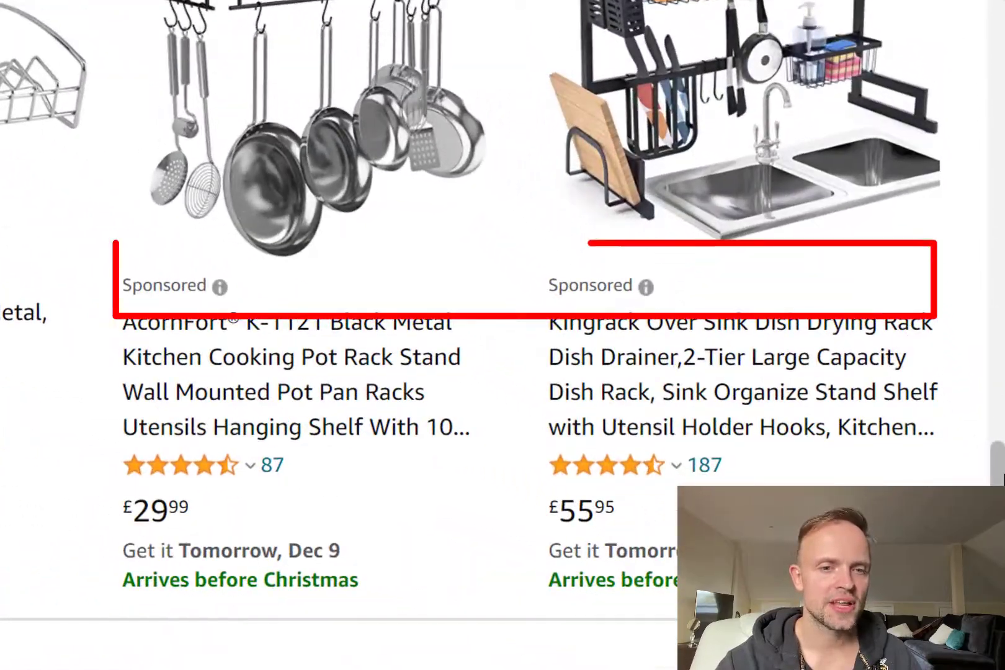
{"action": "left_click_drag", "start_coordinate": [1004, 477], "coordinate": [991, 51]}
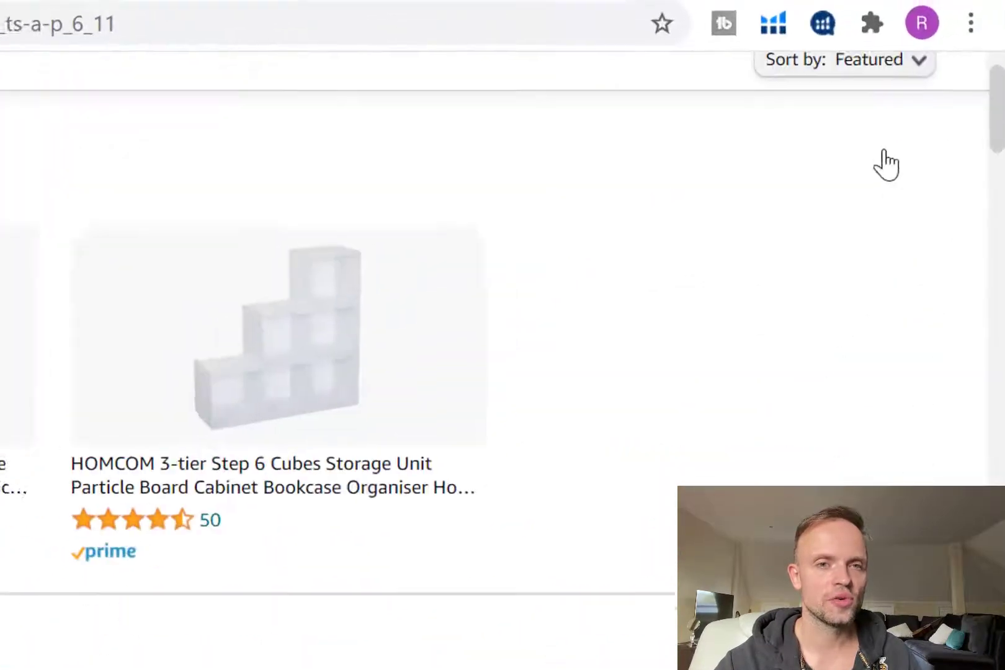
- Run Helium 10's Xray product research on the plate rack results and sort the products by highest revenue
{"action": "left_click", "coordinate": [773, 23]}
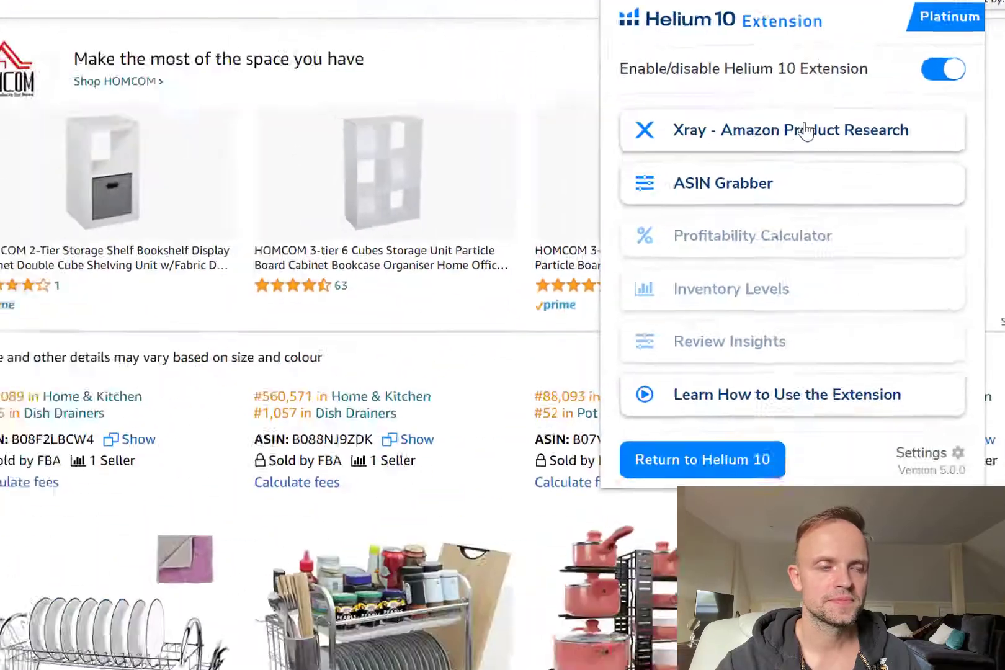
{"action": "left_click", "coordinate": [459, 287]}
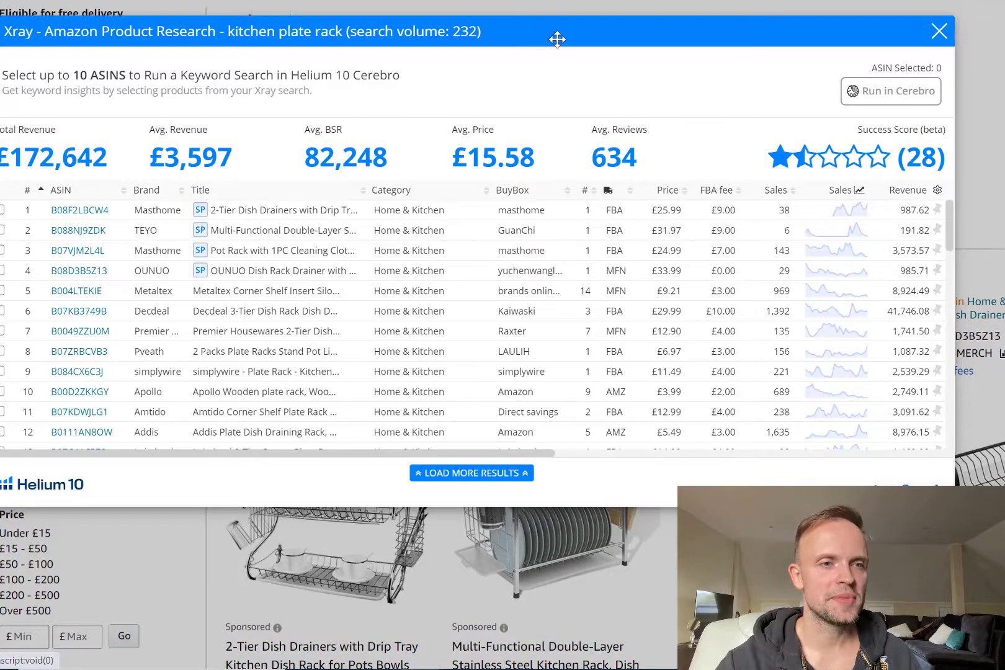
{"action": "left_click_drag", "start_coordinate": [557, 39], "coordinate": [698, 95]}
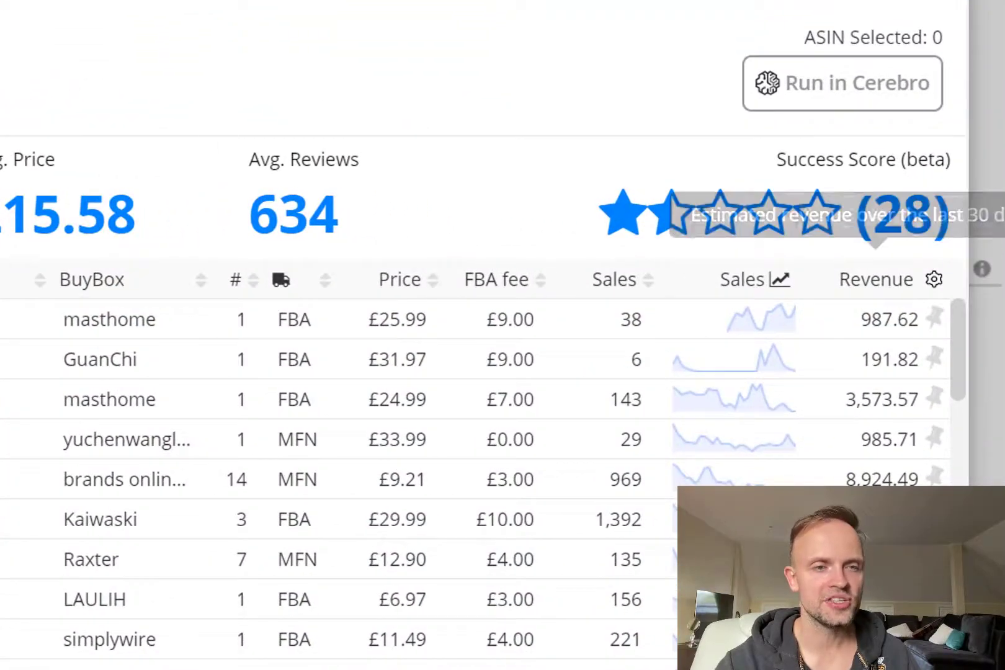
{"action": "left_click", "coordinate": [900, 287]}
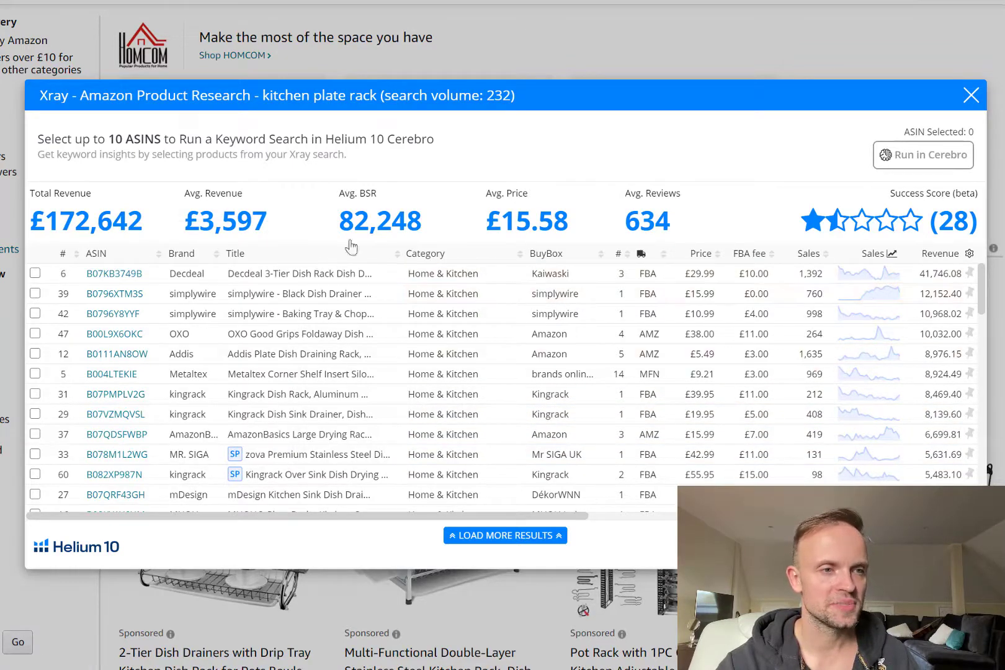
- Select ten relevant high-revenue competitor ASINs, including B07KB3749B and B0796XTM3S, and run a keyword search on them in Cerebro
{"action": "mouse_move", "coordinate": [116, 282]}
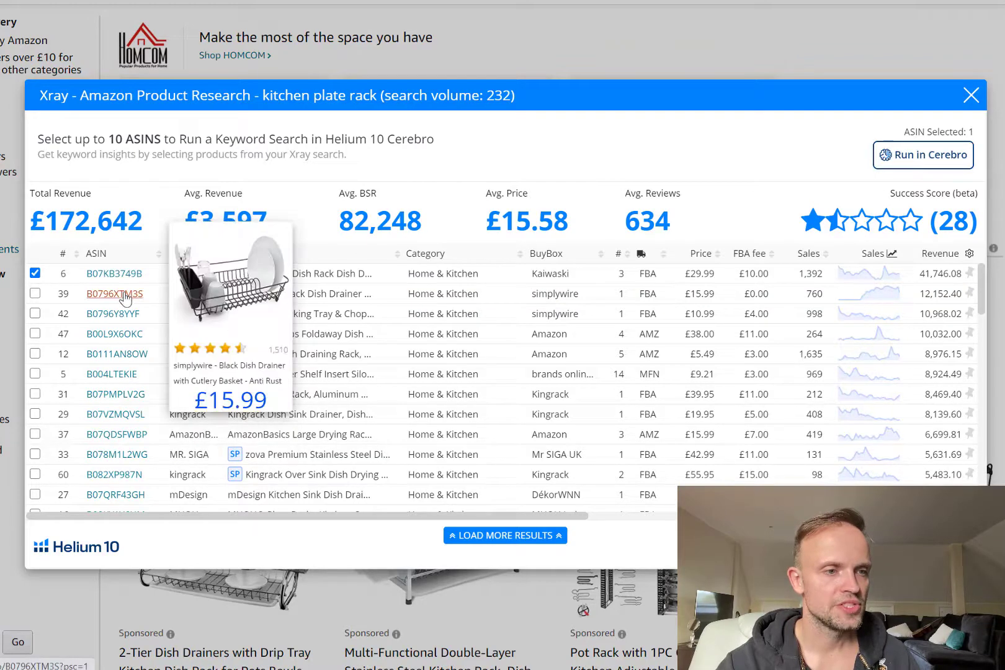
{"action": "left_click", "coordinate": [35, 293]}
{"action": "mouse_move", "coordinate": [126, 319]}
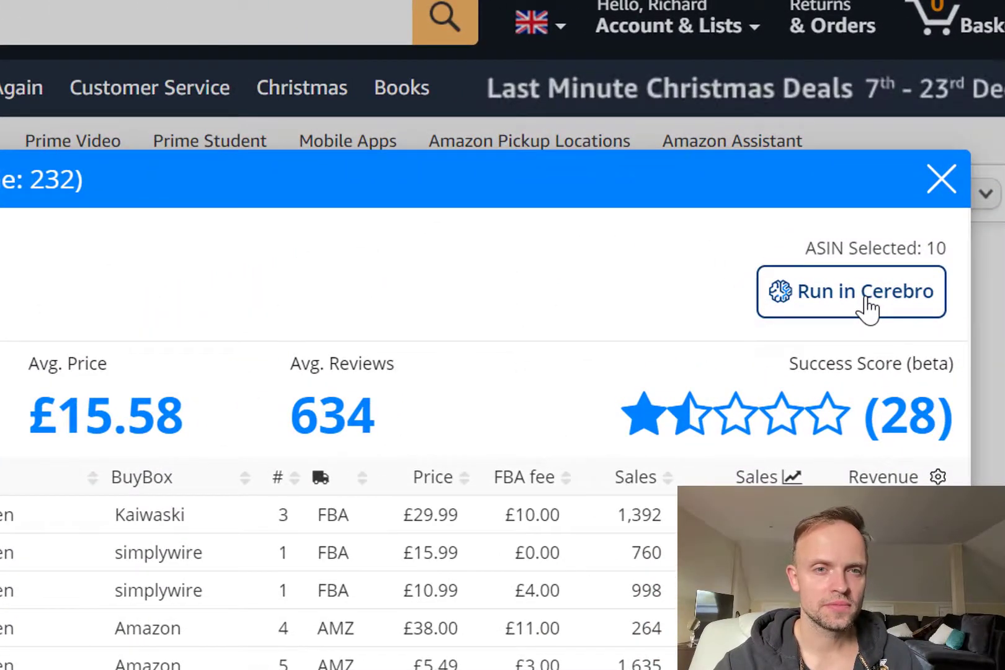
{"action": "left_click", "coordinate": [867, 291]}
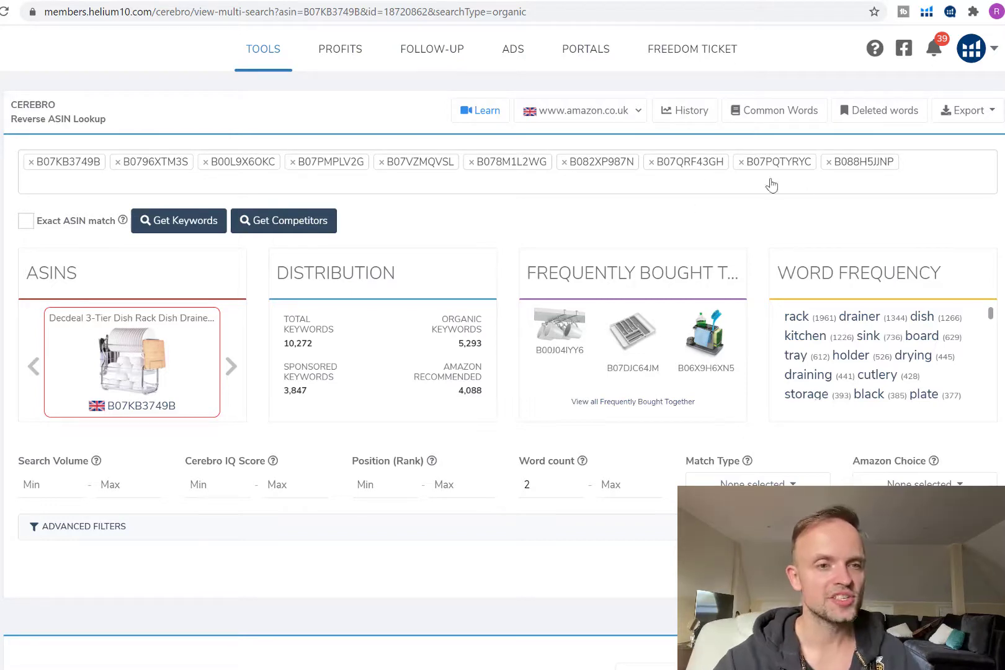
- Check the filtered keyword count in Cerebro and set the minimum Search Volume filter to 500
{"action": "scroll", "coordinate": [408, 56], "scroll_direction": "down", "scroll_amount": 2}
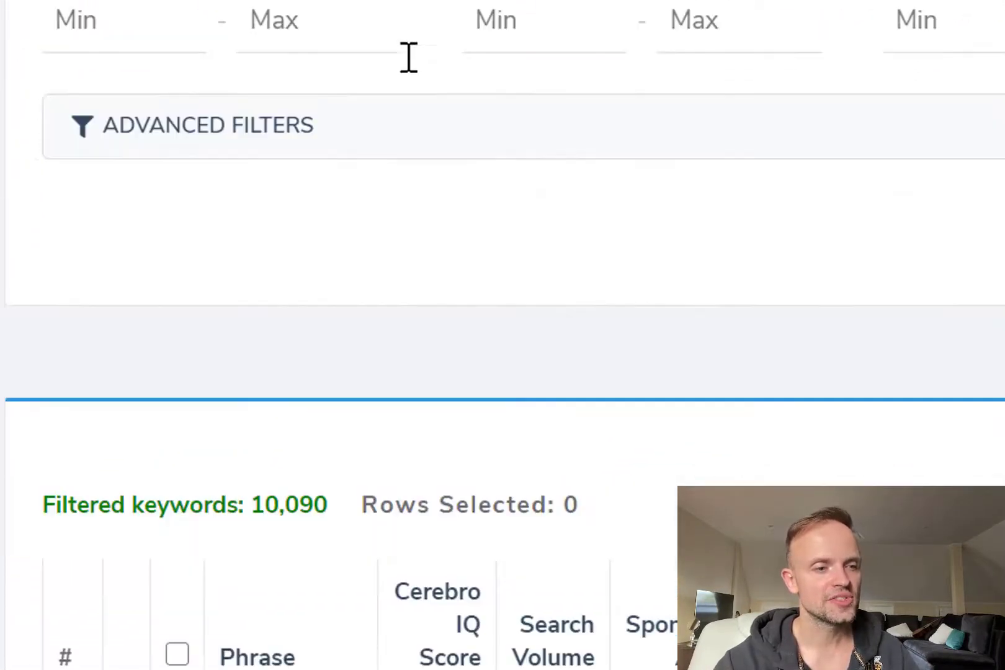
{"action": "left_click_drag", "start_coordinate": [250, 506], "coordinate": [331, 510]}
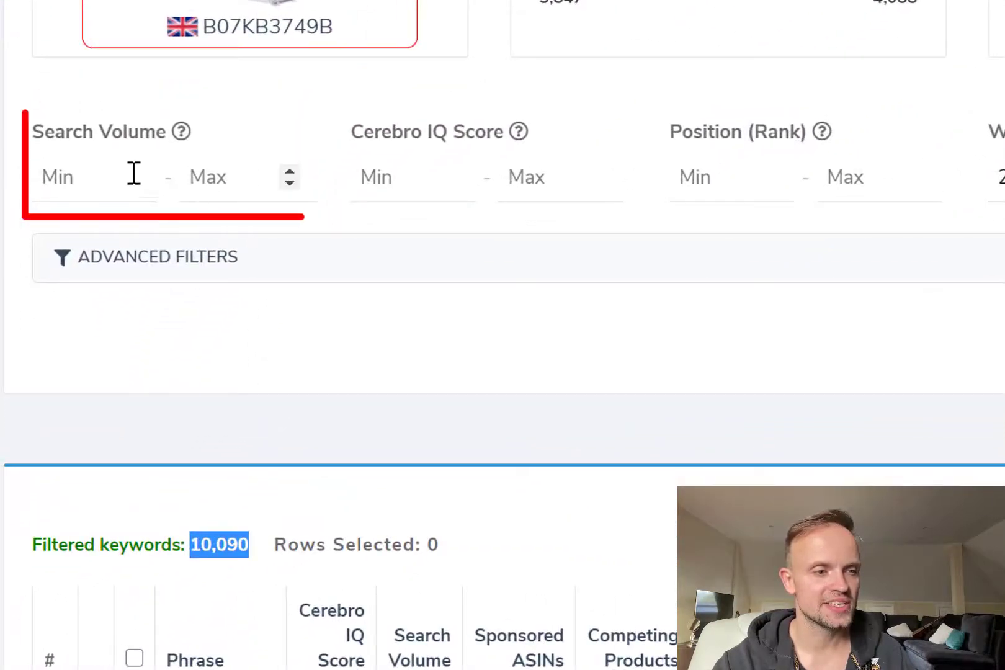
{"action": "left_click", "coordinate": [99, 185]}
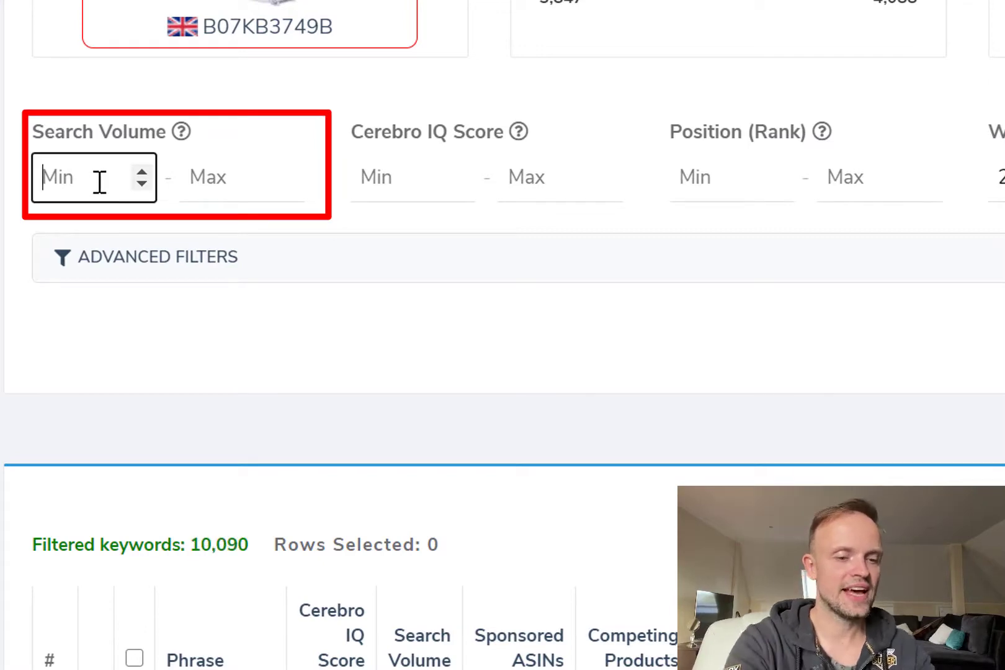
{"action": "type", "text": "500"}
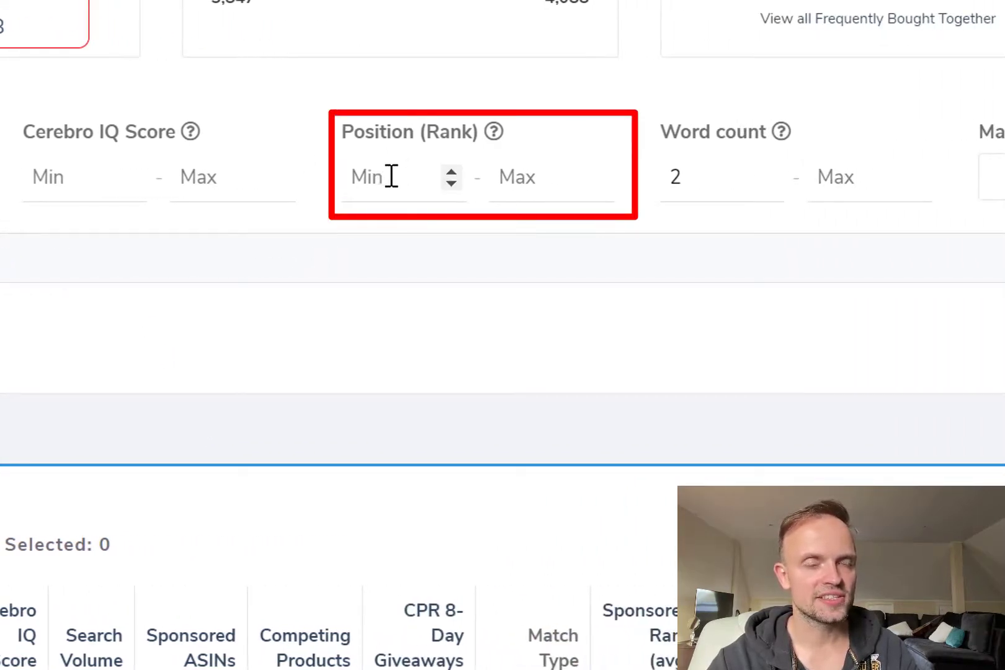
- Set the Position (Rank) filter to a range from 1 to 50
{"action": "left_click", "coordinate": [389, 179]}
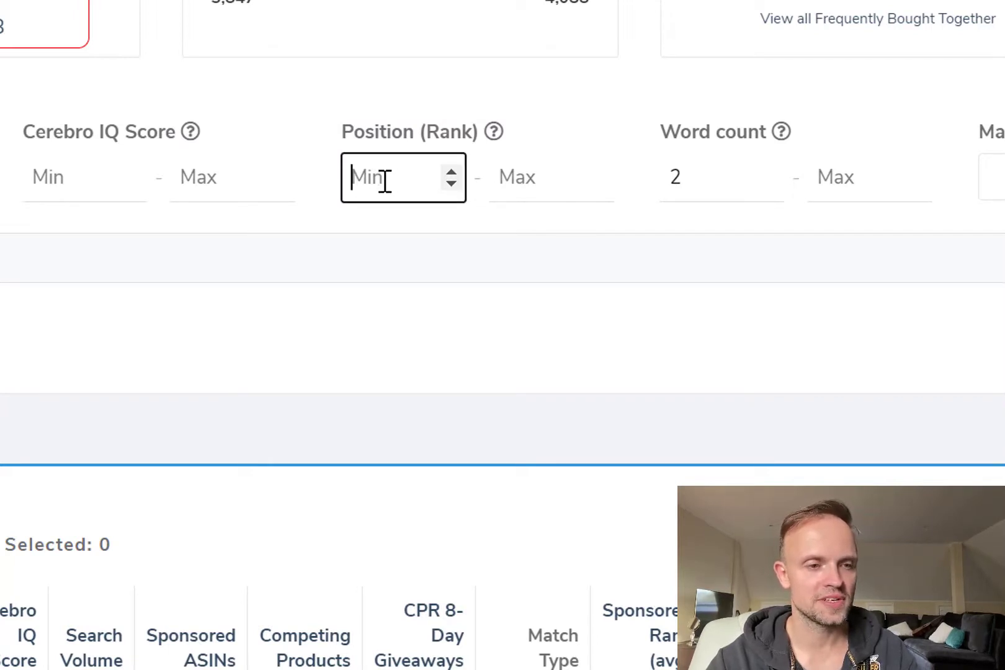
{"action": "type", "text": "1"}
{"action": "left_click", "coordinate": [520, 189]}
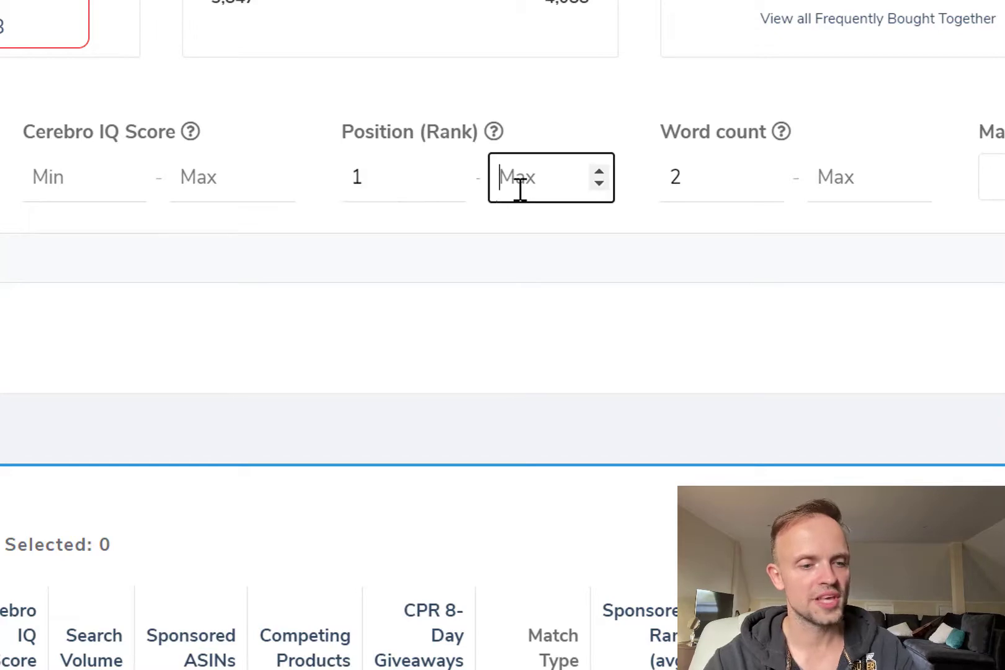
{"action": "type", "text": "48"}
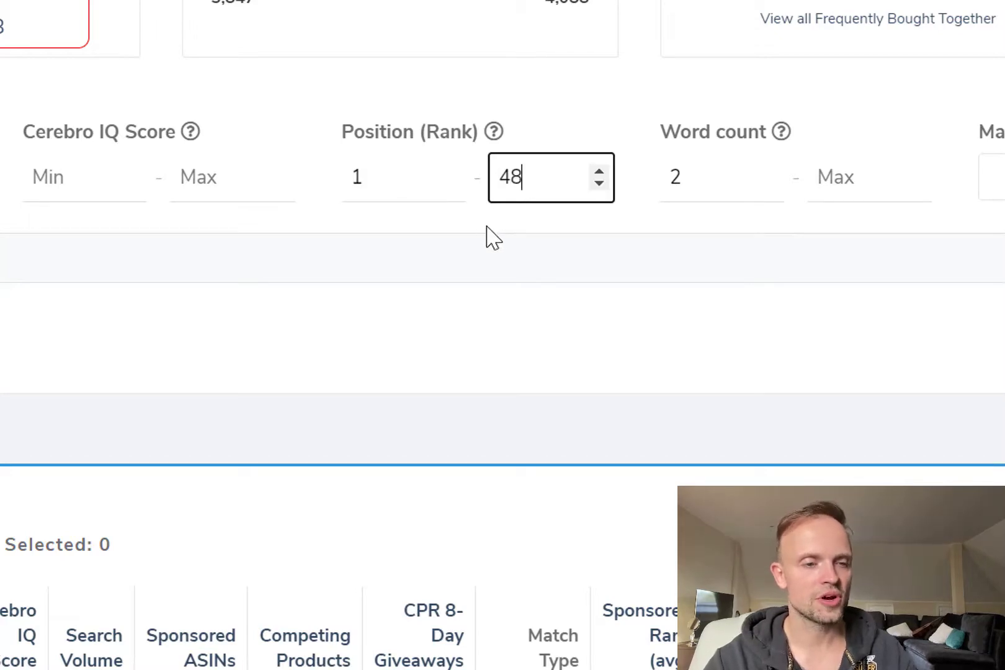
{"action": "key", "text": "ctrl+a"}
{"action": "type", "text": "50"}
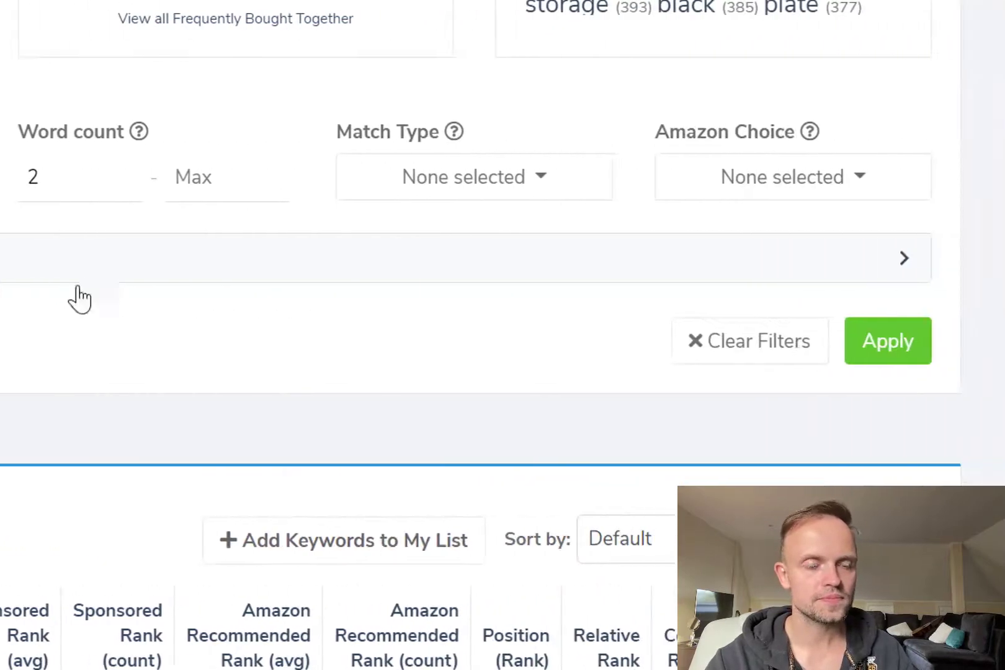
{"action": "left_click", "coordinate": [559, 178]}
{"action": "left_click", "coordinate": [402, 235]}
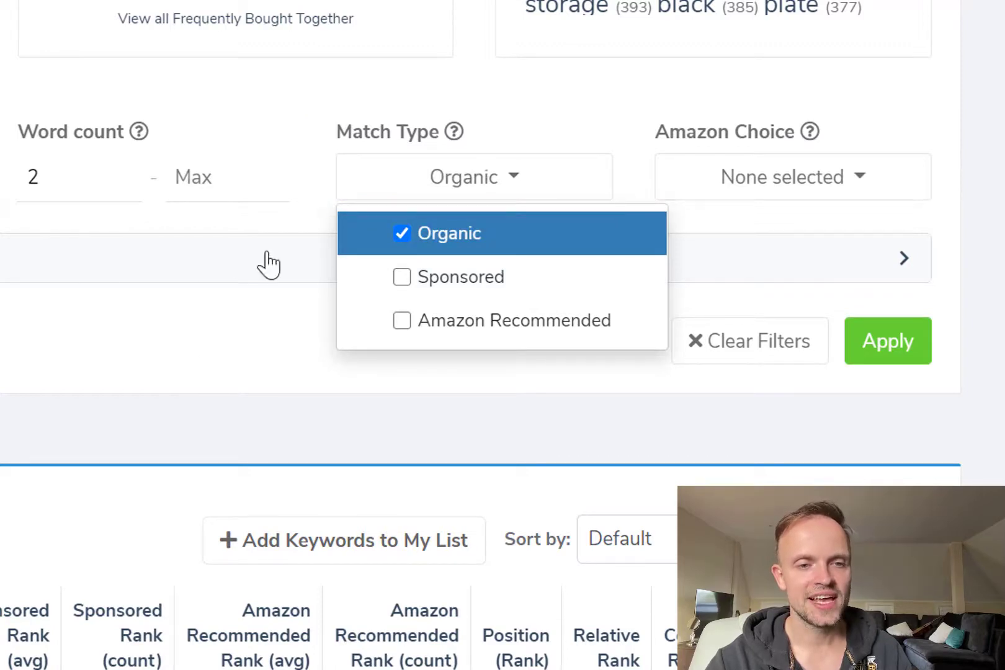
{"action": "left_click", "coordinate": [403, 237]}
{"action": "left_click", "coordinate": [62, 299]}
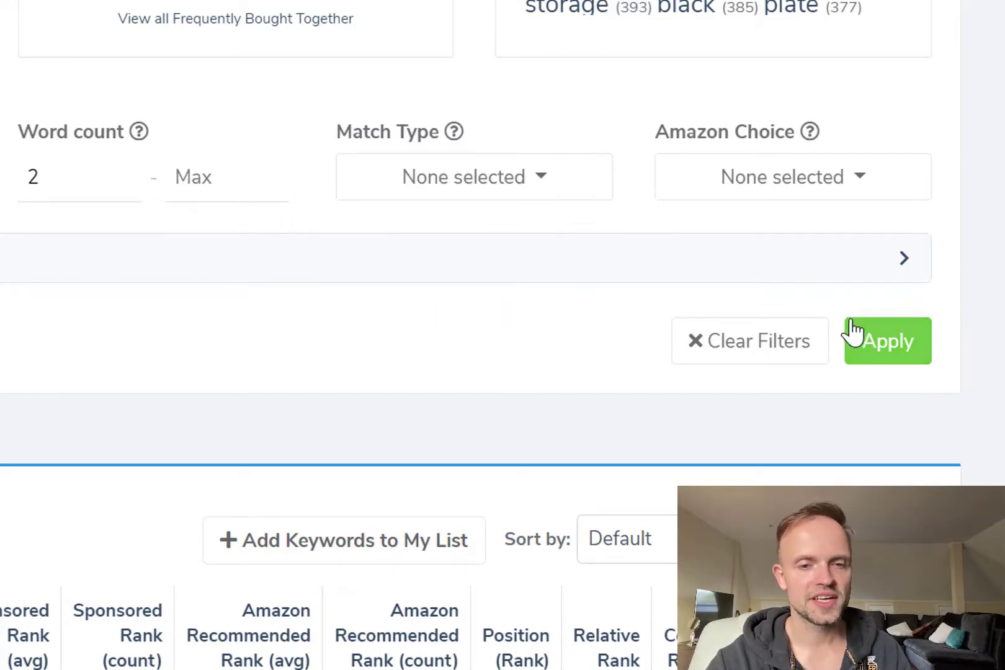
- Apply the search volume and position filters to the Cerebro keyword list
{"action": "left_click", "coordinate": [854, 335]}
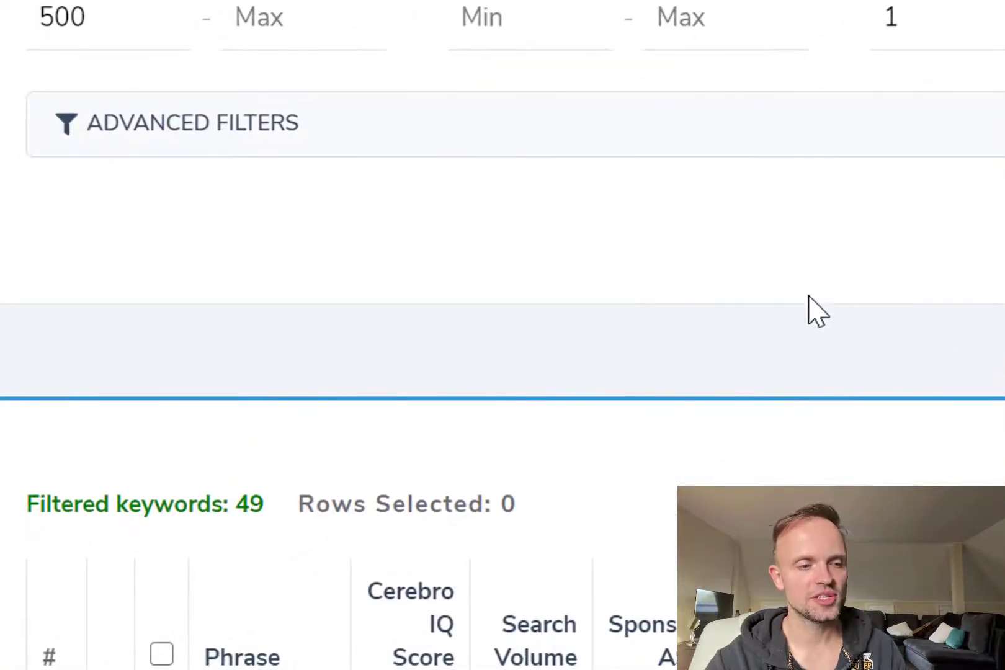
- Review the applied filters and delete the branded phrase "joseph joseph dish rack" from the filtered keyword list
{"action": "scroll", "coordinate": [809, 297], "scroll_direction": "down", "scroll_amount": 2}
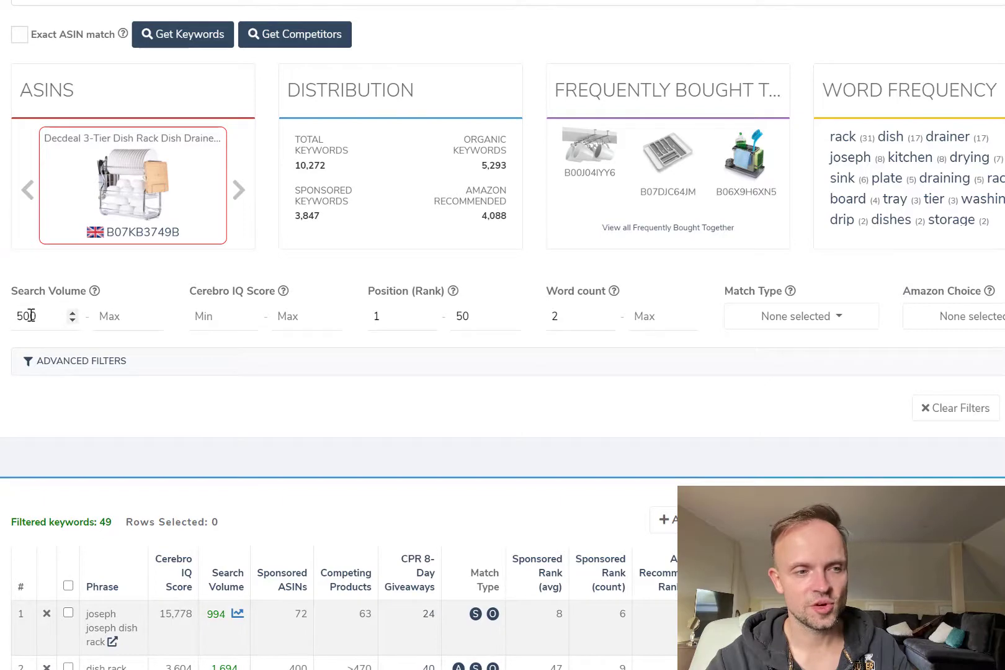
{"action": "scroll", "coordinate": [332, 537], "scroll_direction": "up", "scroll_amount": 3}
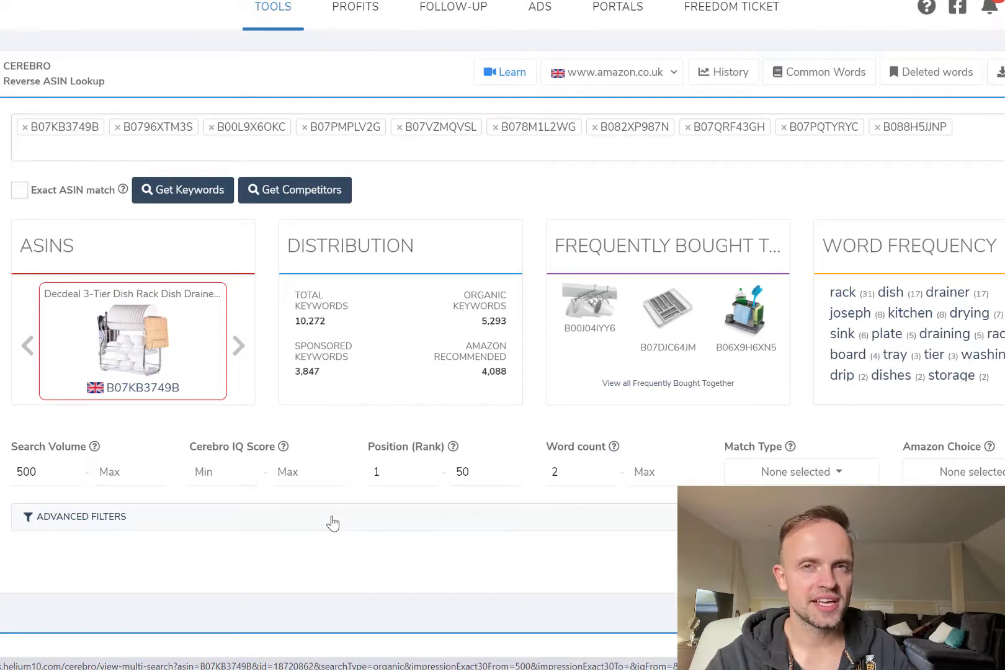
{"action": "scroll", "coordinate": [191, 579], "scroll_direction": "down", "scroll_amount": 4}
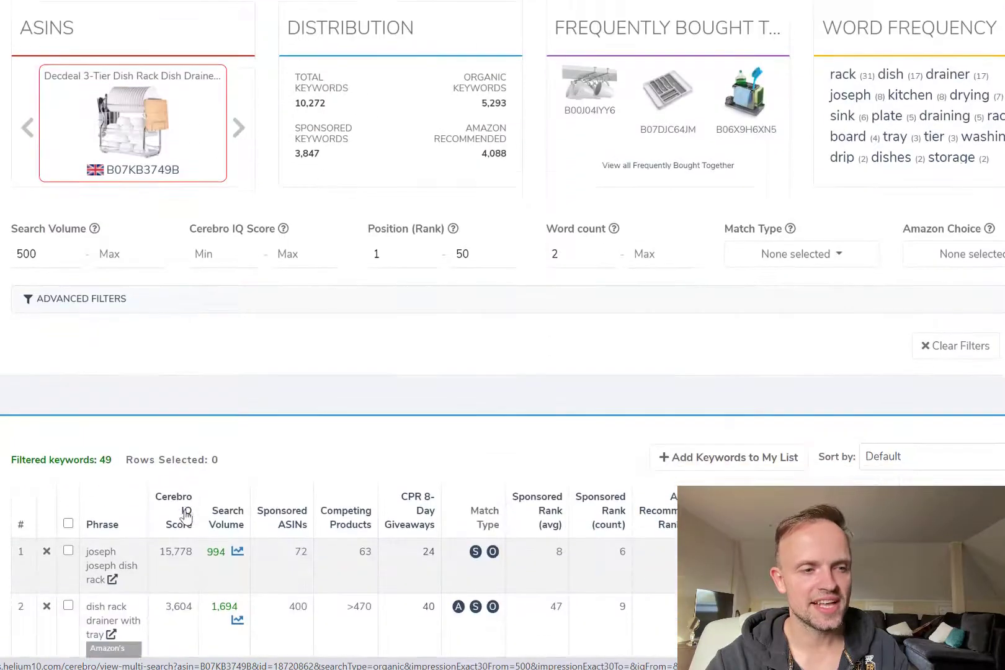
{"action": "scroll", "coordinate": [179, 508], "scroll_direction": "down", "scroll_amount": 1}
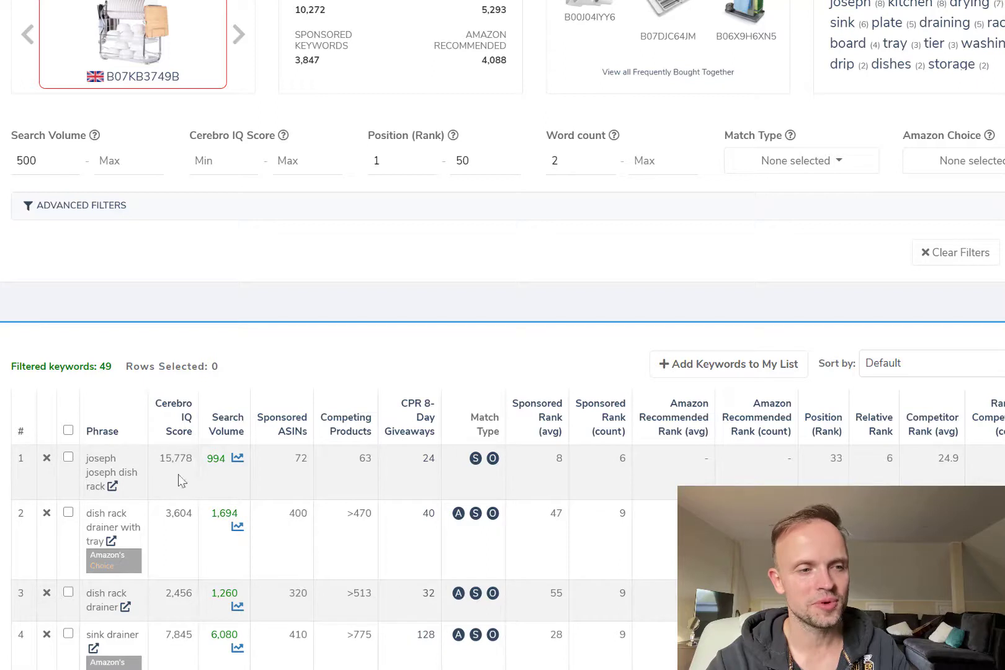
{"action": "left_click", "coordinate": [46, 463]}
- Open the Amazon search results for "sink drainer" and check whether the listed products match the plate rack
{"action": "scroll", "coordinate": [160, 442], "scroll_direction": "down", "scroll_amount": 2}
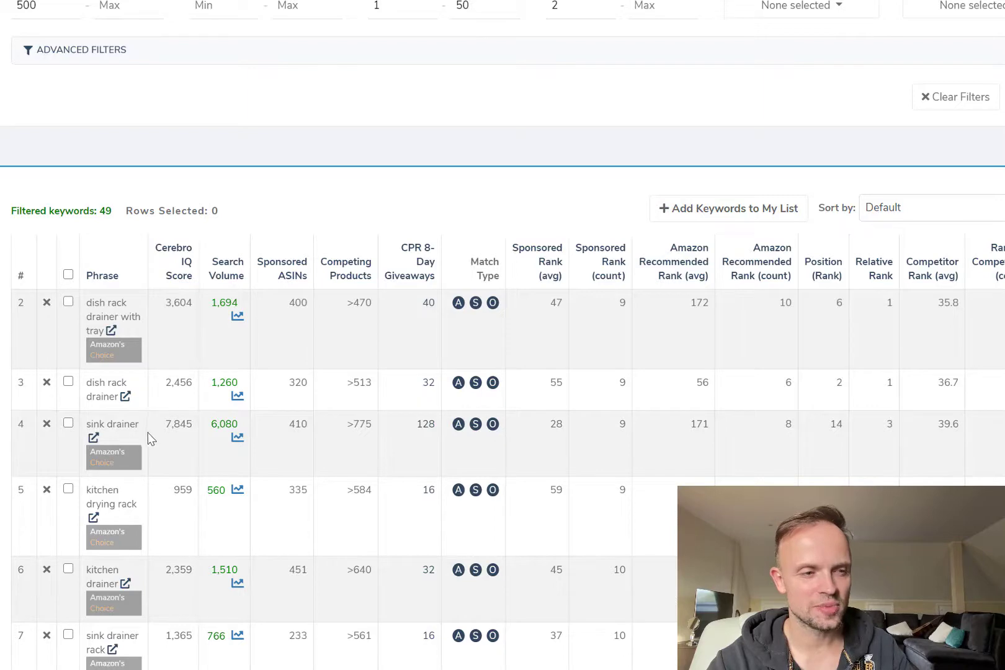
{"action": "left_click", "coordinate": [94, 440]}
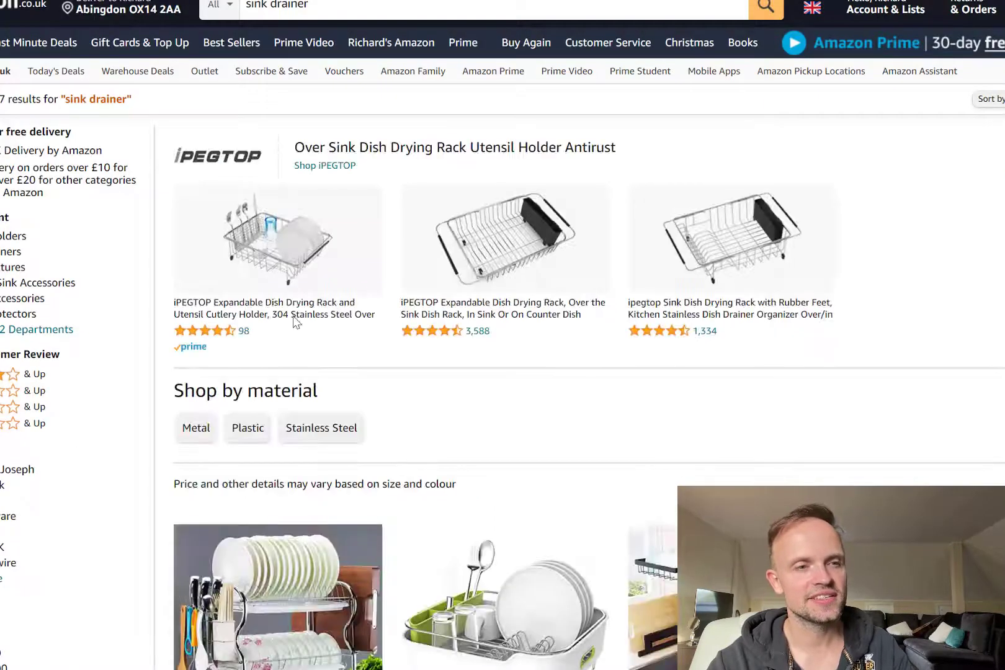
{"action": "scroll", "coordinate": [300, 429], "scroll_direction": "down", "scroll_amount": 4}
{"action": "scroll", "coordinate": [300, 430], "scroll_direction": "down", "scroll_amount": 15}
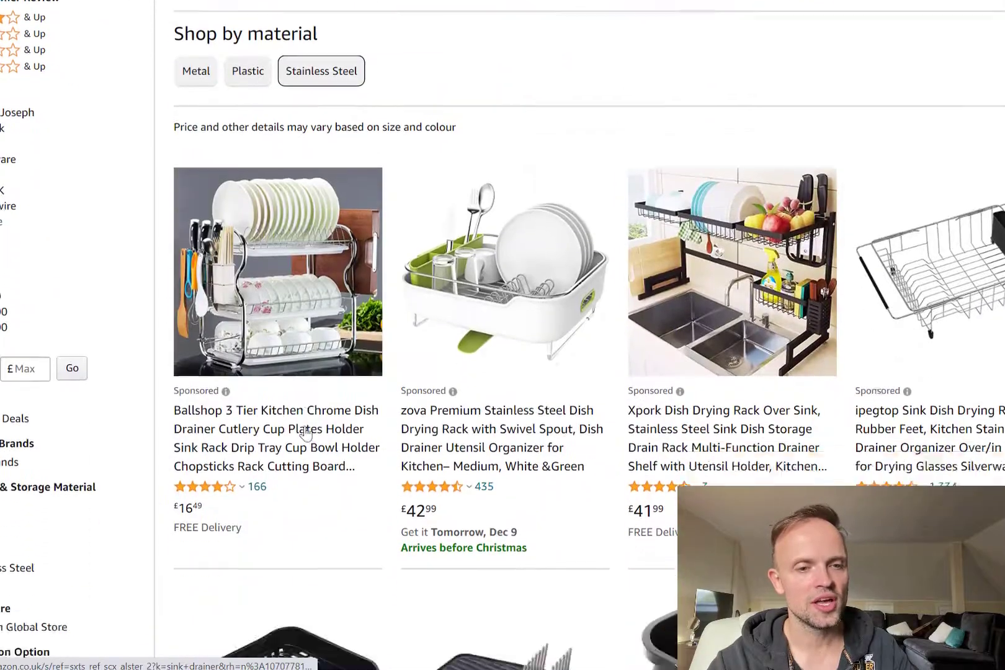
{"action": "scroll", "coordinate": [304, 432], "scroll_direction": "down", "scroll_amount": 5}
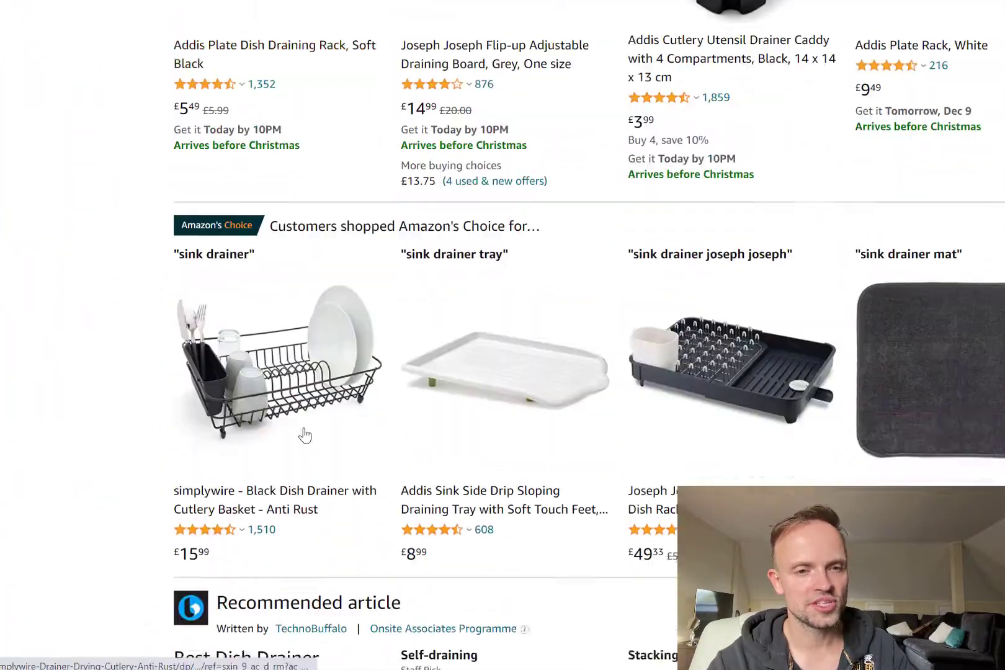
{"action": "scroll", "coordinate": [306, 428], "scroll_direction": "down", "scroll_amount": 3}
{"action": "scroll", "coordinate": [305, 428], "scroll_direction": "down", "scroll_amount": 15}
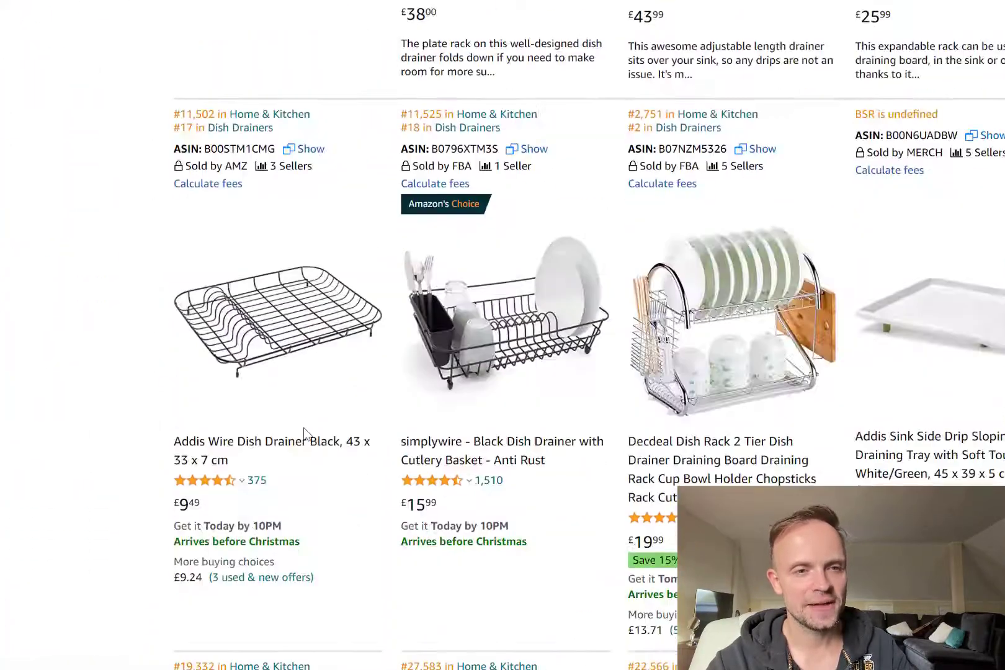
{"action": "scroll", "coordinate": [308, 434], "scroll_direction": "up", "scroll_amount": 16}
{"action": "scroll", "coordinate": [307, 428], "scroll_direction": "up", "scroll_amount": 20}
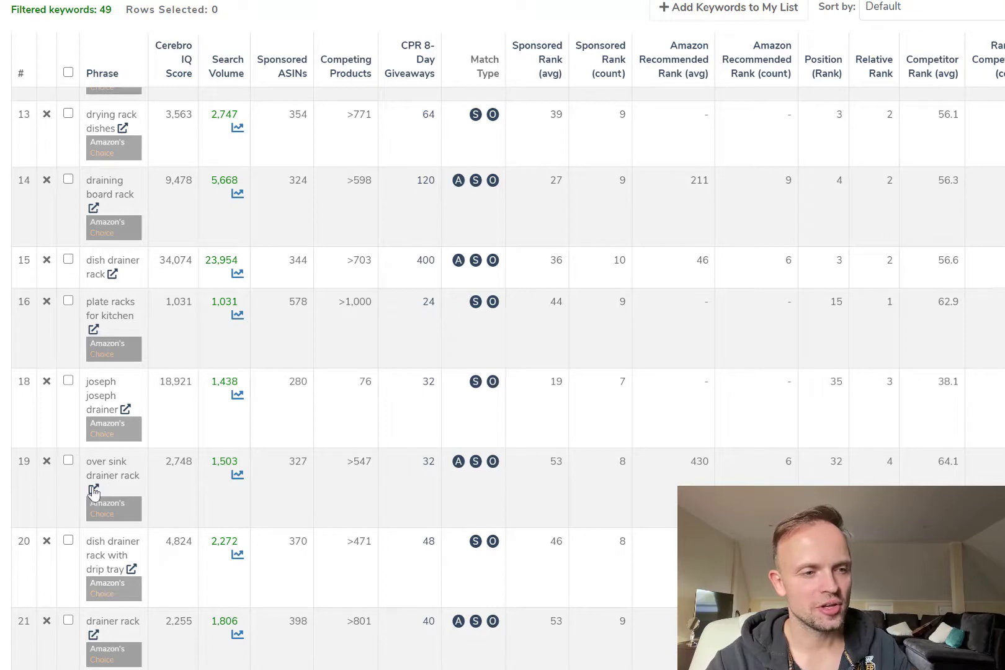
- Check the Amazon results for "over sink drainer rack" for relevance and delete that phrase from the keyword list
{"action": "left_click", "coordinate": [94, 489]}
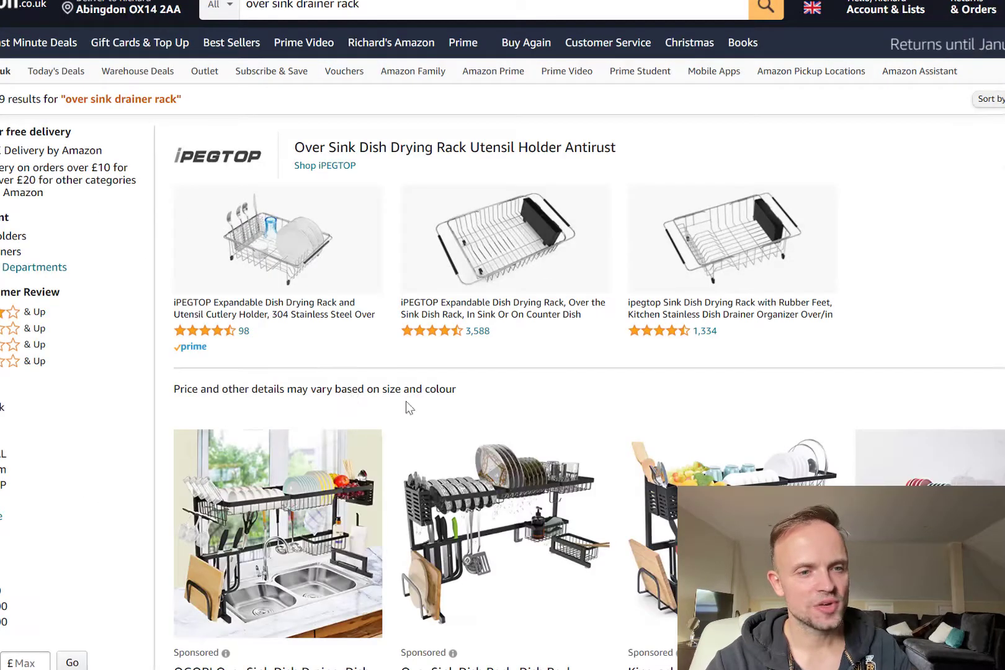
{"action": "scroll", "coordinate": [645, 435], "scroll_direction": "down", "scroll_amount": 3}
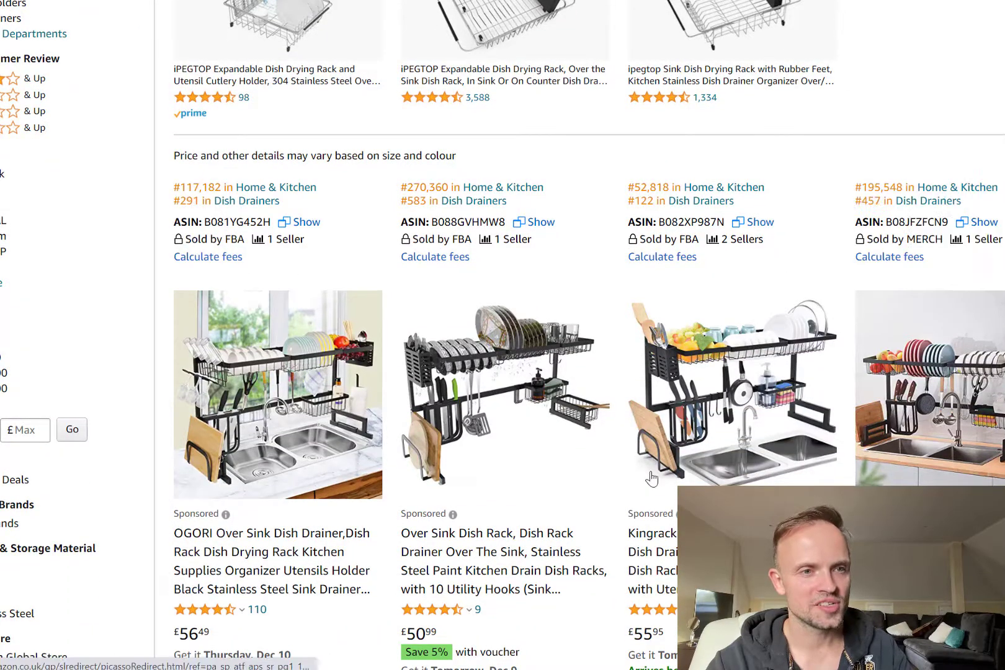
{"action": "scroll", "coordinate": [388, 279], "scroll_direction": "up", "scroll_amount": 2}
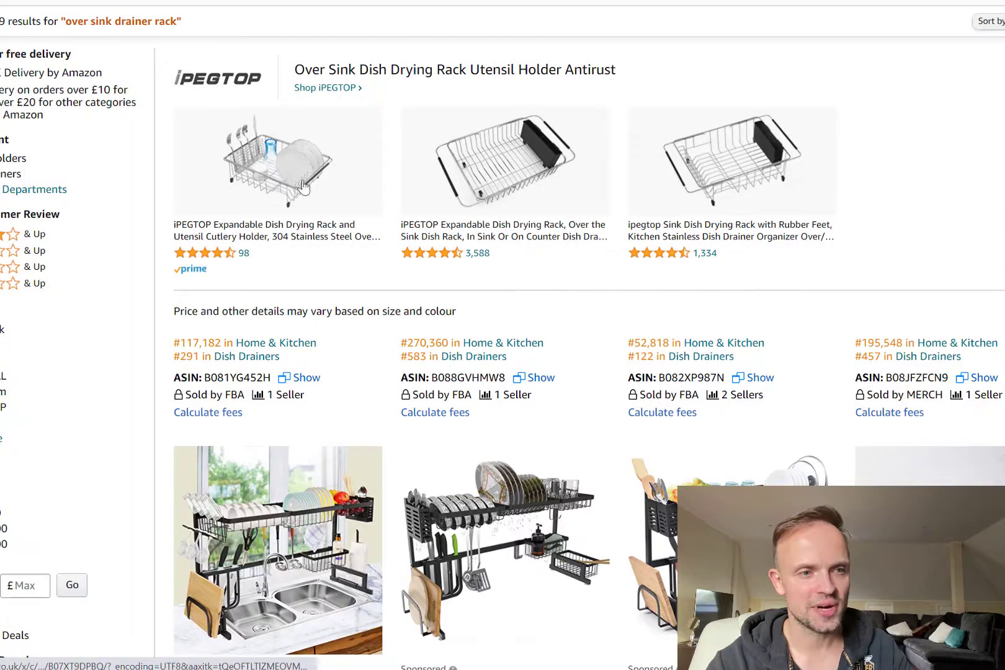
{"action": "scroll", "coordinate": [595, 480], "scroll_direction": "down", "scroll_amount": 1}
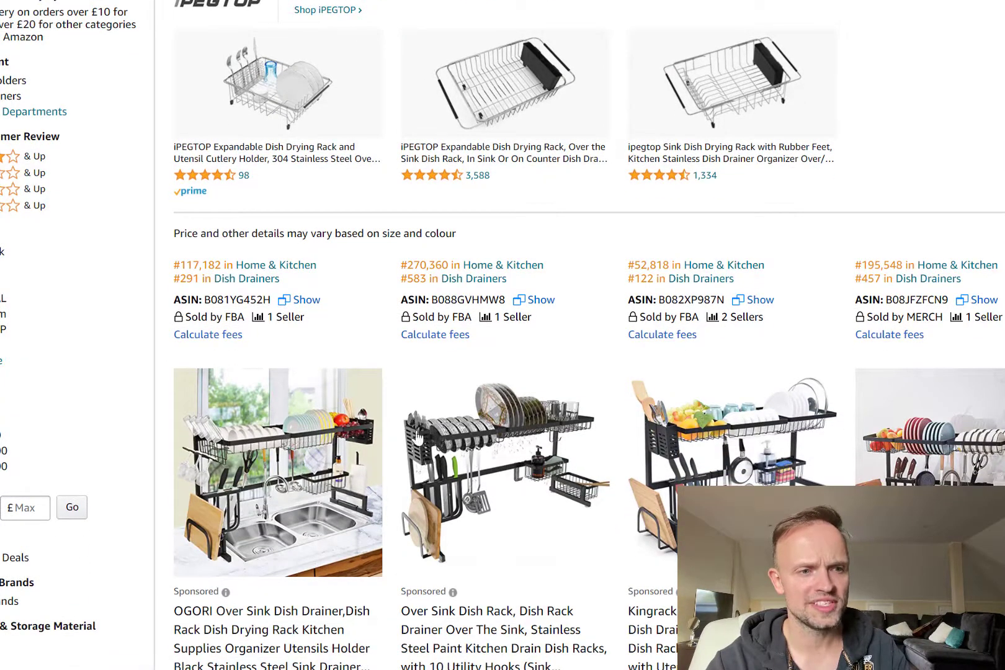
{"action": "scroll", "coordinate": [802, 405], "scroll_direction": "down", "scroll_amount": 1}
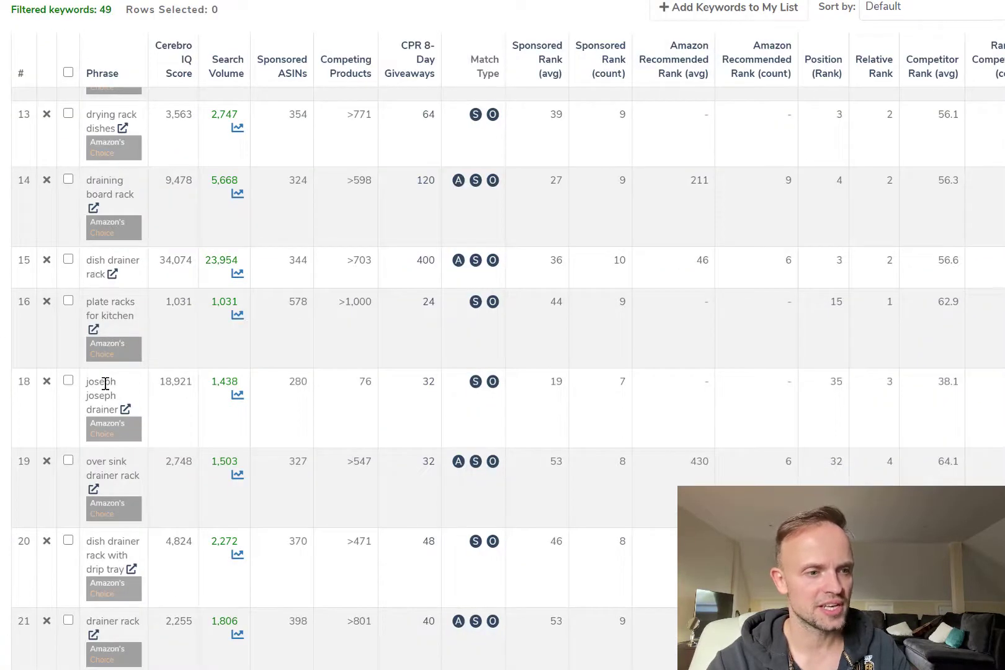
{"action": "left_click", "coordinate": [46, 462]}
- Examine the Amazon results for "drying rack" for relevance and check the filtered keyword count in Cerebro
{"action": "scroll", "coordinate": [93, 472], "scroll_direction": "down", "scroll_amount": 12}
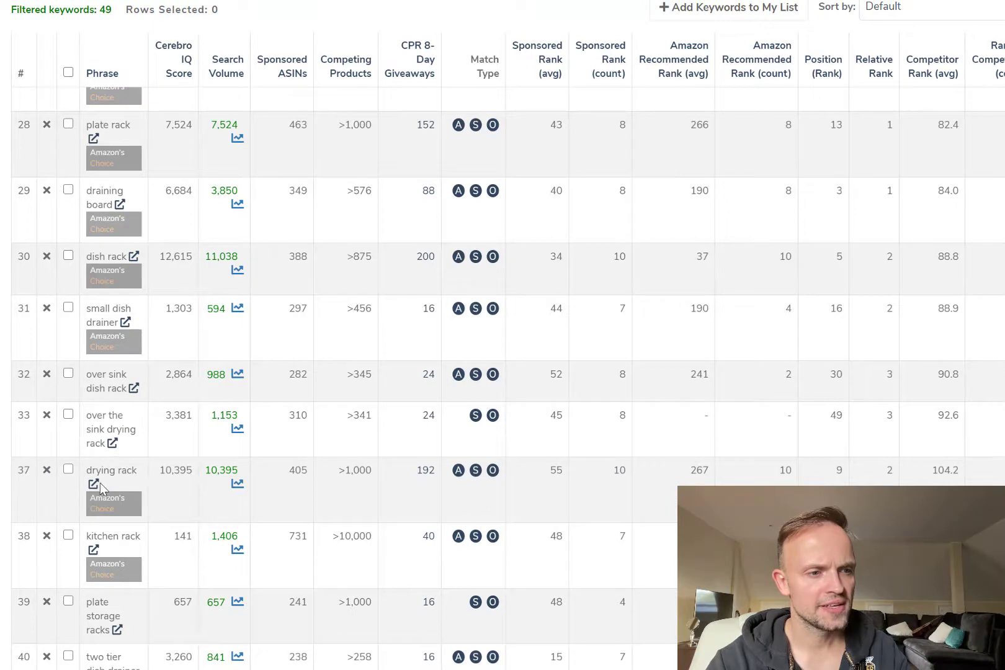
{"action": "left_click", "coordinate": [94, 485]}
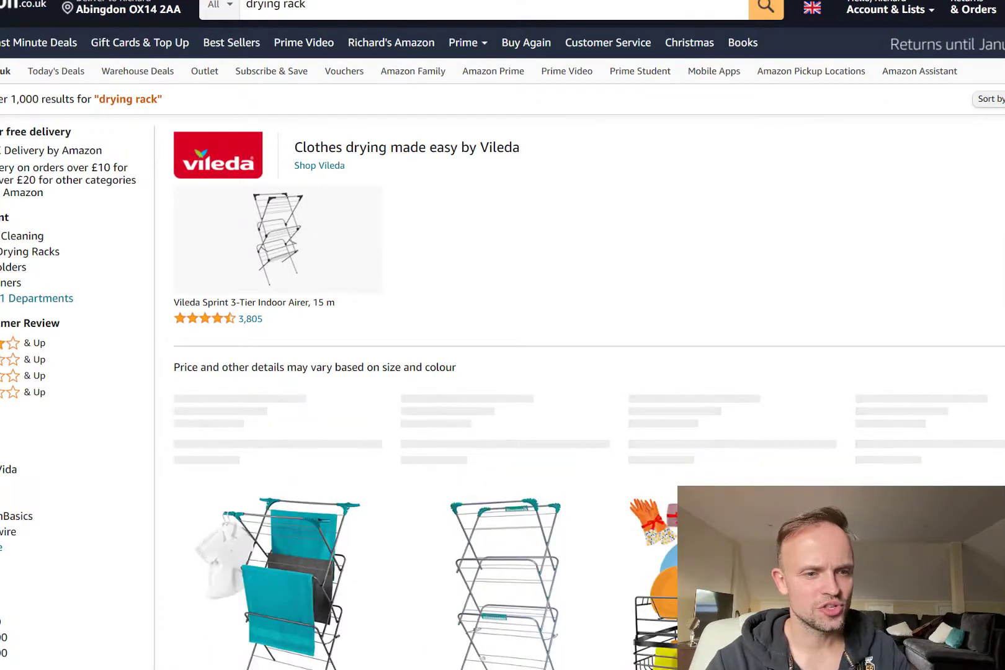
{"action": "scroll", "coordinate": [383, 509], "scroll_direction": "down", "scroll_amount": 10}
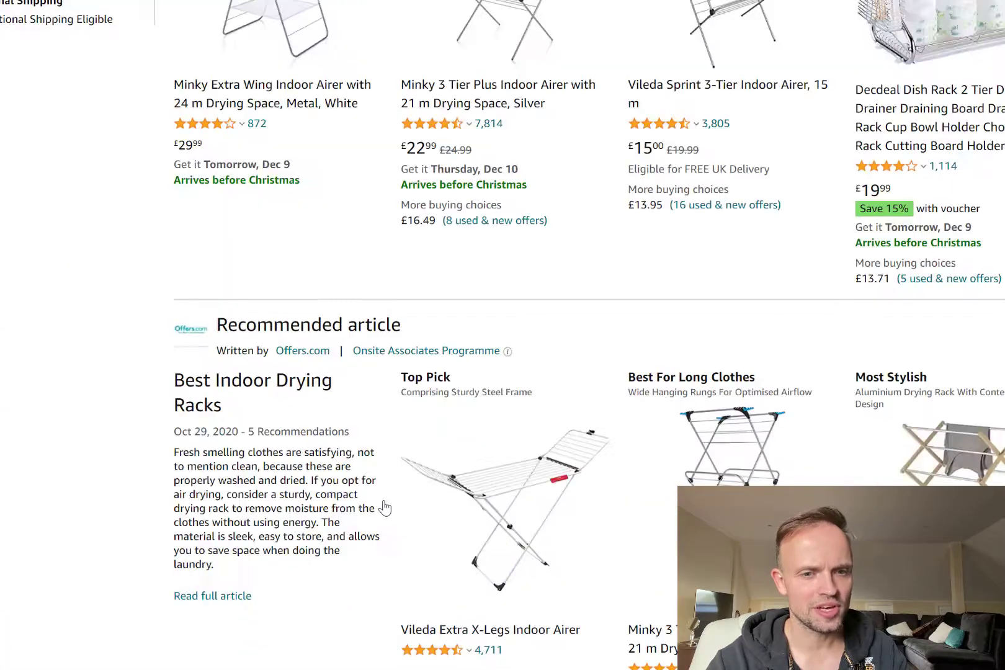
{"action": "scroll", "coordinate": [622, 456], "scroll_direction": "down", "scroll_amount": 5}
{"action": "scroll", "coordinate": [593, 460], "scroll_direction": "up", "scroll_amount": 20}
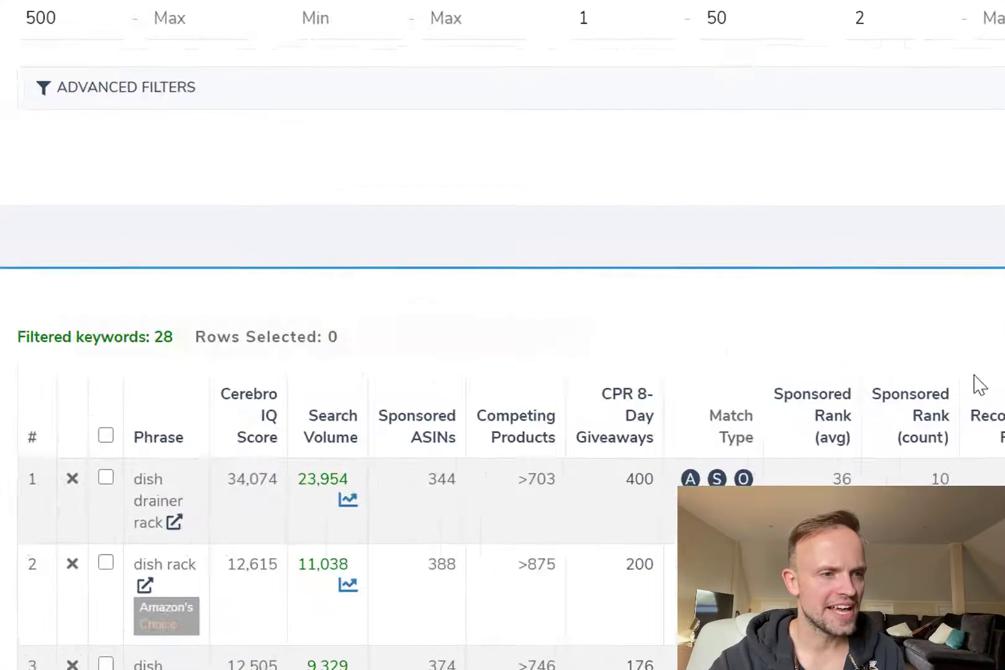
{"action": "left_click_drag", "start_coordinate": [221, 374], "coordinate": [91, 374]}
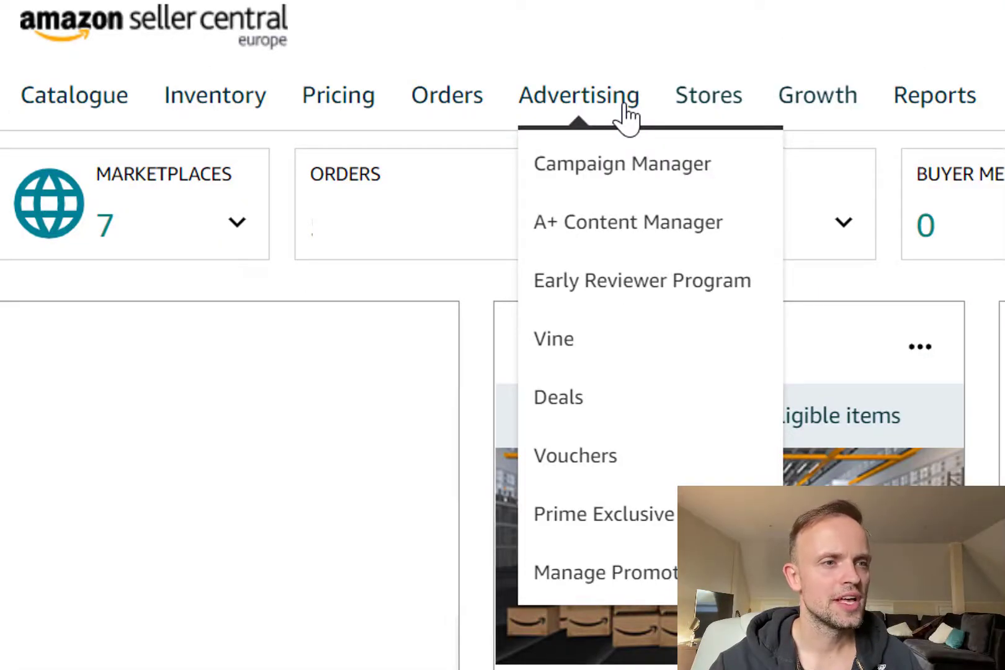
- Switch to Campaign Manager in Amazon Seller Central and start a new Sponsored Products campaign
{"action": "left_click", "coordinate": [575, 176]}
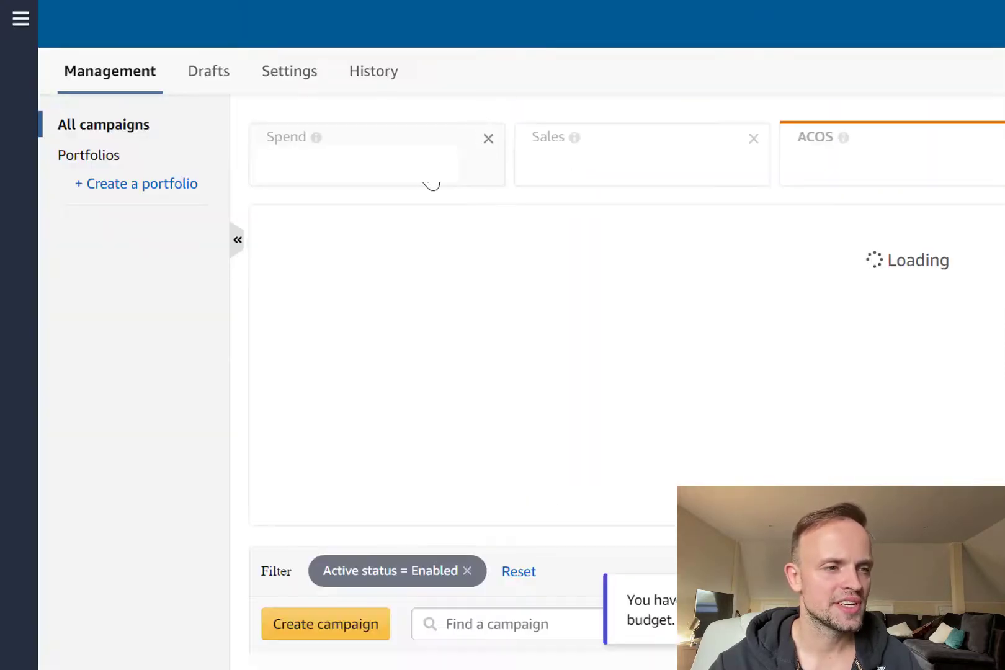
{"action": "left_click", "coordinate": [304, 630]}
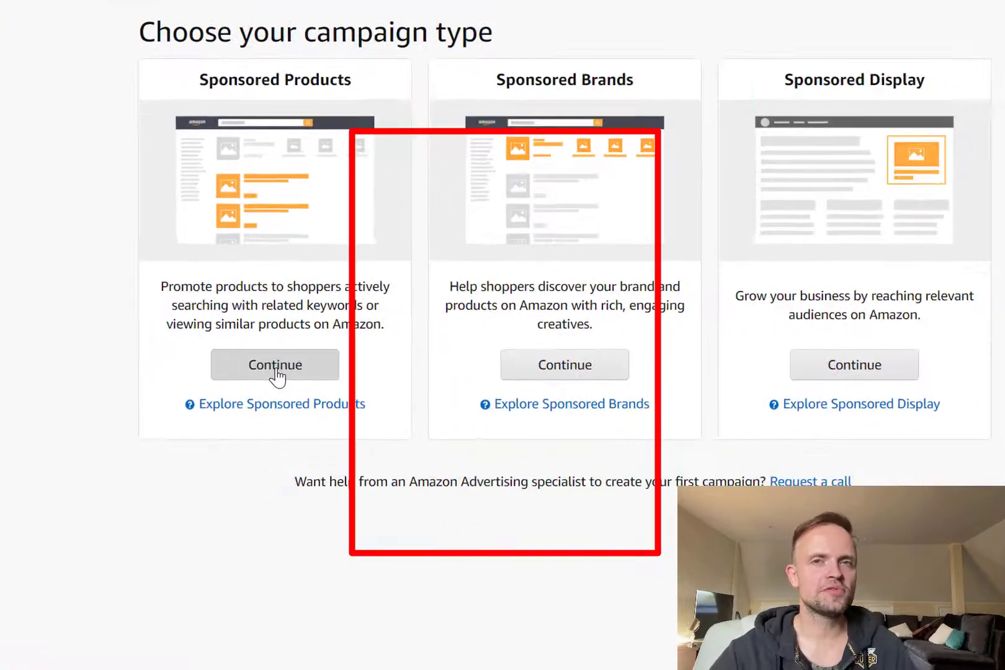
{"action": "left_click", "coordinate": [506, 470]}
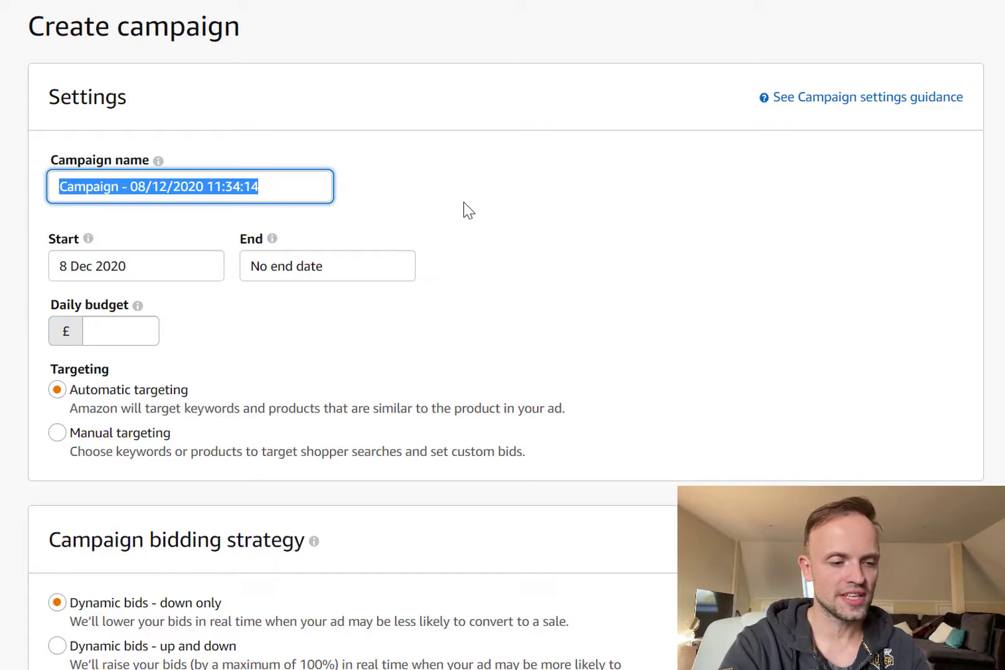
- Name the campaign "EXACT - Dish Rack - 08/12/2020"
{"action": "type", "text": "EXACT - "}
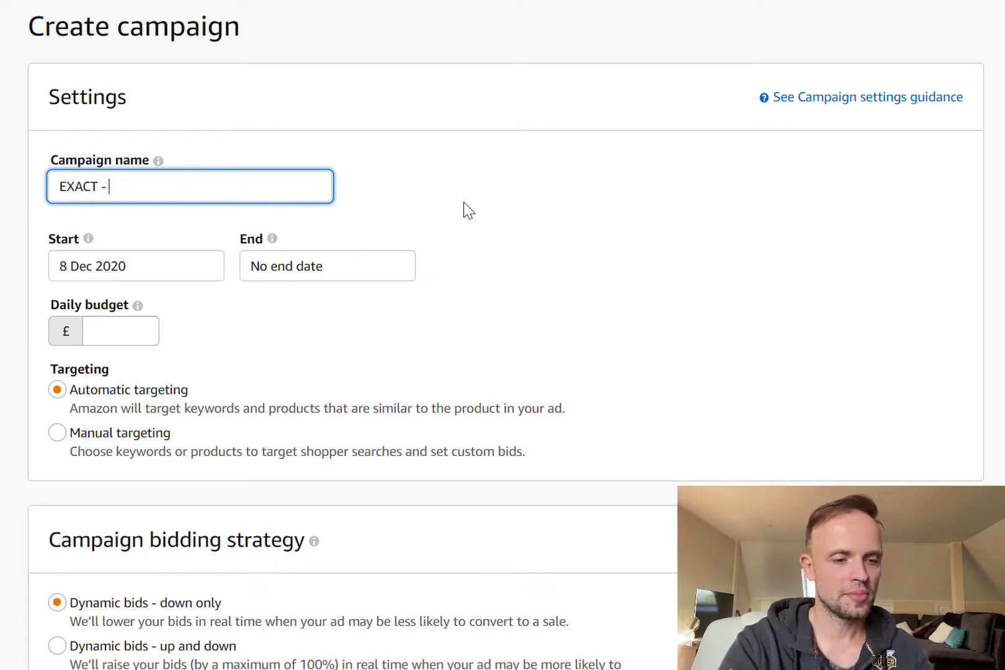
{"action": "type", "text": "Dish"}
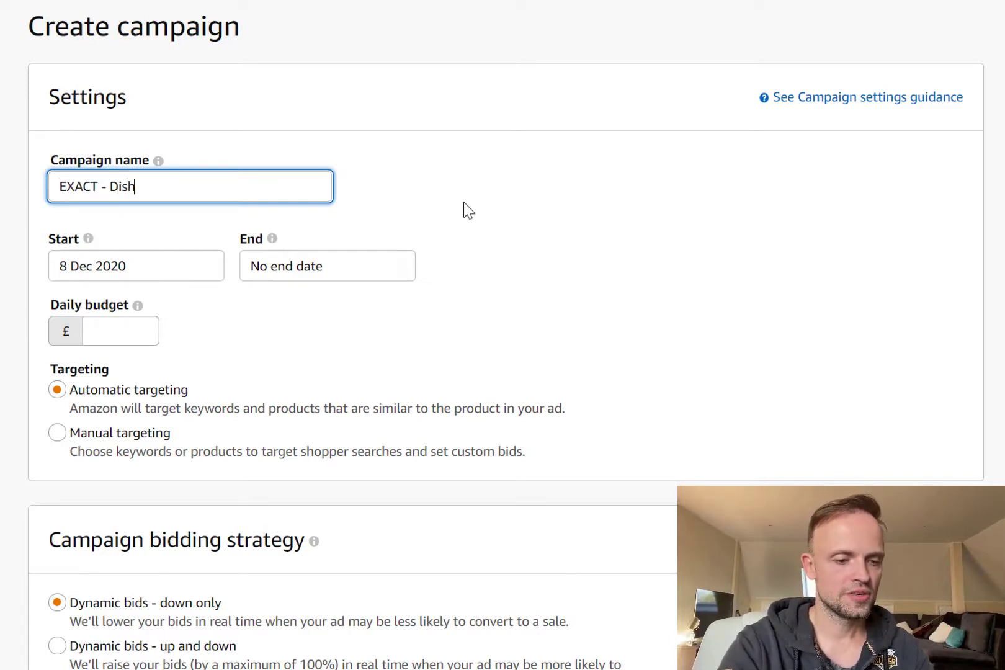
{"action": "type", "text": " Rack"}
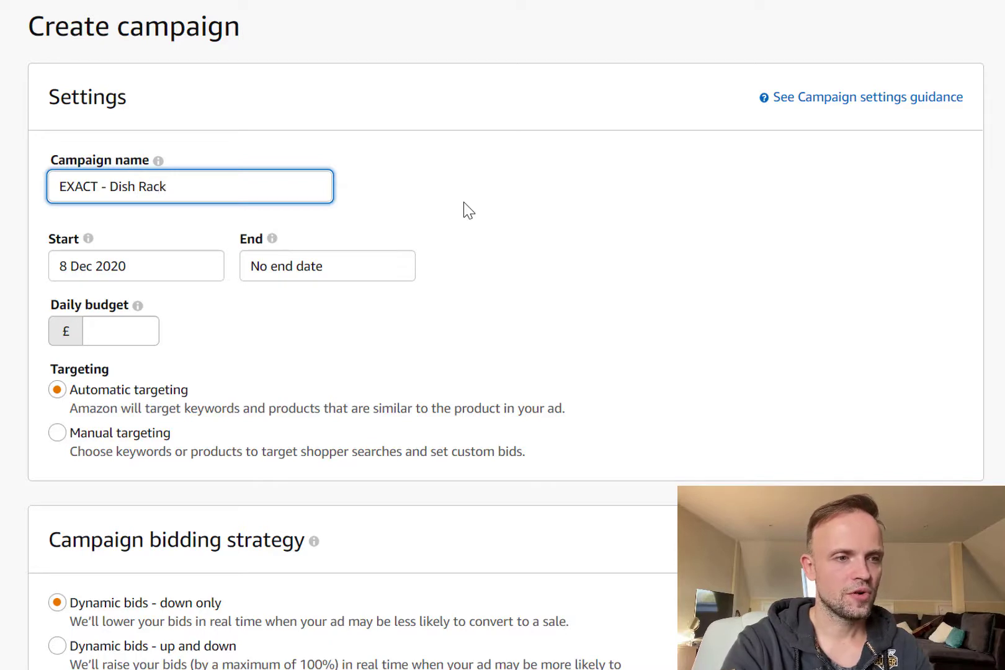
{"action": "type", "text": " - 08/12/2020"}
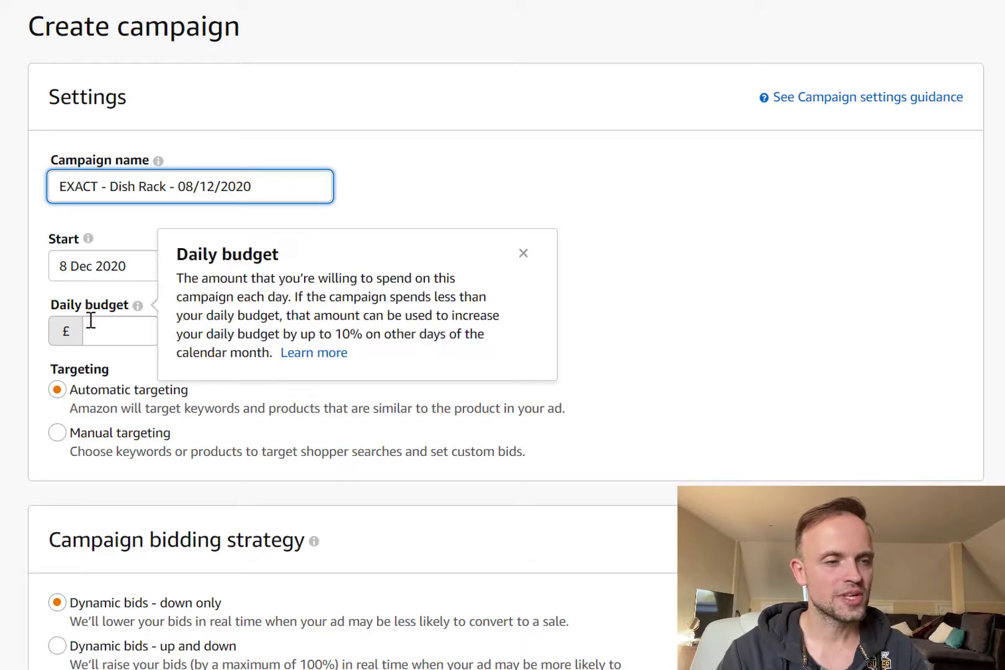
- Set the campaign's daily budget to £70 and choose manual targeting
{"action": "left_click", "coordinate": [115, 335]}
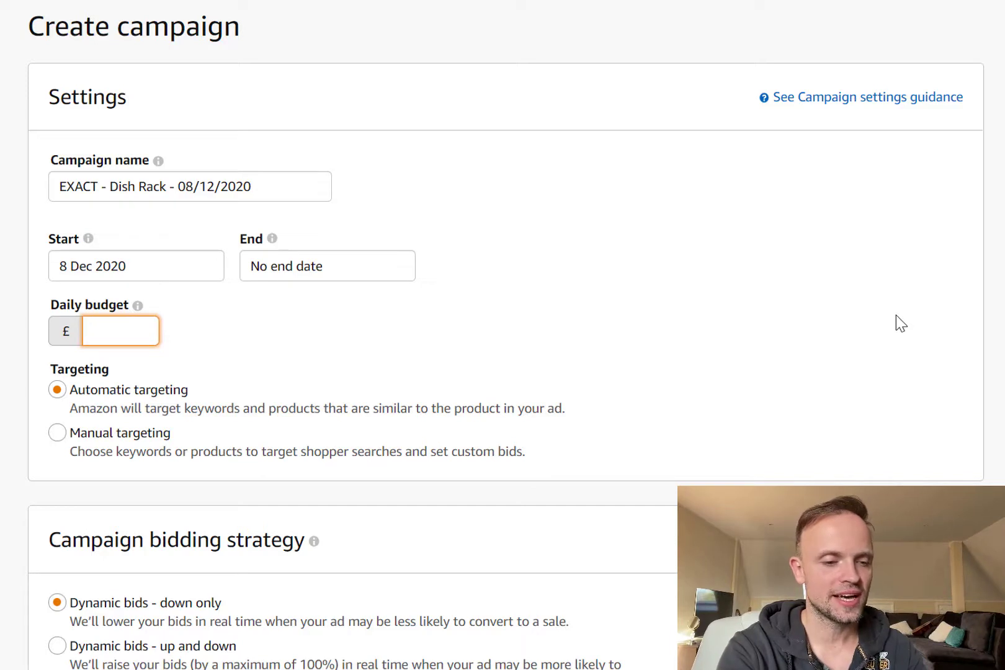
{"action": "type", "text": "70"}
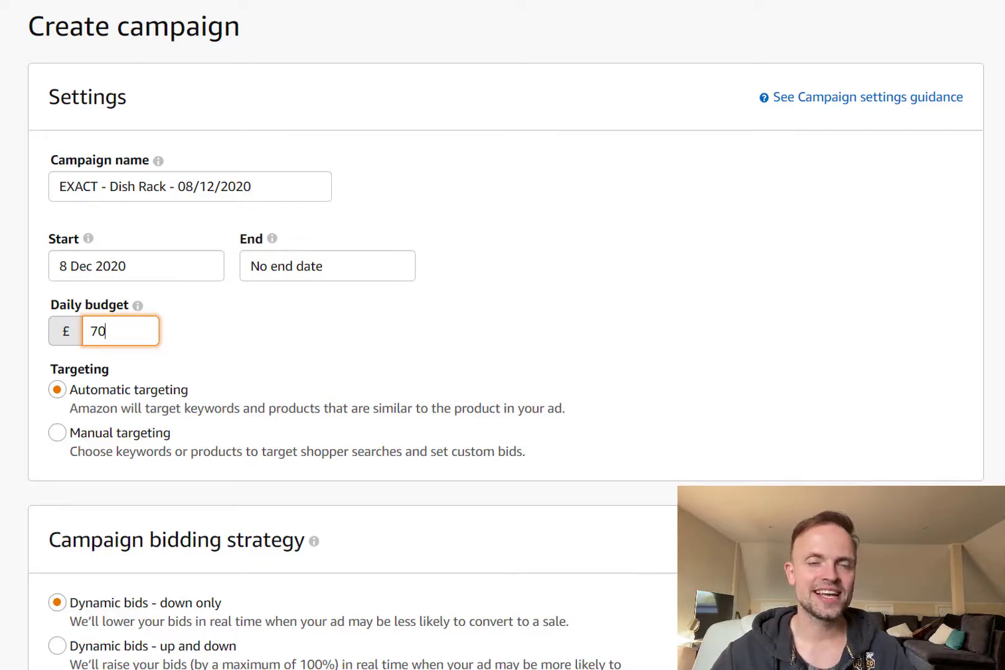
{"action": "key", "text": "Tab"}
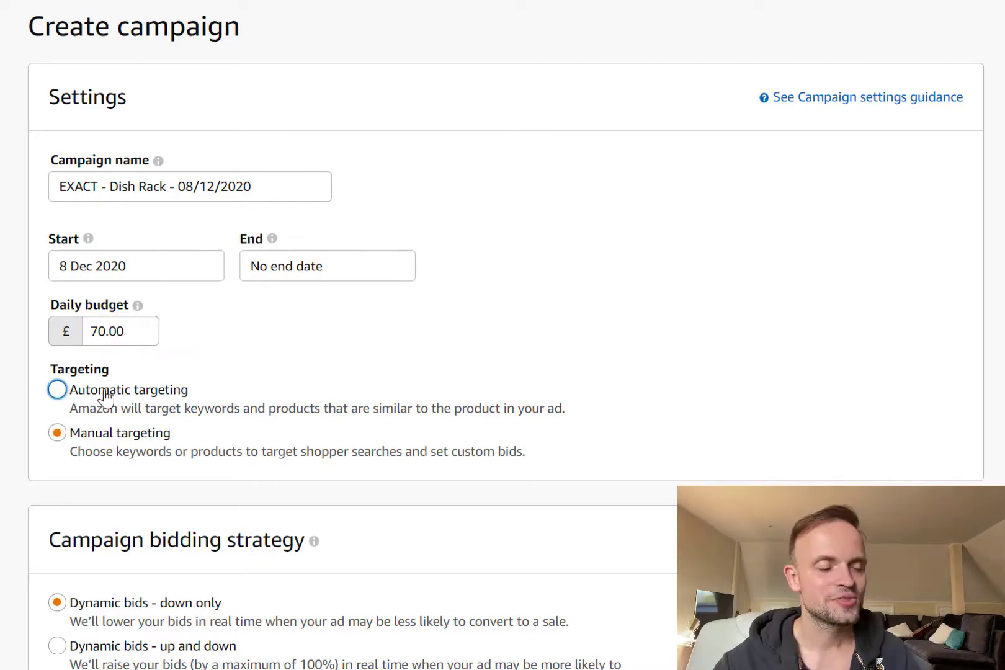
{"action": "left_click", "coordinate": [57, 434]}
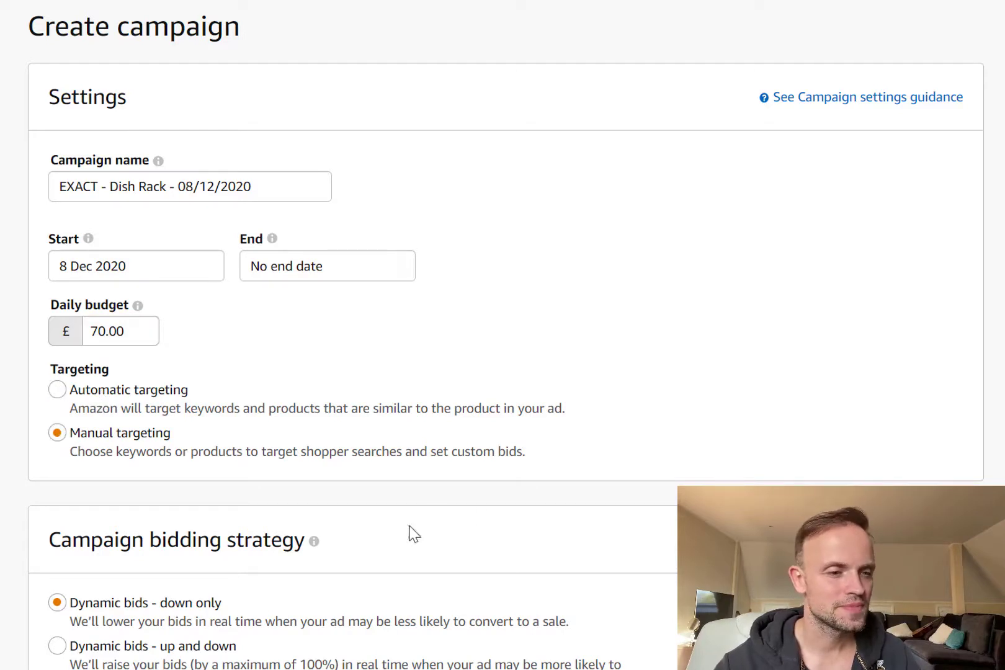
- Select "Dynamic bids - down only" as the bidding strategy and look over the ad group, product and keyword targeting sections
{"action": "left_click", "coordinate": [100, 605]}
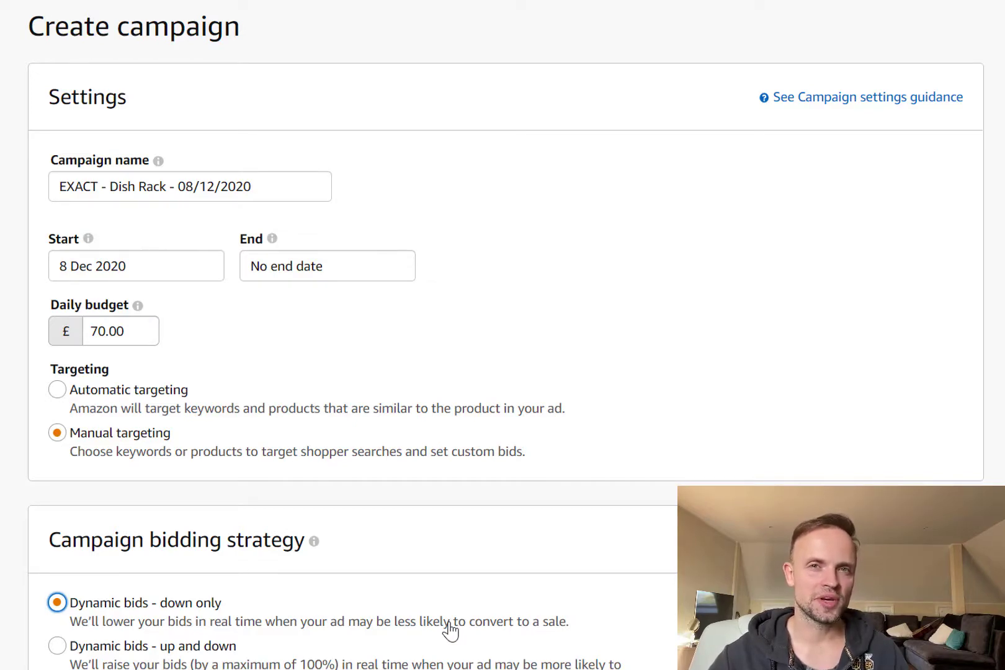
{"action": "scroll", "coordinate": [451, 630], "scroll_direction": "down", "scroll_amount": 8}
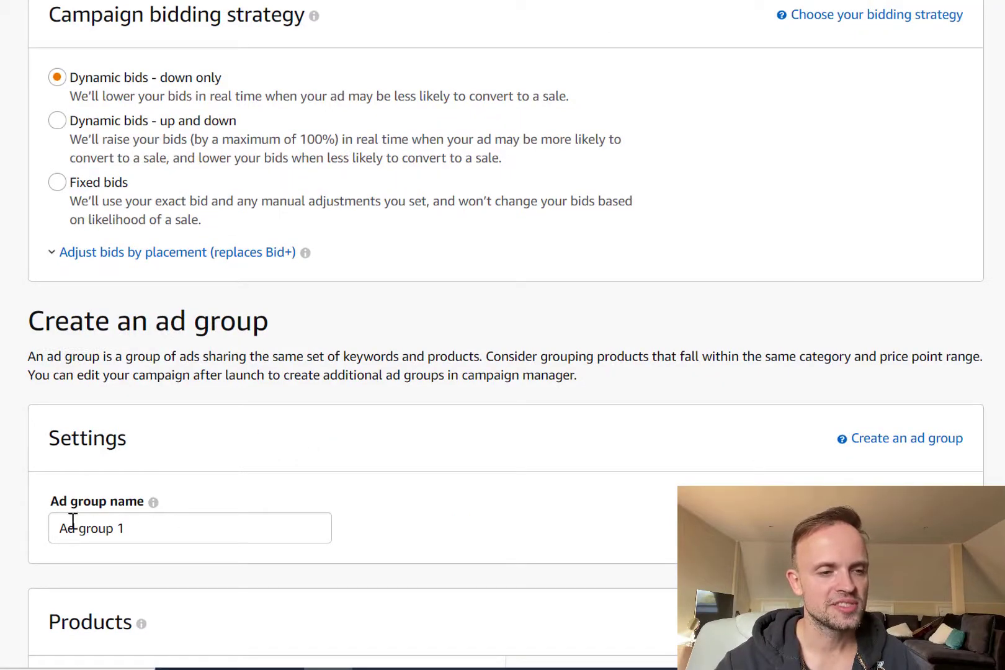
{"action": "scroll", "coordinate": [162, 521], "scroll_direction": "down", "scroll_amount": 9}
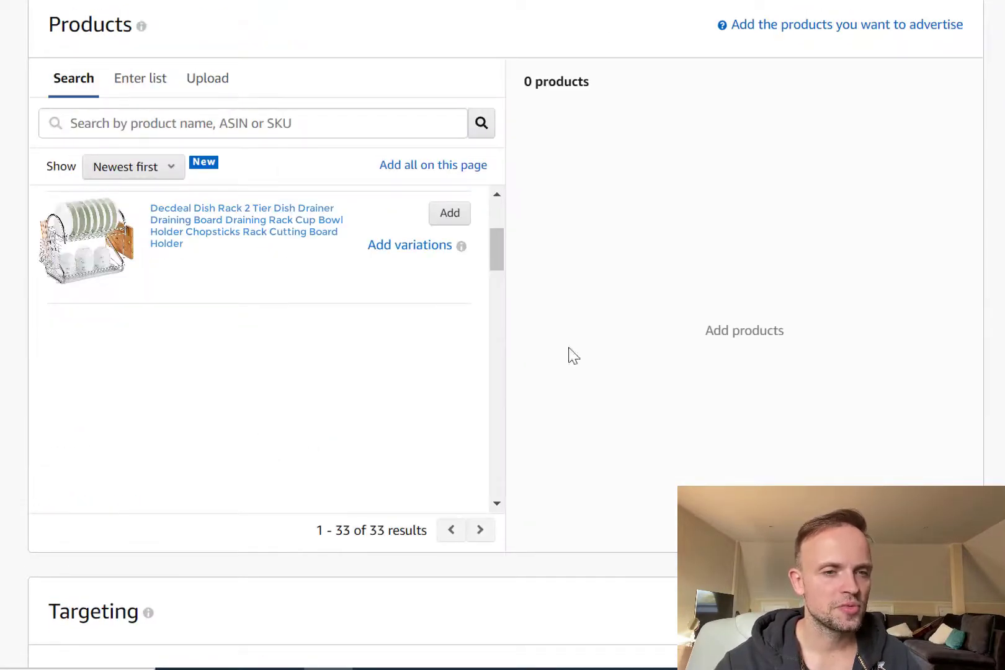
{"action": "scroll", "coordinate": [190, 298], "scroll_direction": "down", "scroll_amount": 9}
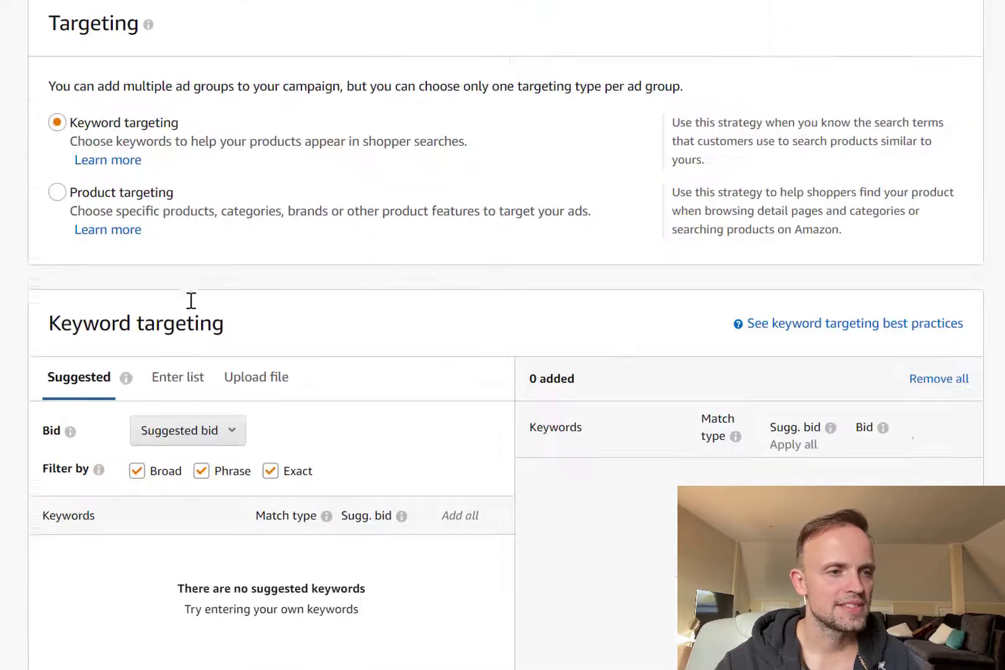
- Keep keyword targeting for the ad group and set up manual keyword list entry with only the Exact match type
{"action": "left_click", "coordinate": [57, 141]}
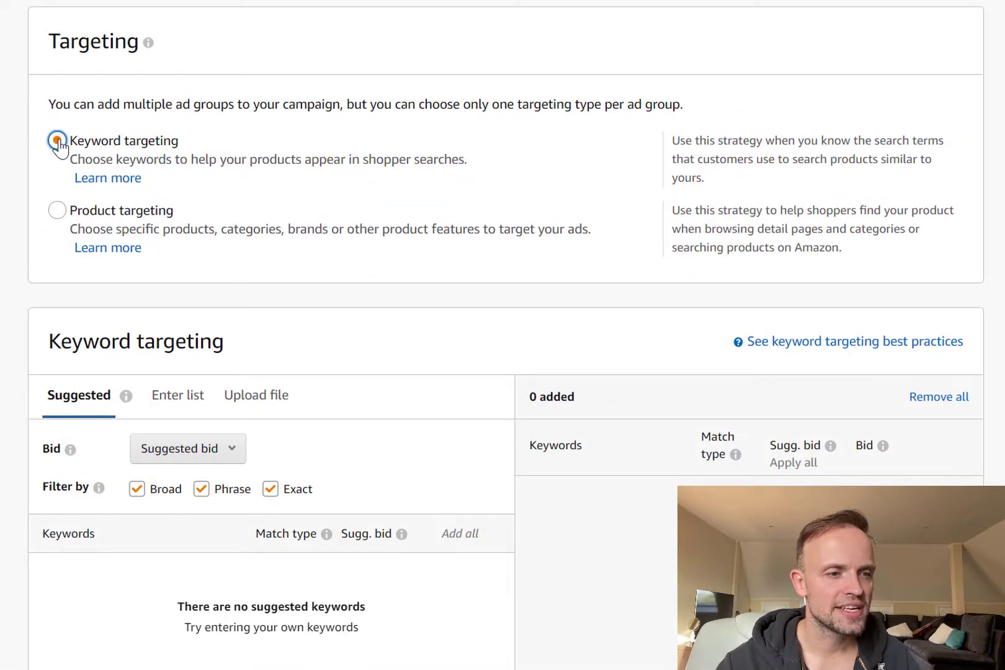
{"action": "scroll", "coordinate": [174, 373], "scroll_direction": "down", "scroll_amount": 2}
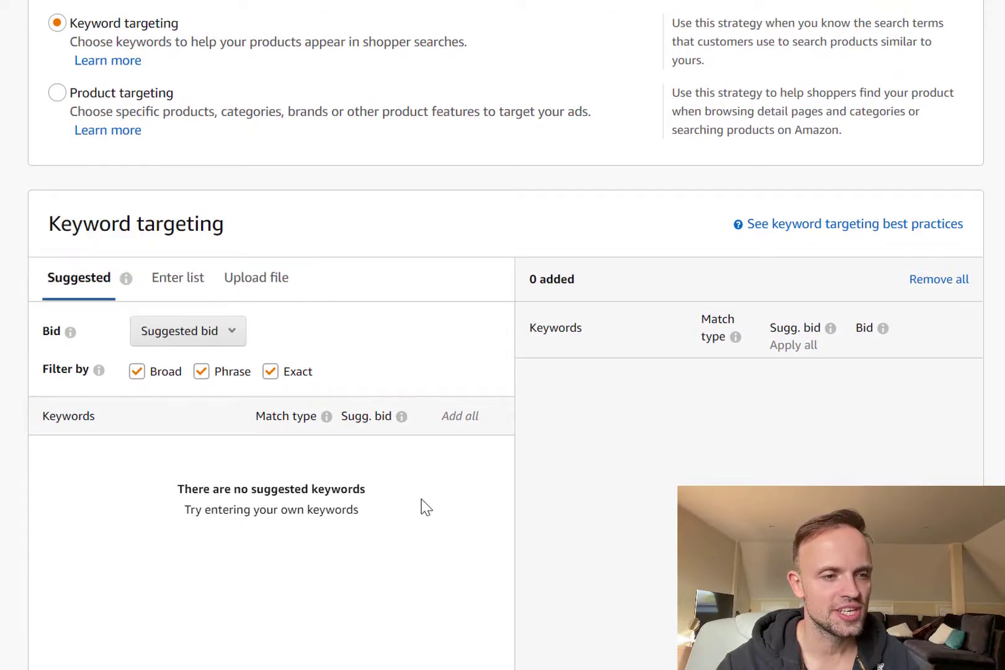
{"action": "left_click", "coordinate": [189, 279]}
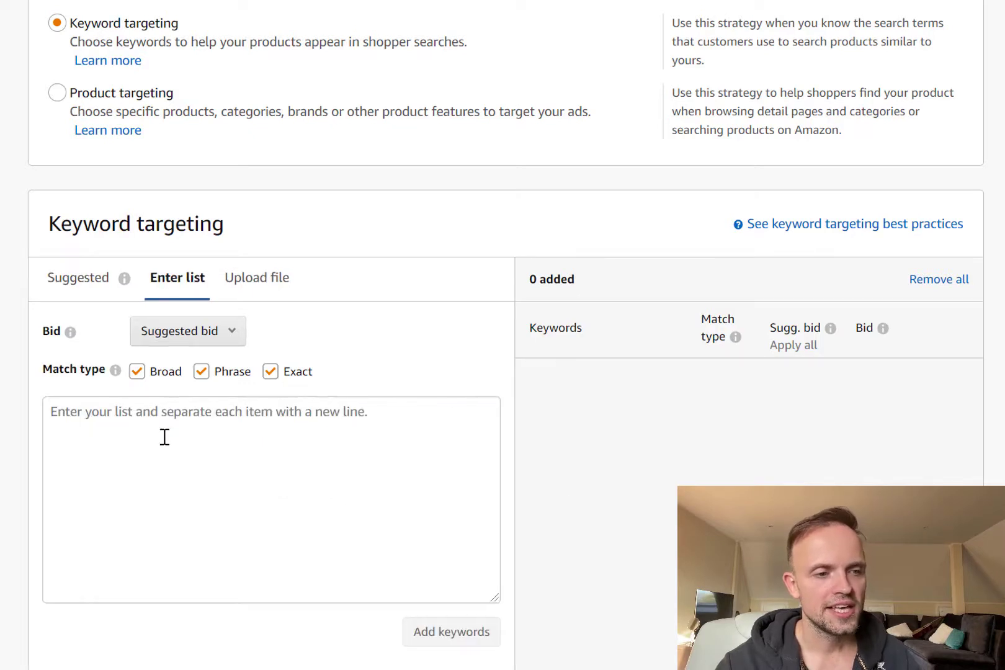
{"action": "left_click", "coordinate": [137, 372]}
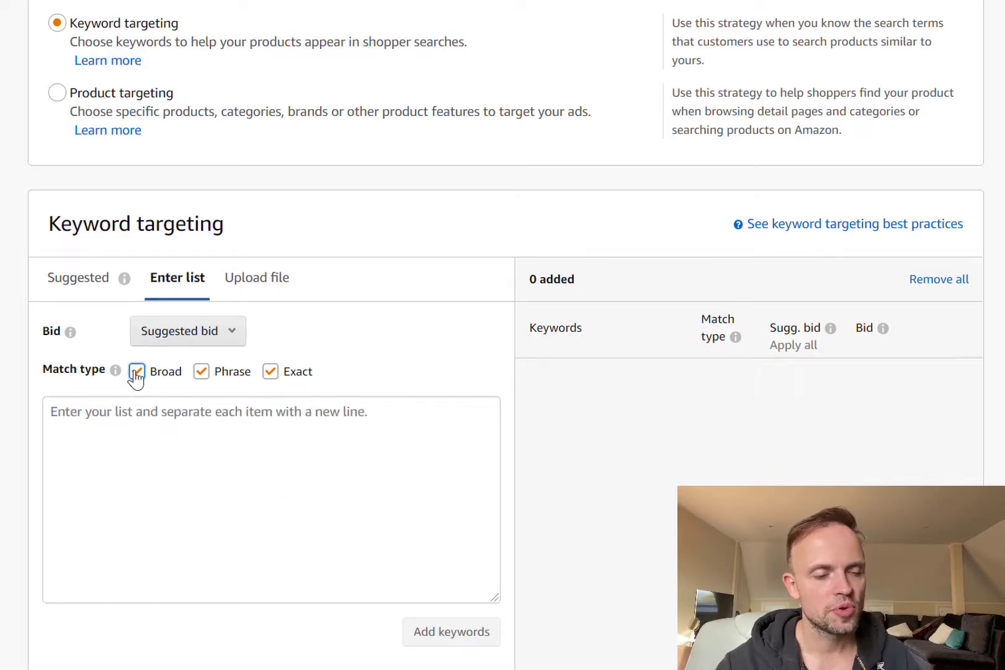
{"action": "left_click", "coordinate": [202, 375]}
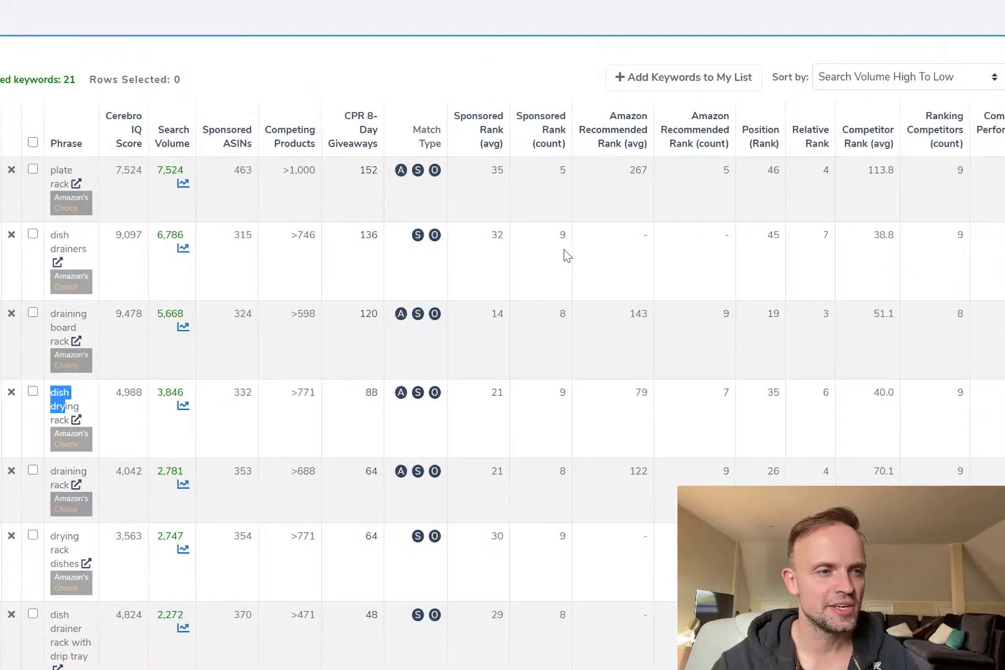
- Switch to Helium 10 Cerebro and export the filtered dish rack keyword results to Excel
{"action": "left_click", "coordinate": [599, 319]}
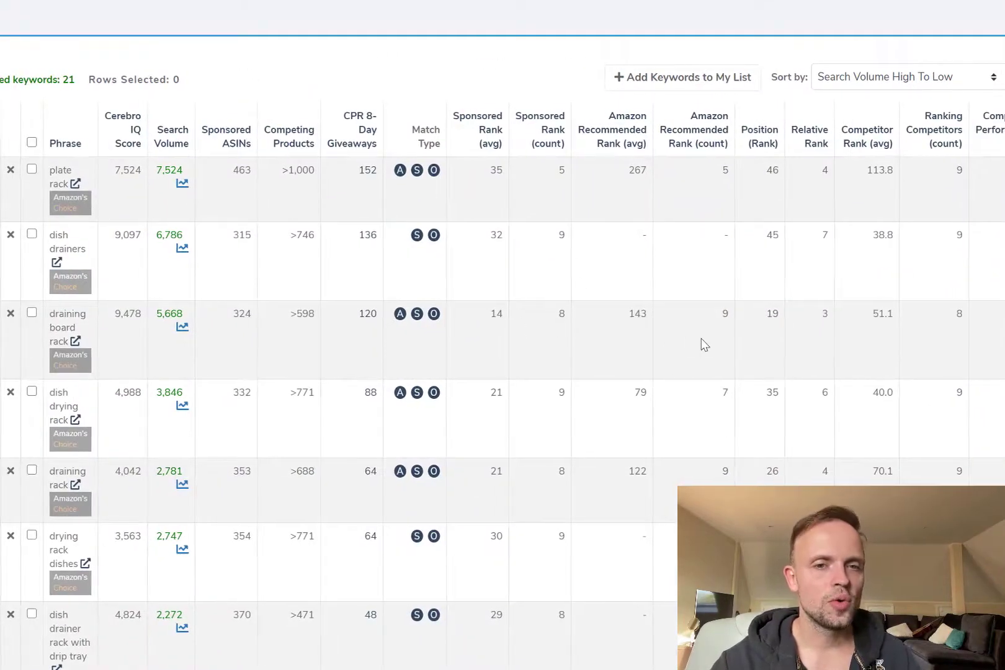
{"action": "scroll", "coordinate": [664, 345], "scroll_direction": "right", "scroll_amount": 2}
{"action": "scroll", "coordinate": [807, 347], "scroll_direction": "up", "scroll_amount": 12}
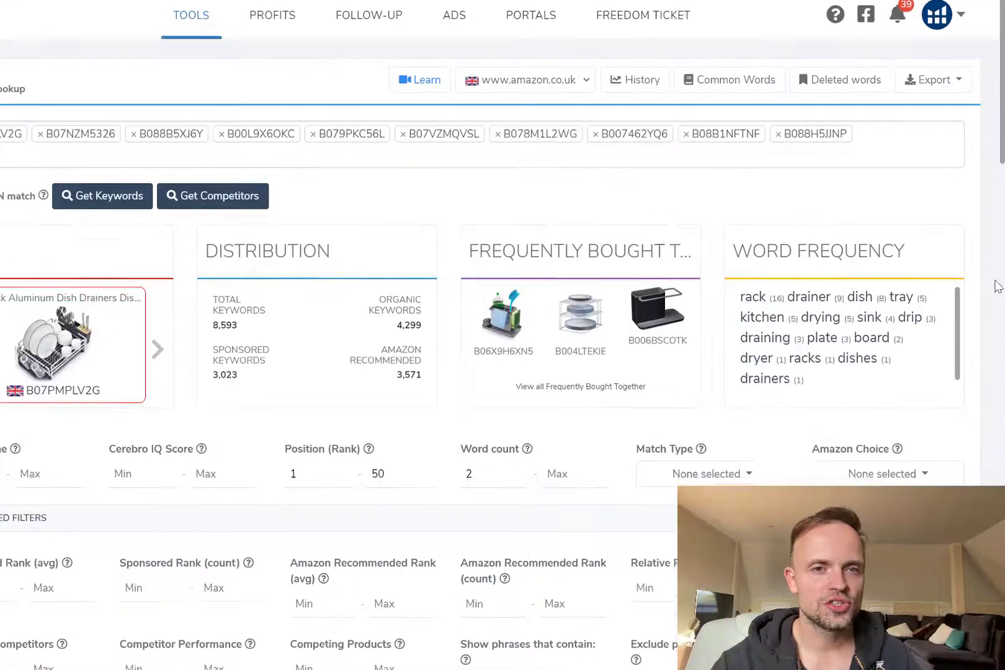
{"action": "left_click", "coordinate": [955, 82]}
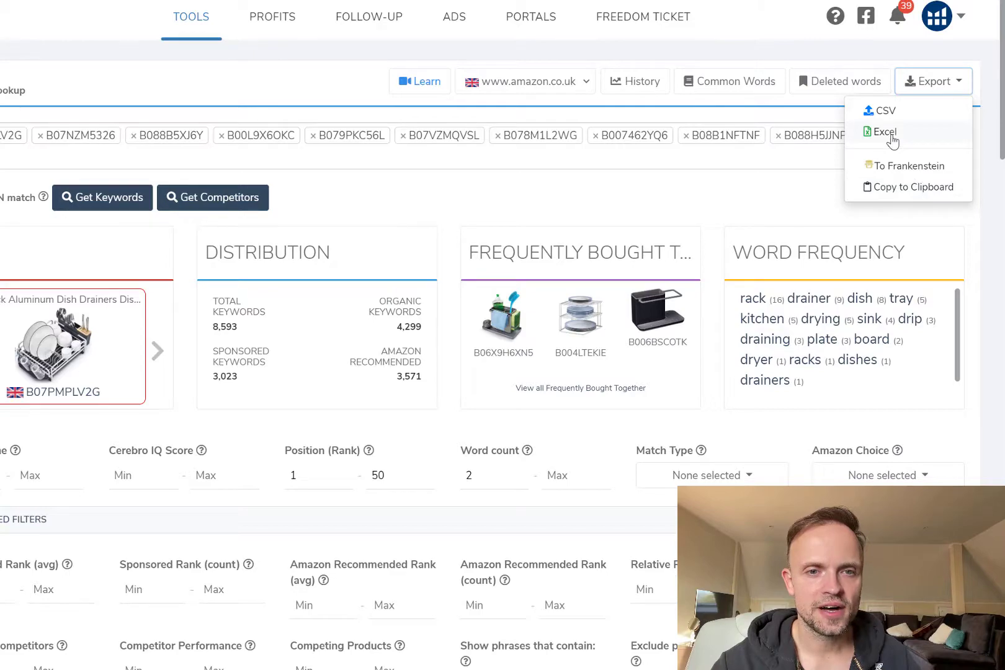
{"action": "left_click", "coordinate": [884, 132]}
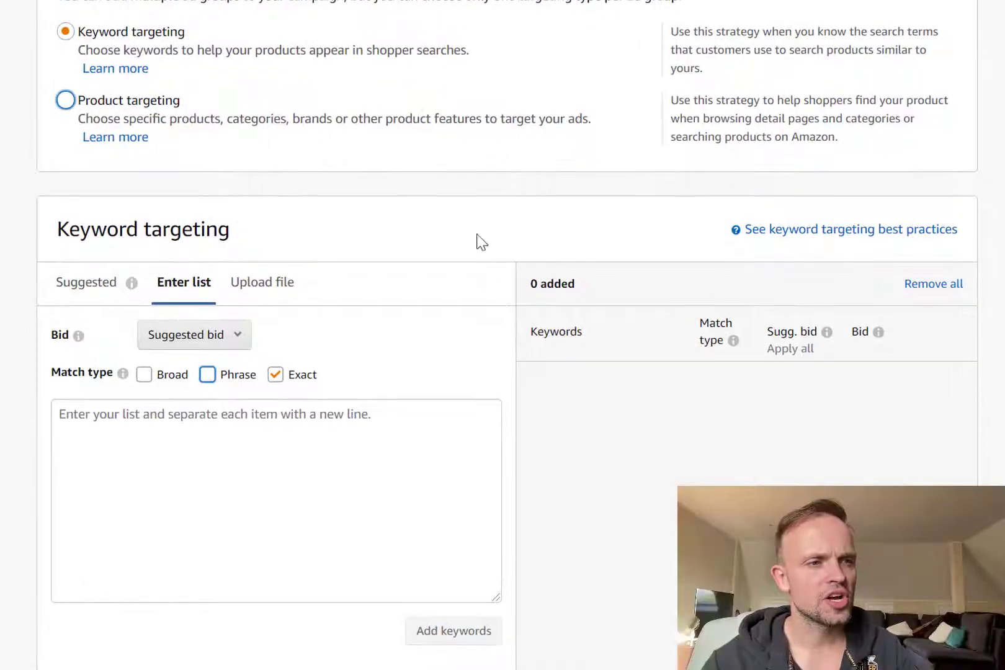
- Switch to the Amazon campaign form, paste the copied dish rack keywords into the list and add them as exact match
{"action": "left_click", "coordinate": [217, 467]}
{"action": "key", "text": "ctrl+v"}
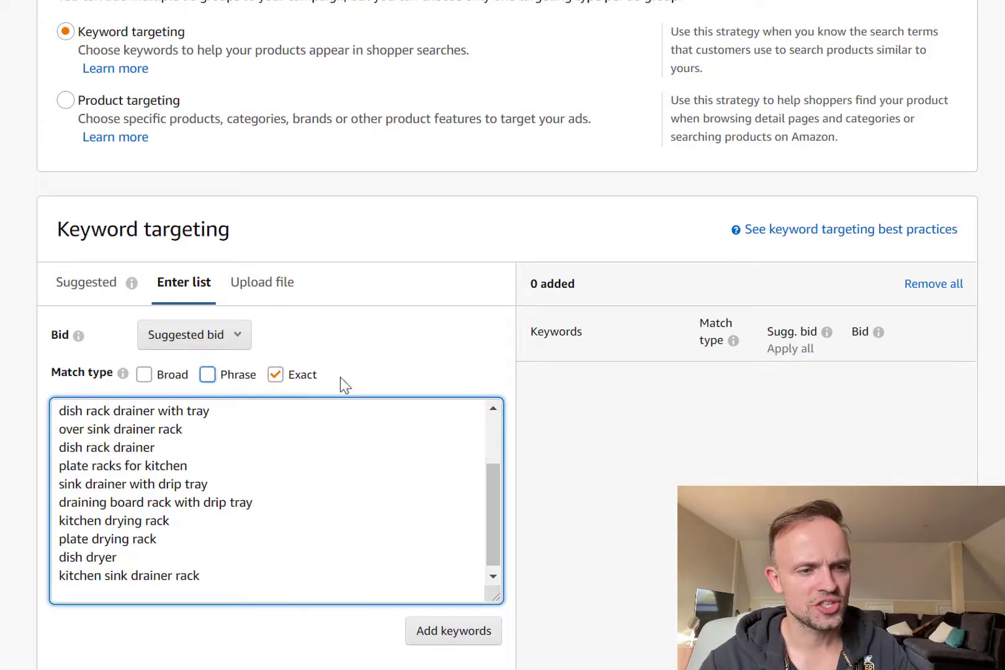
{"action": "left_click", "coordinate": [464, 633]}
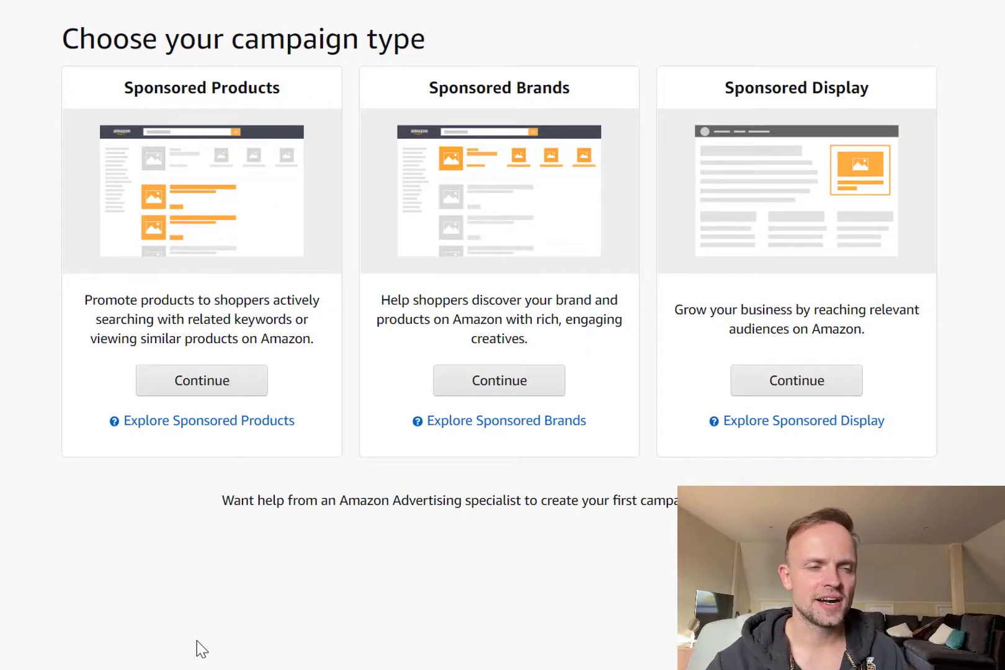
- Start a Sponsored Products campaign named "RESEARCH - dish rack - date" with a £50 daily budget and manual targeting
{"action": "left_click", "coordinate": [173, 389]}
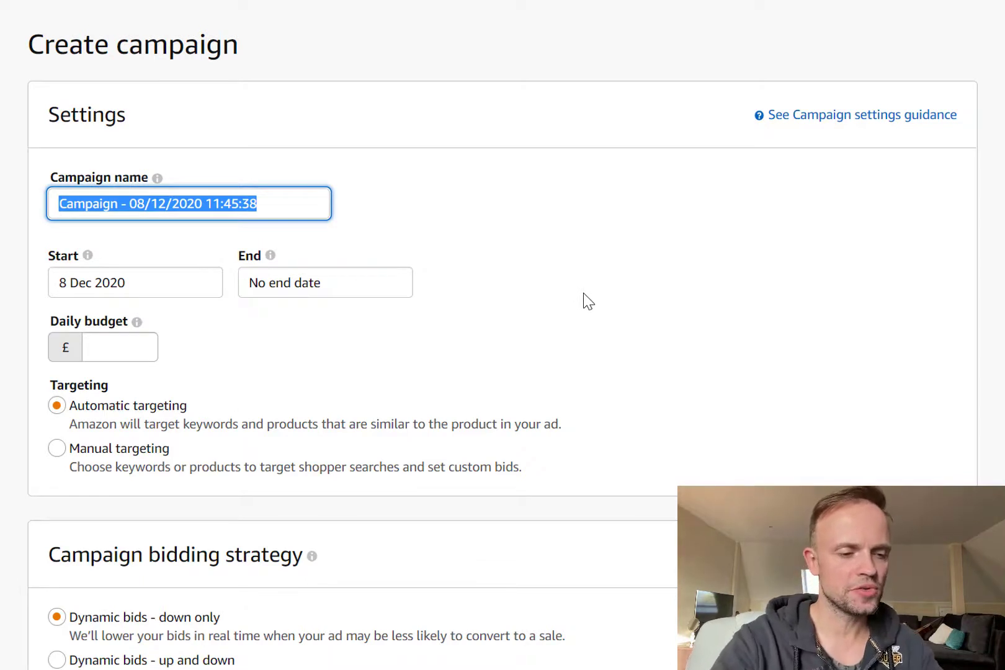
{"action": "type", "text": "RESEARCH - dish rack - date"}
{"action": "left_click", "coordinate": [128, 352]}
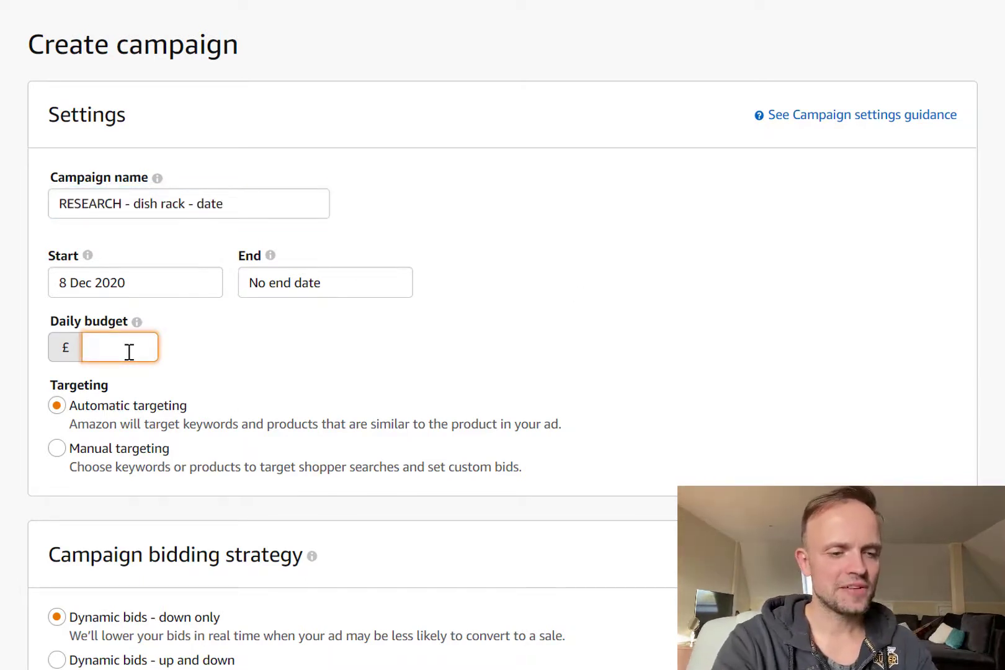
{"action": "type", "text": "50"}
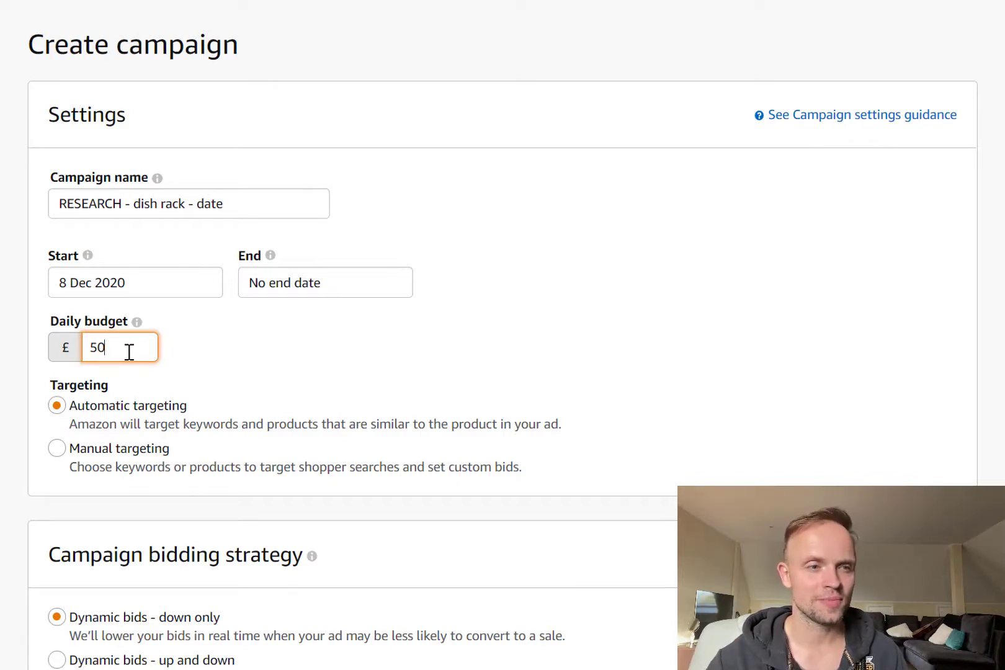
{"action": "left_click", "coordinate": [67, 453]}
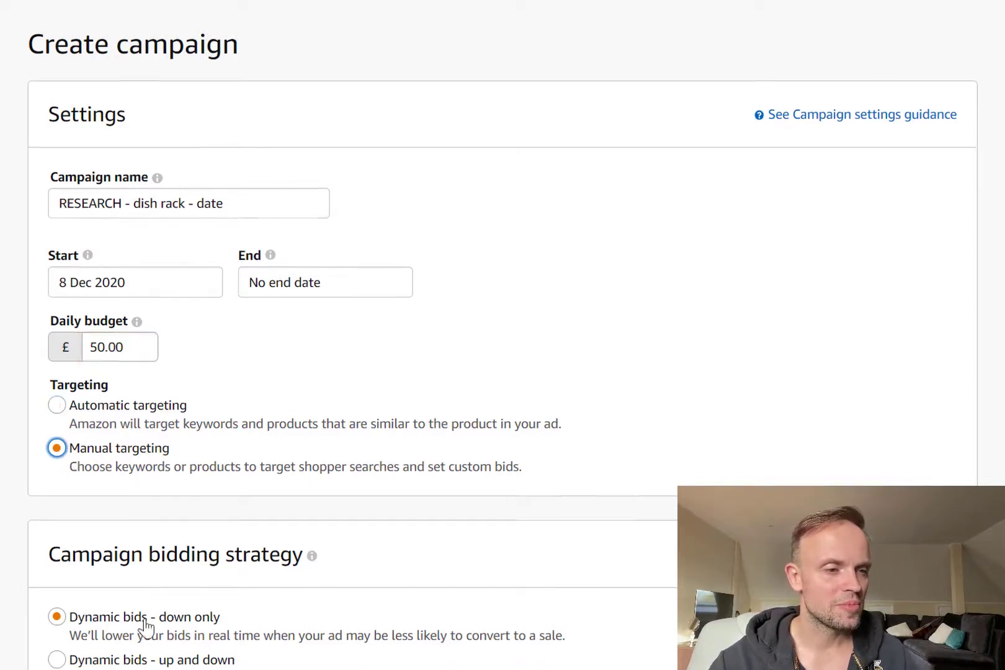
- Keep down-only dynamic bids and keyword targeting, and restrict the research campaign's keyword match types to Broad only
{"action": "scroll", "coordinate": [146, 630], "scroll_direction": "down", "scroll_amount": 2}
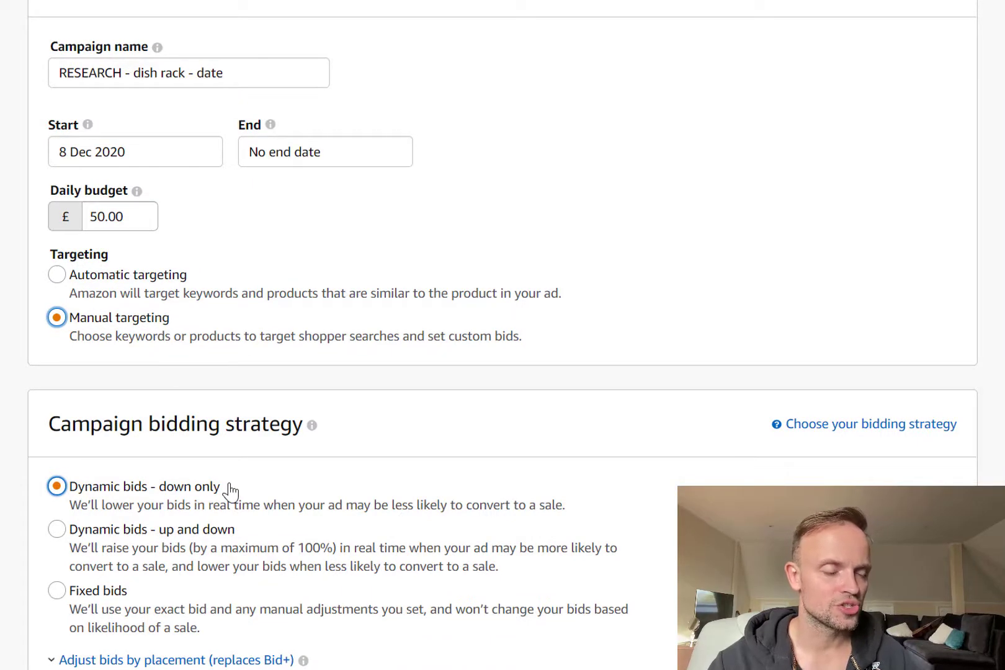
{"action": "scroll", "coordinate": [227, 471], "scroll_direction": "down", "scroll_amount": 6}
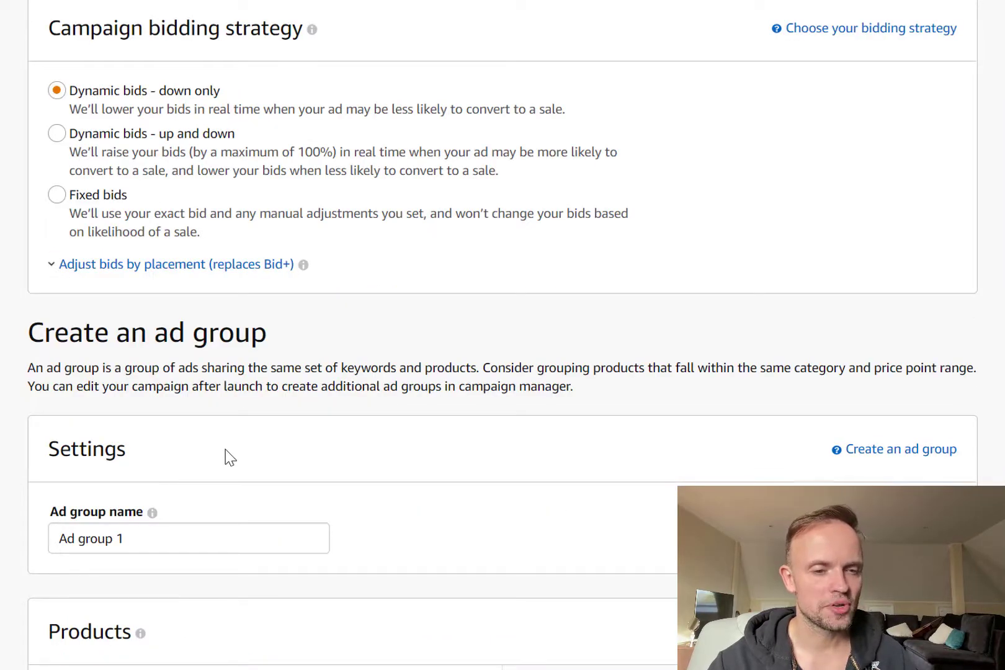
{"action": "scroll", "coordinate": [224, 458], "scroll_direction": "down", "scroll_amount": 10}
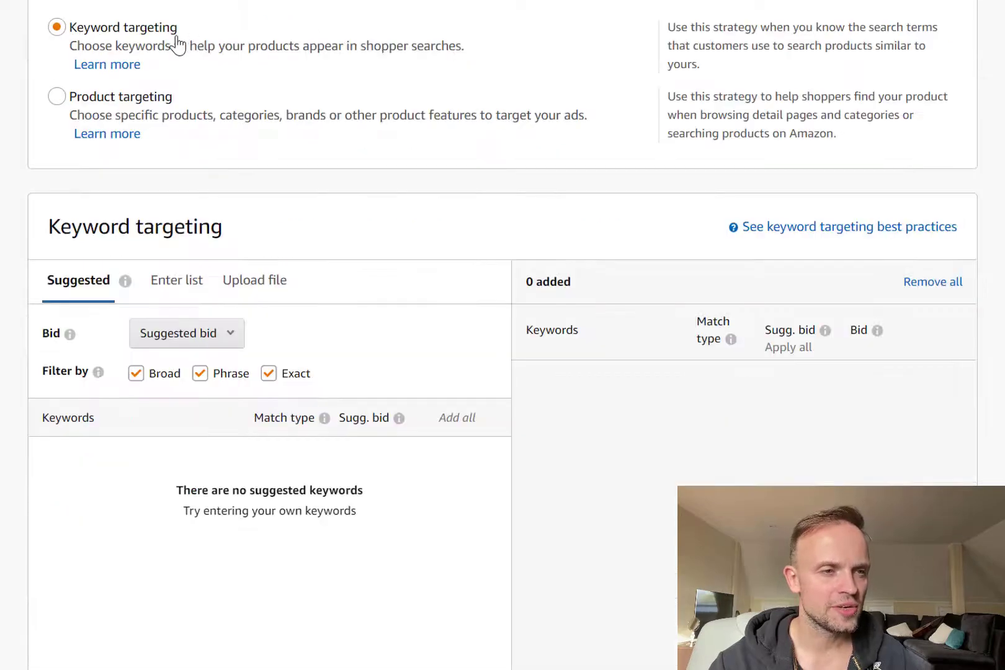
{"action": "scroll", "coordinate": [467, 230], "scroll_direction": "down", "scroll_amount": 3}
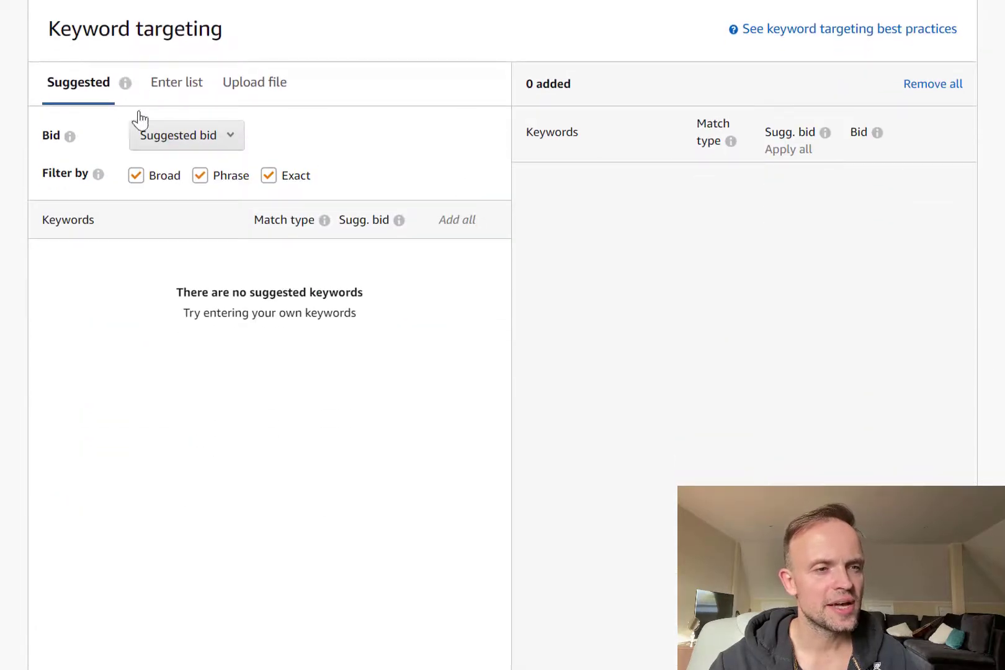
{"action": "left_click", "coordinate": [125, 82]}
{"action": "left_click", "coordinate": [413, 93]}
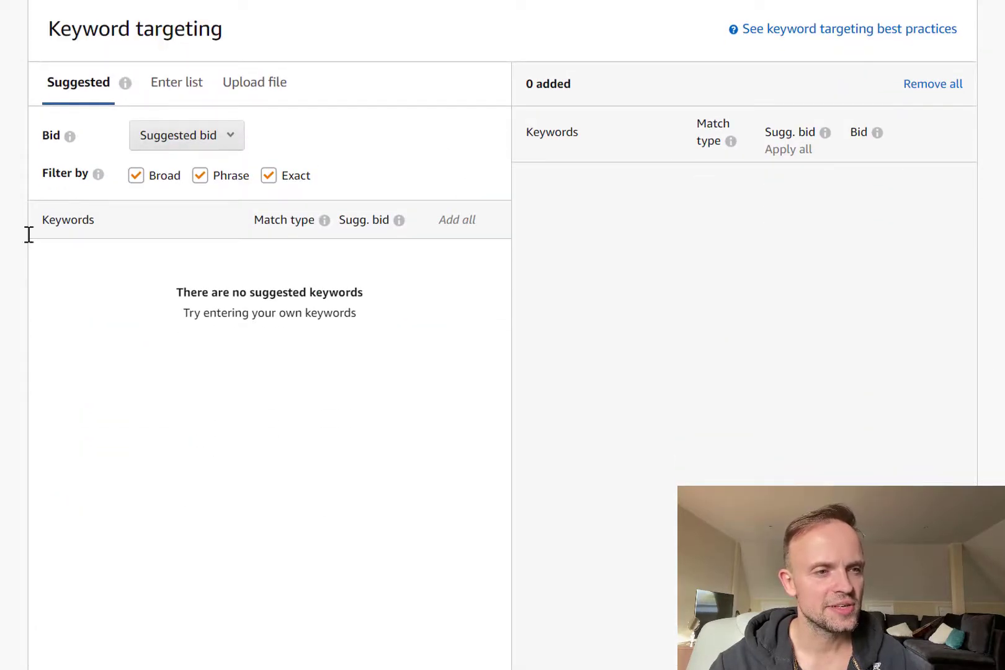
{"action": "left_click", "coordinate": [271, 176]}
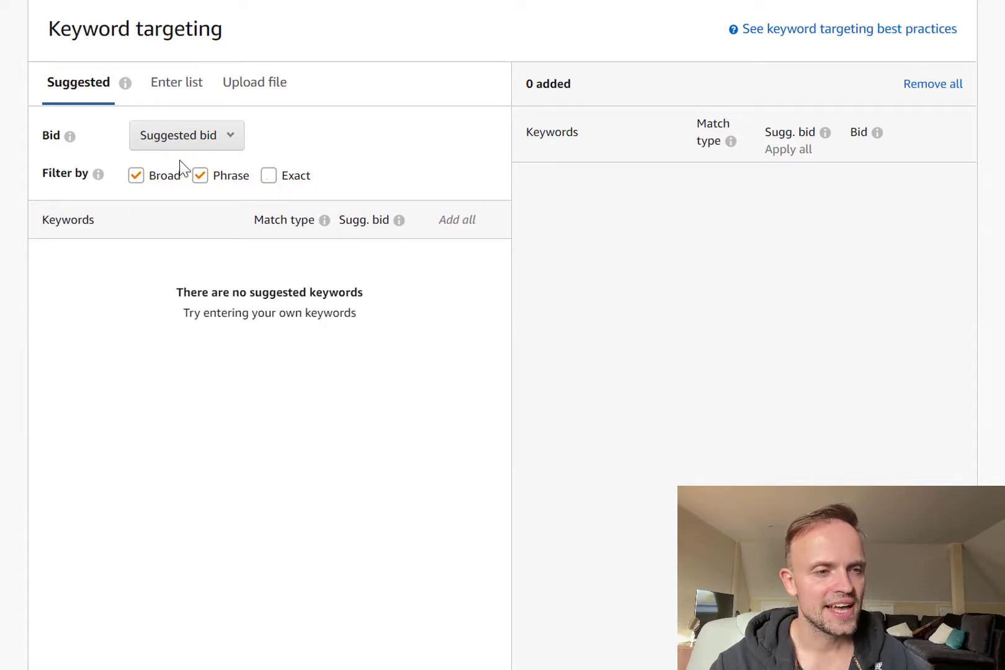
{"action": "left_click", "coordinate": [200, 176]}
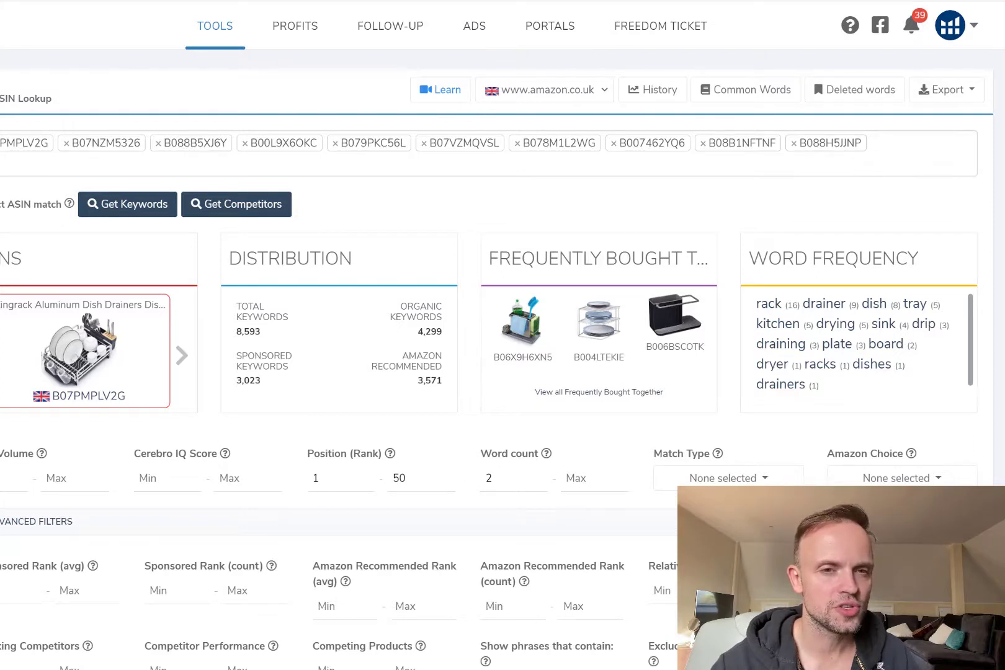
- Switch to Helium 10 Cerebro and copy the filtered keyword results to the clipboard
{"action": "left_click", "coordinate": [972, 93]}
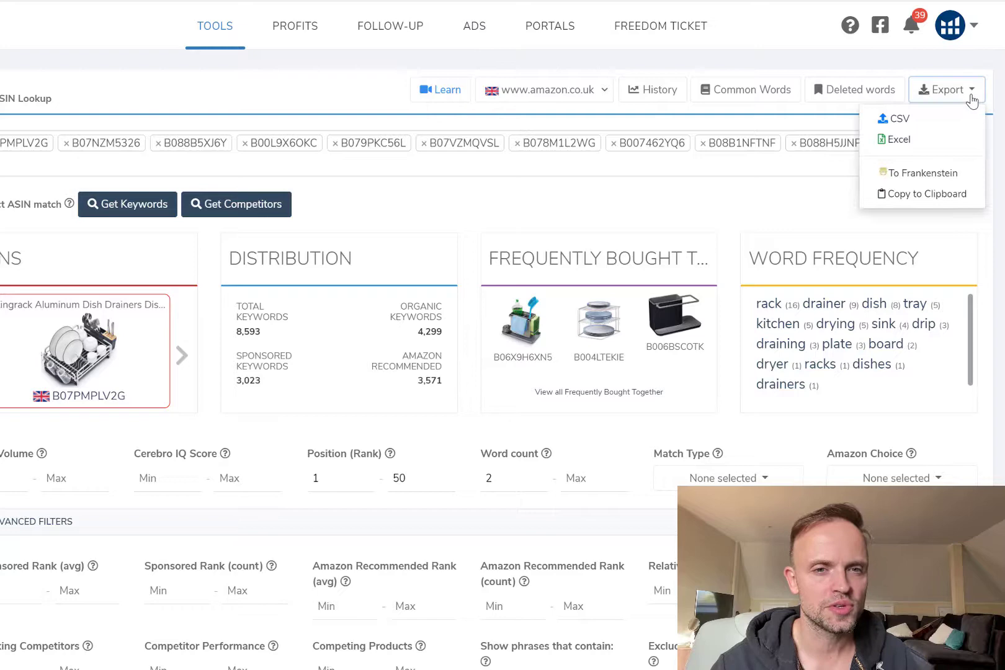
{"action": "left_click", "coordinate": [942, 194]}
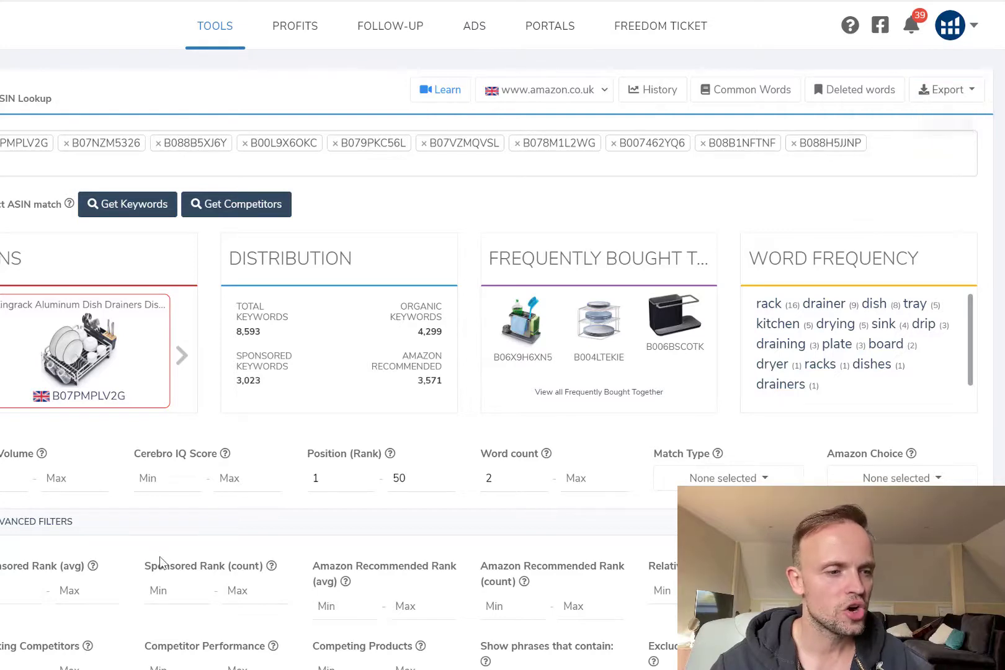
{"action": "scroll", "coordinate": [160, 557], "scroll_direction": "down", "scroll_amount": 5}
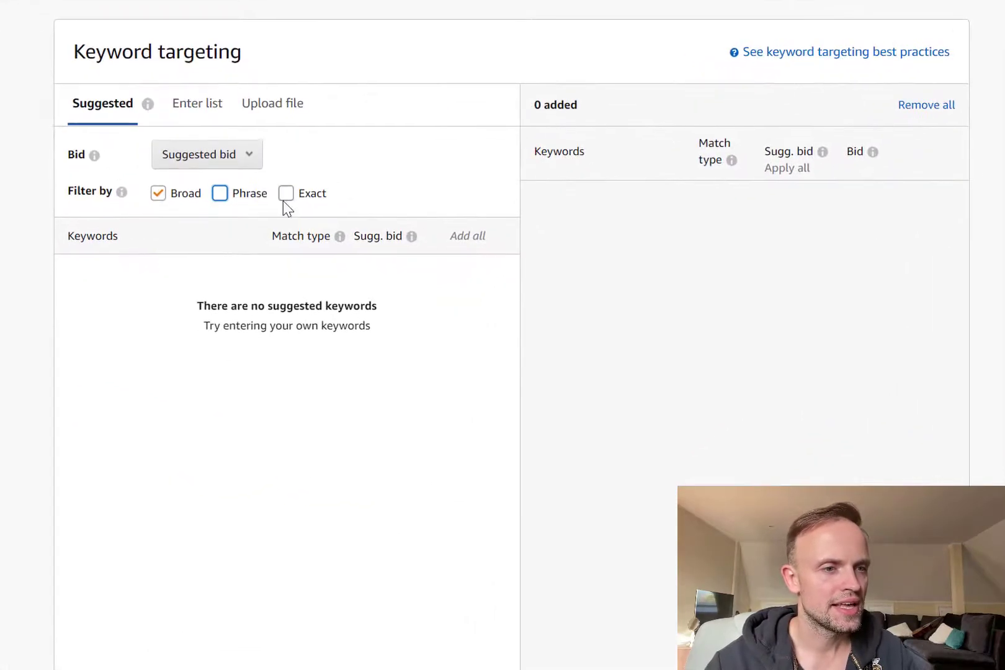
- Return to the Amazon research campaign and add the copied Cerebro keyword list as broad match keywords with the suggested bid option
{"action": "left_click", "coordinate": [197, 115]}
{"action": "left_click", "coordinate": [317, 310]}
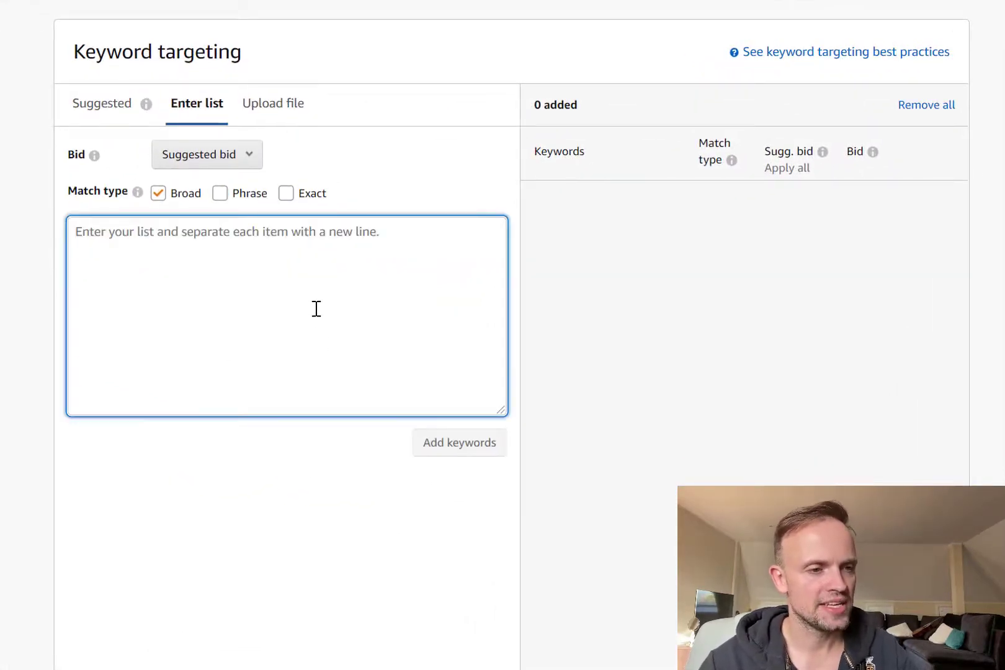
{"action": "key", "text": "ctrl+v"}
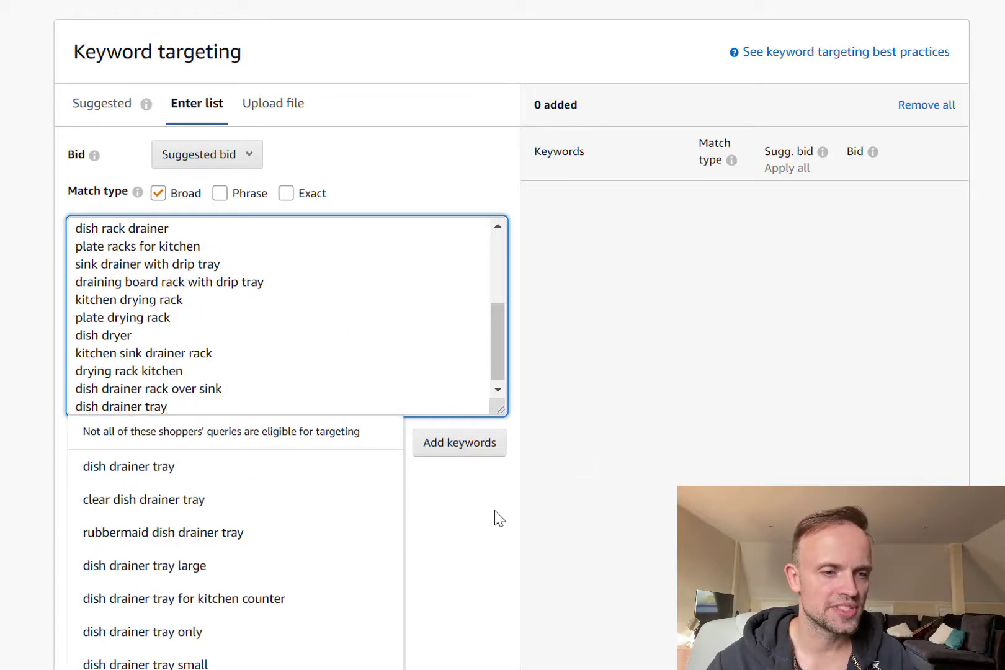
{"action": "left_click", "coordinate": [488, 444]}
{"action": "left_click", "coordinate": [488, 445]}
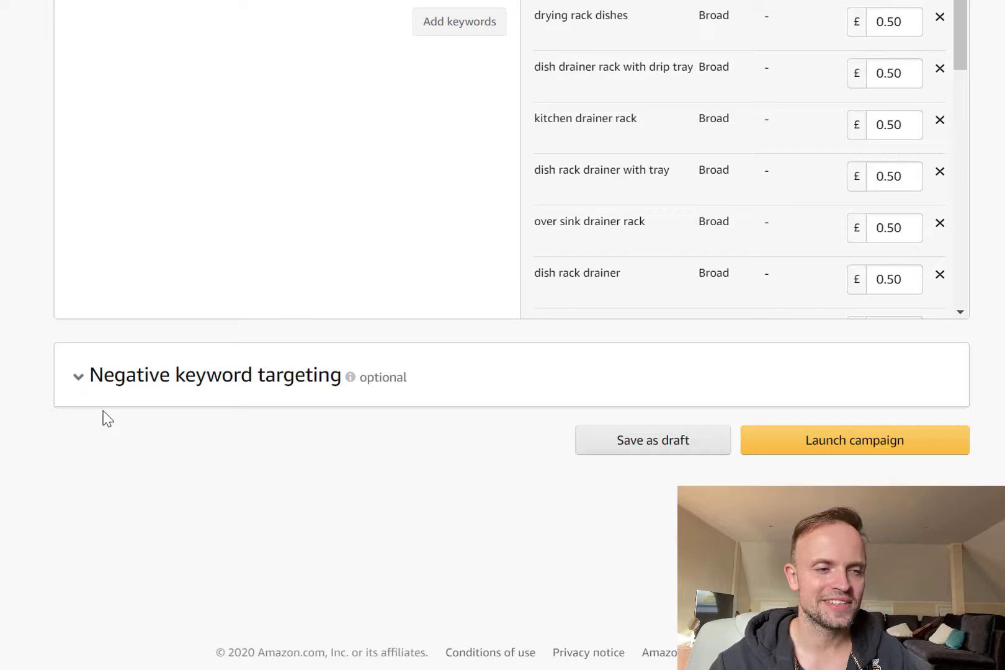
- Expand the negative keyword targeting section and copy the shortlisted keywords in A27:A36 of the Cerebro Excel worksheet
{"action": "left_click", "coordinate": [77, 380]}
{"action": "scroll", "coordinate": [534, 534], "scroll_direction": "down", "scroll_amount": 2}
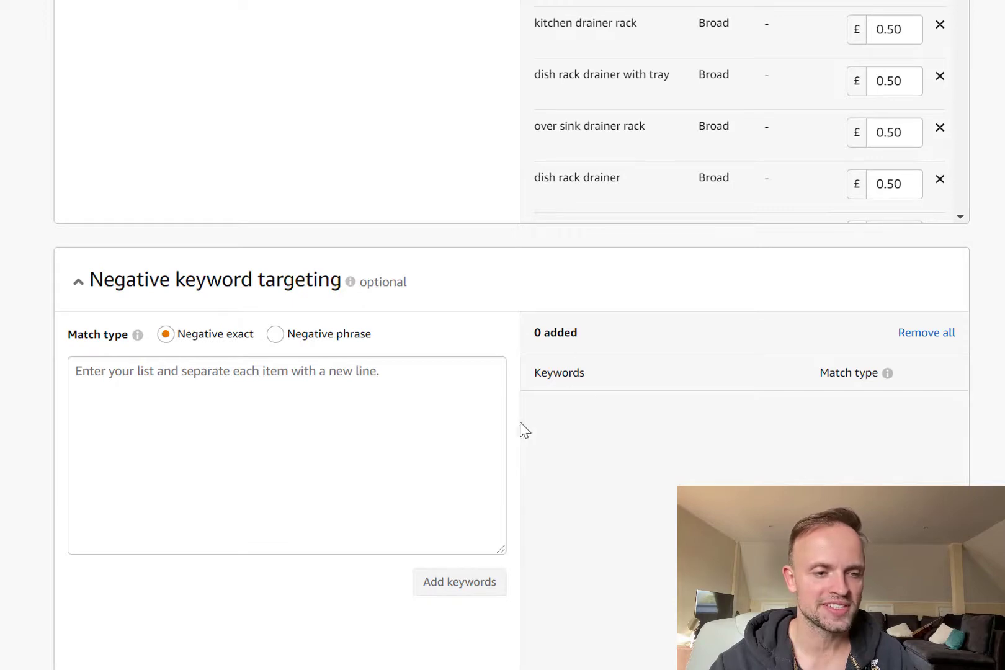
{"action": "mouse_move", "coordinate": [504, 669]}
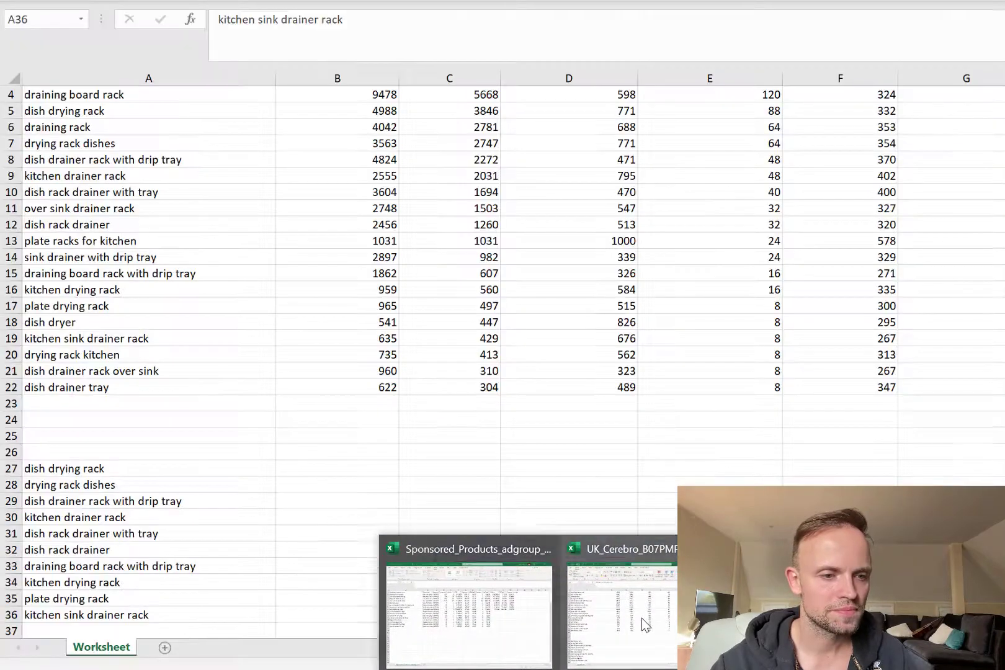
{"action": "left_click", "coordinate": [646, 627]}
{"action": "right_click", "coordinate": [164, 520]}
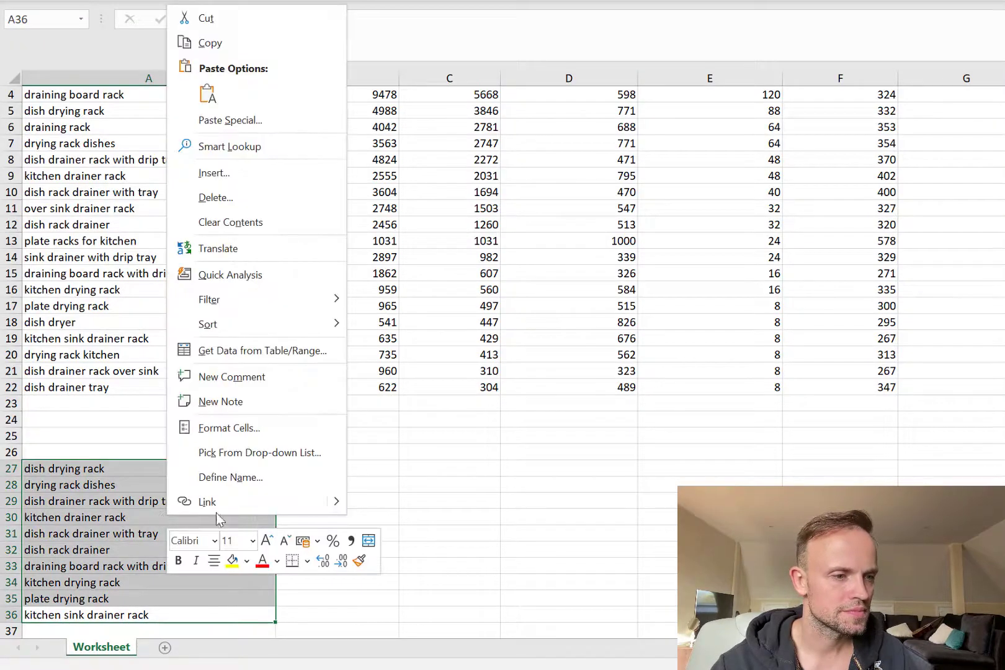
{"action": "left_click", "coordinate": [221, 40]}
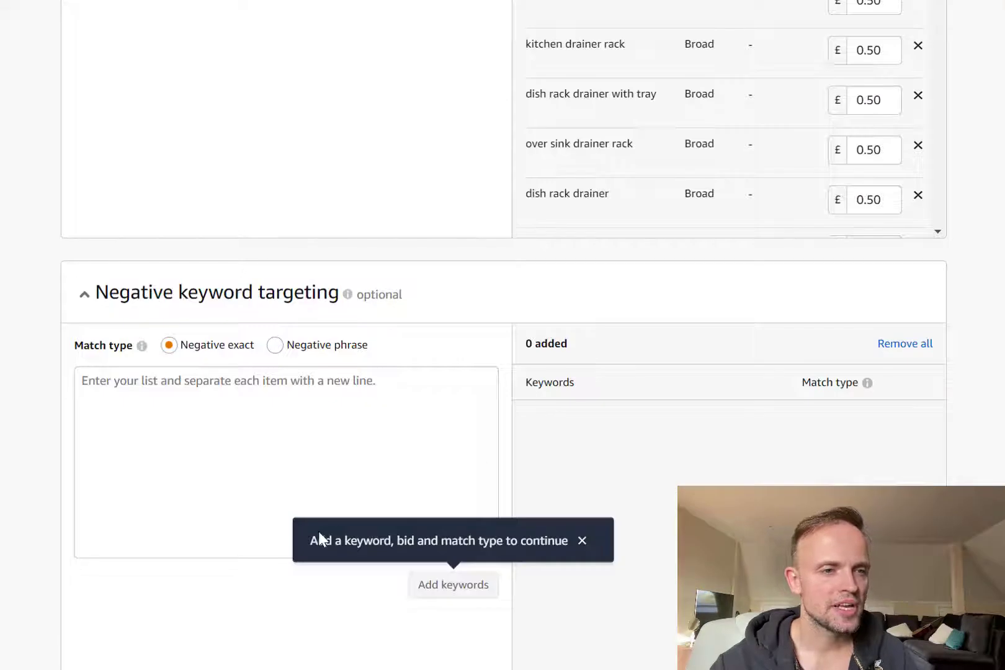
- Paste the copied shortlist into the Amazon campaign's negative keyword targeting and add it as negative exact keywords
{"action": "left_click", "coordinate": [215, 352]}
{"action": "left_click", "coordinate": [254, 420]}
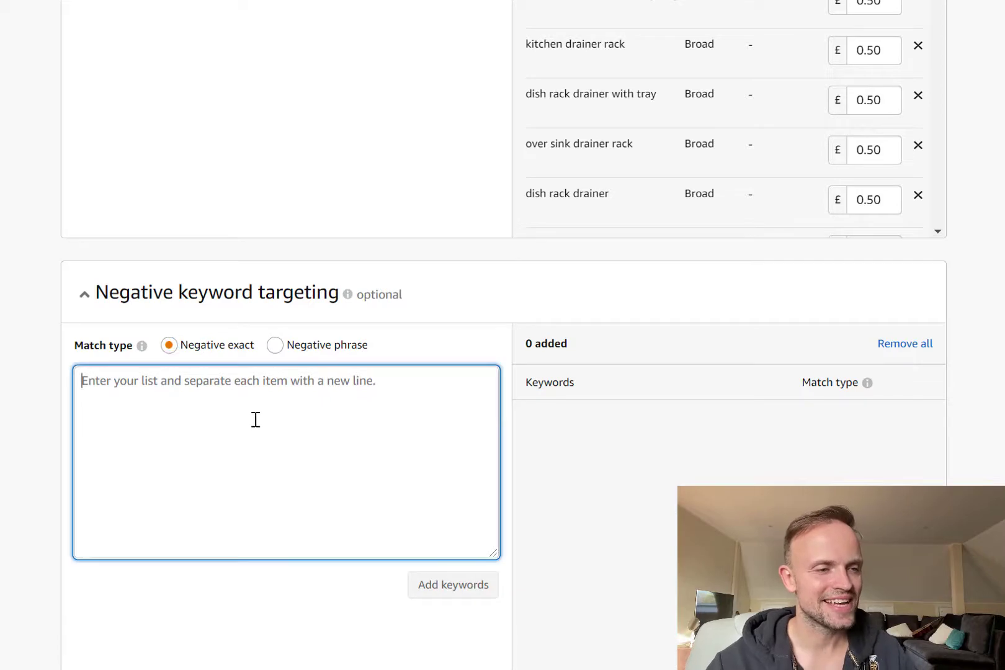
{"action": "key", "text": "ctrl+v"}
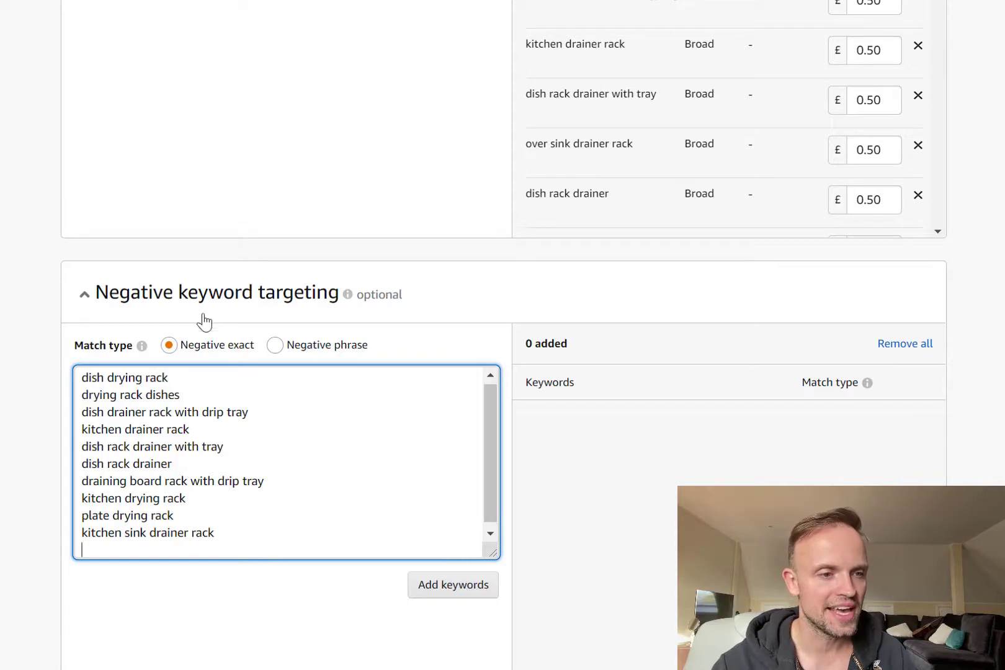
{"action": "left_click", "coordinate": [410, 585]}
{"action": "scroll", "coordinate": [999, 435], "scroll_direction": "down", "scroll_amount": 4}
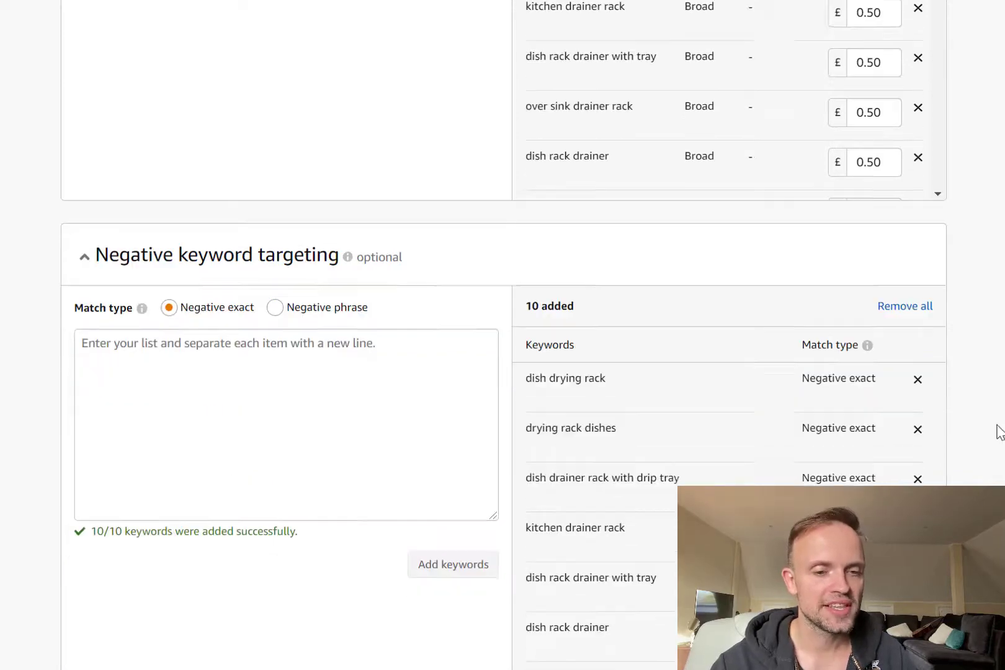
- Start a new Sponsored Products campaign and name it "AUTOMATIC - dish rack - date"
{"action": "scroll", "coordinate": [502, 336], "scroll_direction": "down", "scroll_amount": 3}
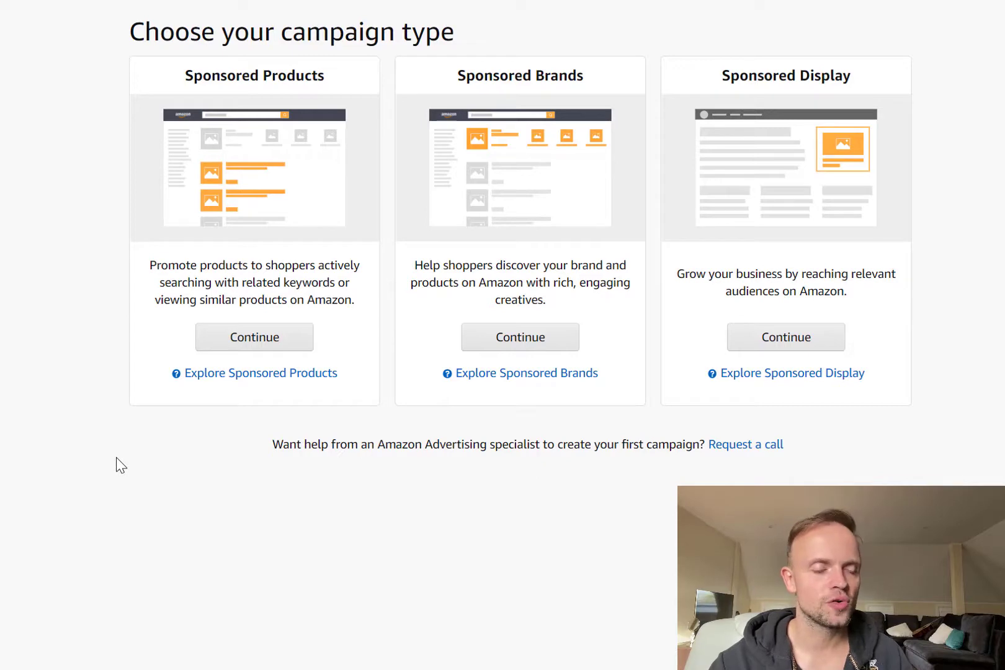
{"action": "left_click", "coordinate": [254, 337]}
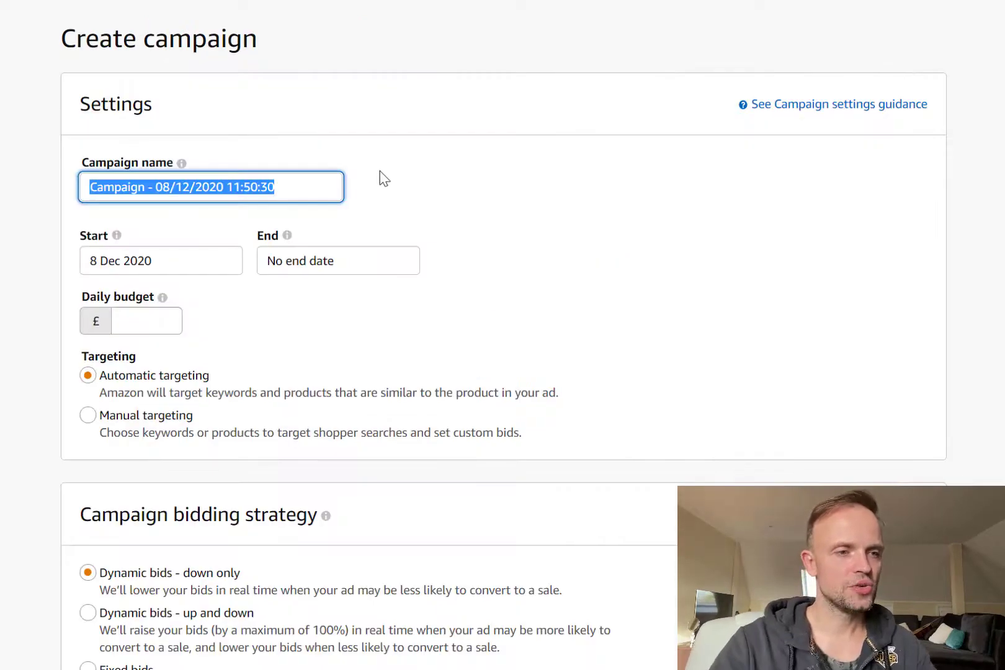
{"action": "type", "text": "AUTOMATIC - dish rack - date"}
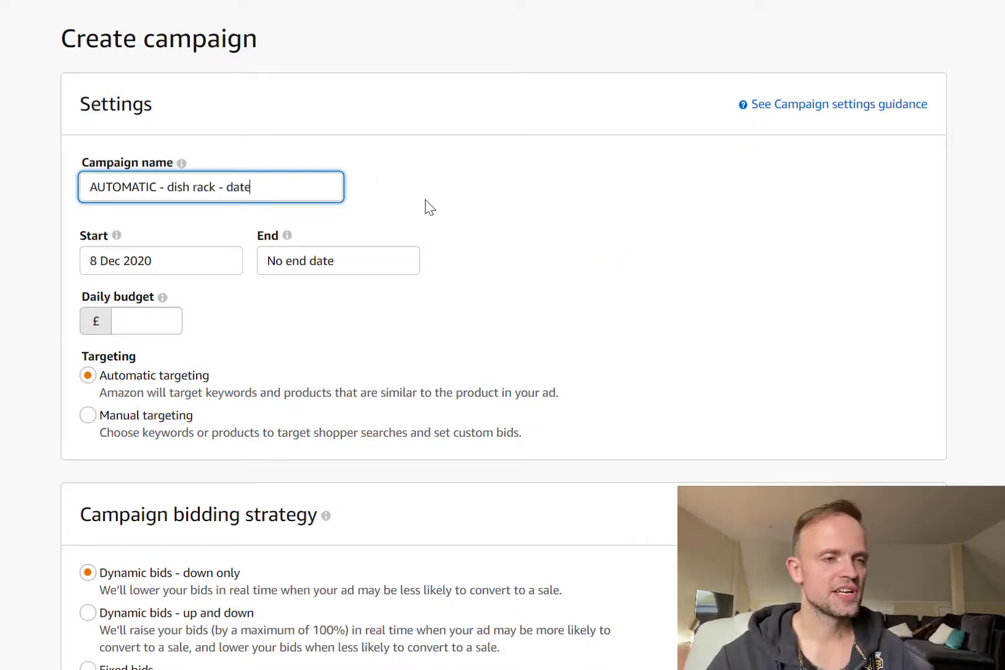
{"action": "double_click", "coordinate": [116, 187]}
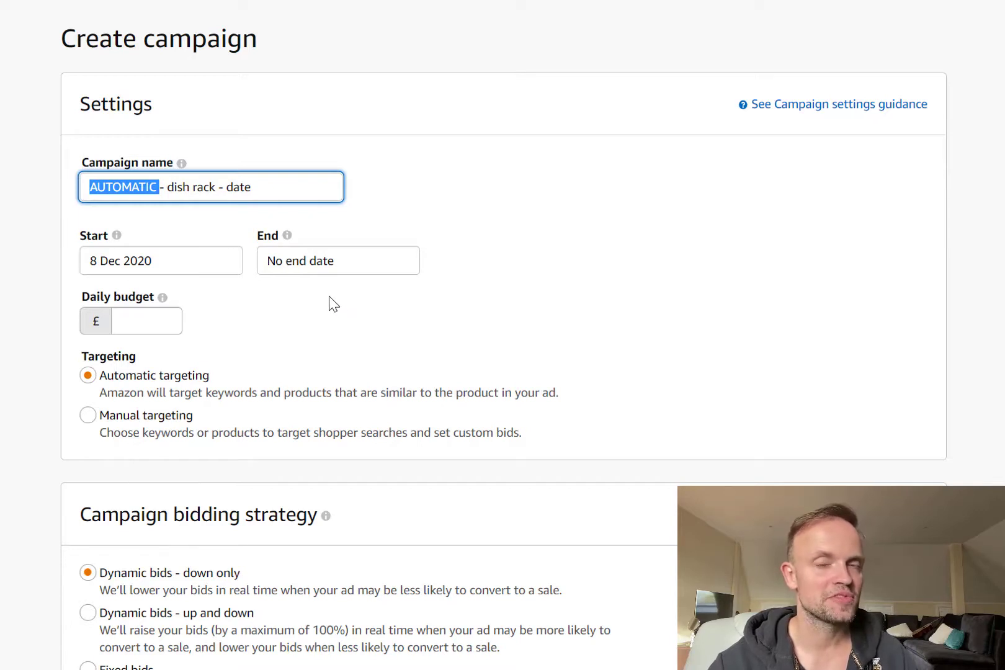
- Set the campaign's daily budget to £50 with automatic targeting and the dynamic bids - down only strategy
{"action": "left_click", "coordinate": [144, 320]}
{"action": "type", "text": "50"}
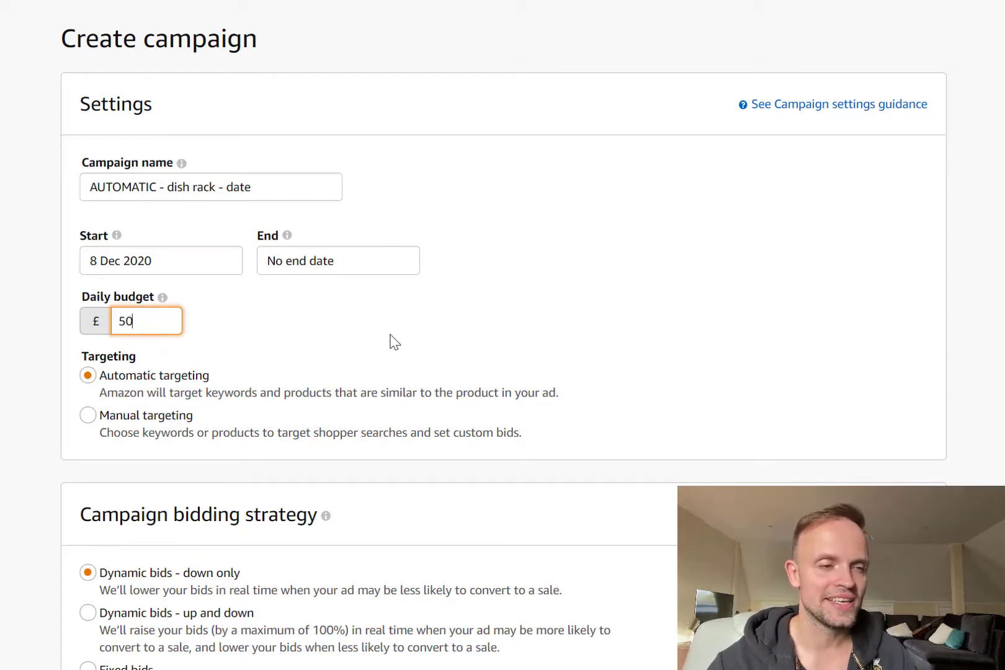
{"action": "left_click", "coordinate": [109, 377]}
{"action": "scroll", "coordinate": [109, 384], "scroll_direction": "down", "scroll_amount": 1}
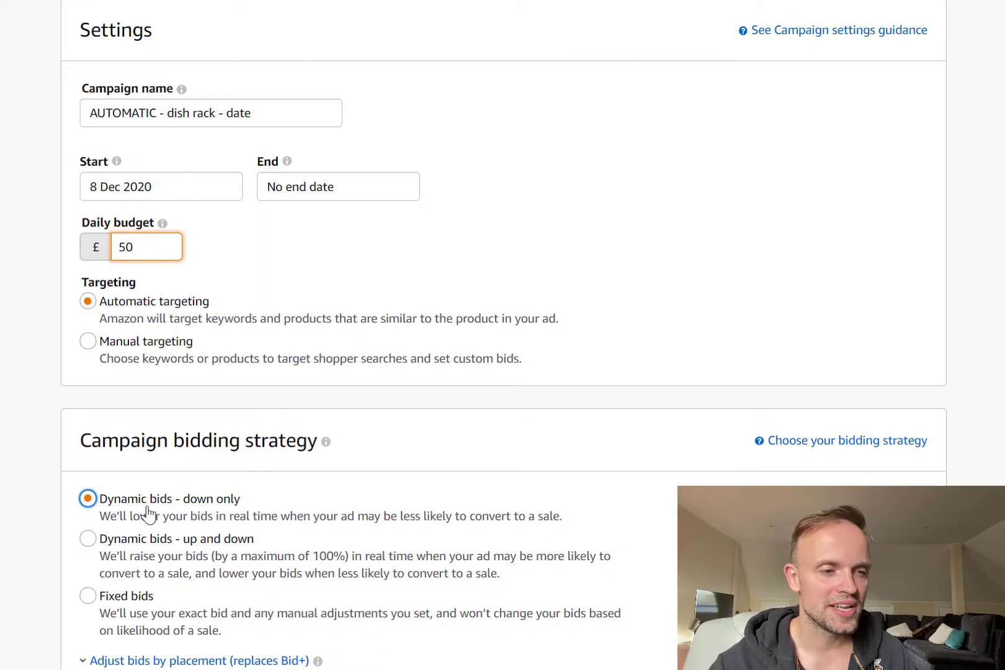
- Expand negative keyword targeting, paste the copied dish rack keyword list and add it as negative exact keywords
{"action": "scroll", "coordinate": [241, 512], "scroll_direction": "down", "scroll_amount": 4}
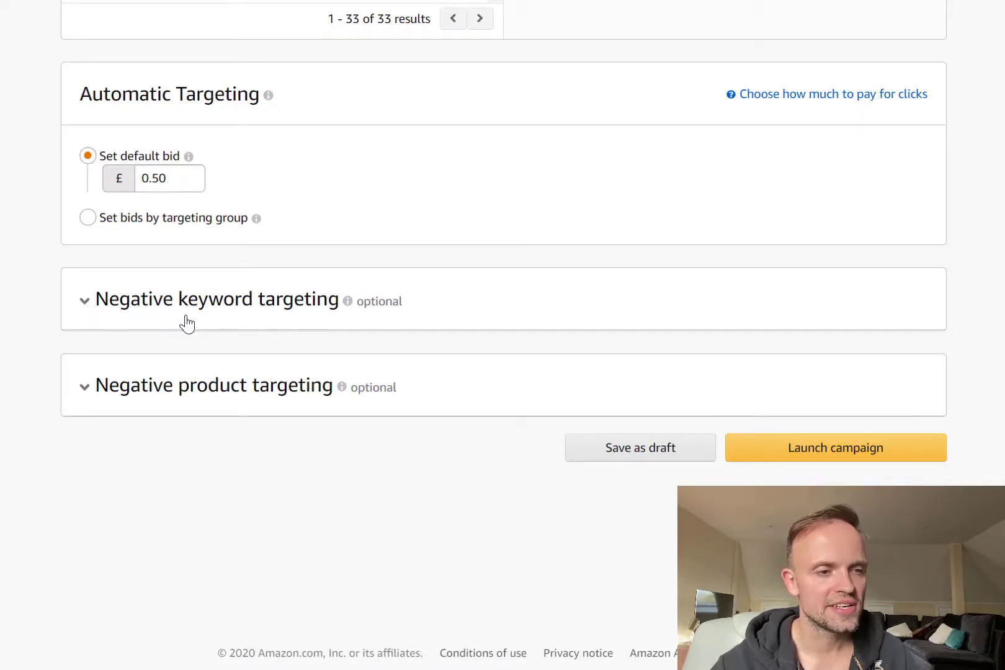
{"action": "left_click", "coordinate": [85, 302]}
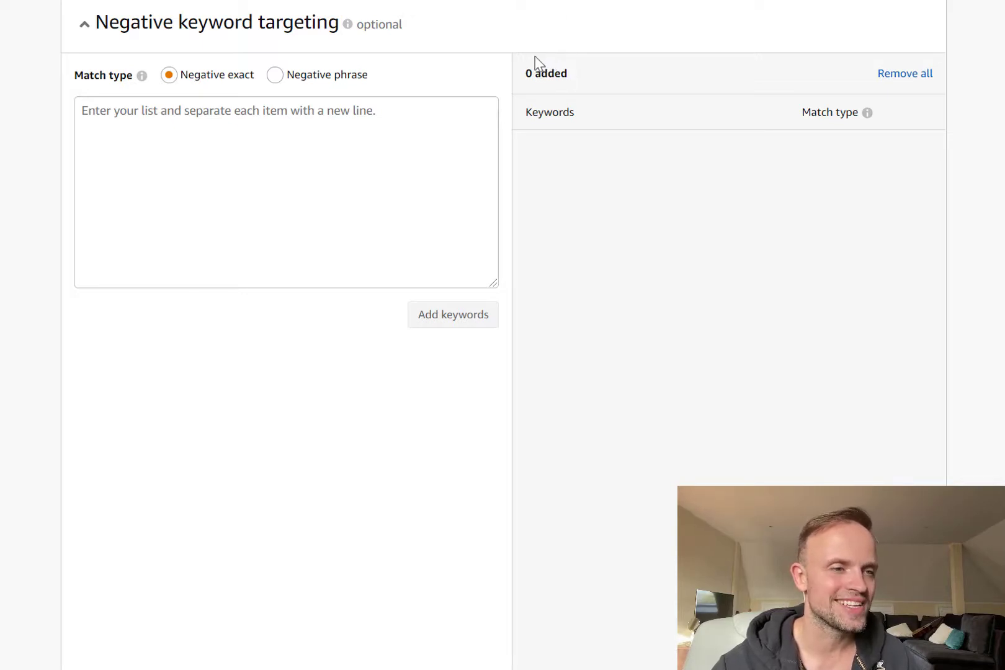
{"action": "key", "text": "ctrl+v"}
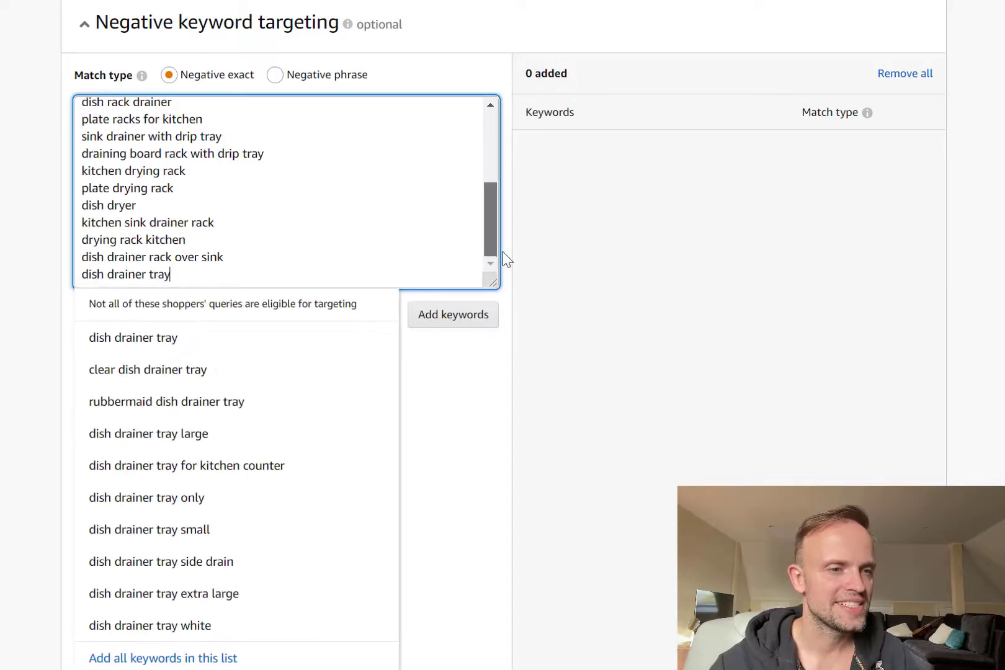
{"action": "left_click_drag", "start_coordinate": [503, 251], "coordinate": [505, 121]}
{"action": "left_click", "coordinate": [490, 363]}
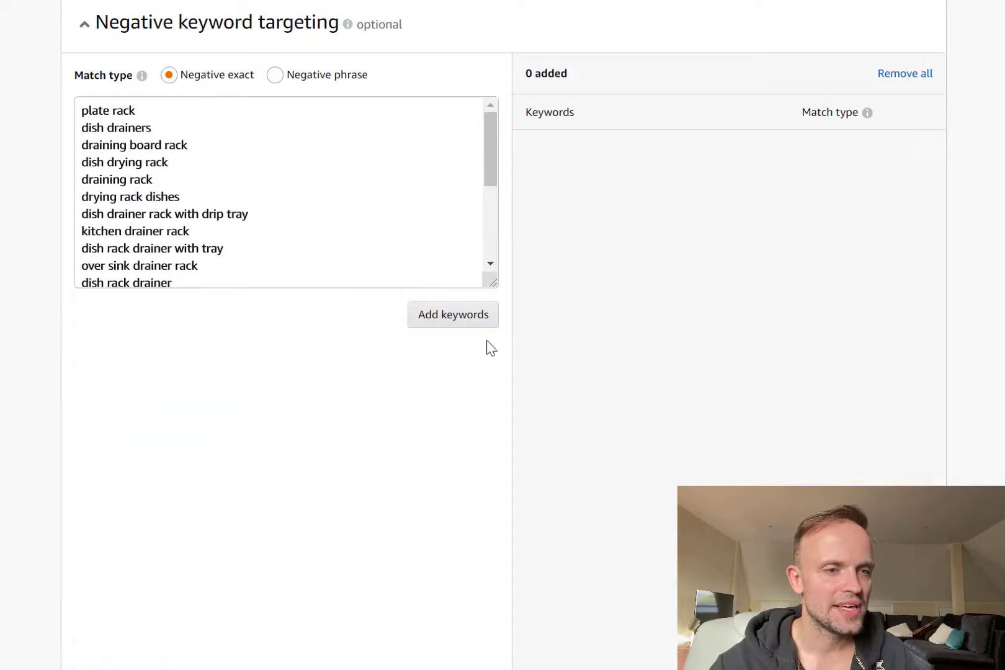
{"action": "left_click", "coordinate": [467, 314]}
{"action": "scroll", "coordinate": [456, 306], "scroll_direction": "down", "scroll_amount": 4}
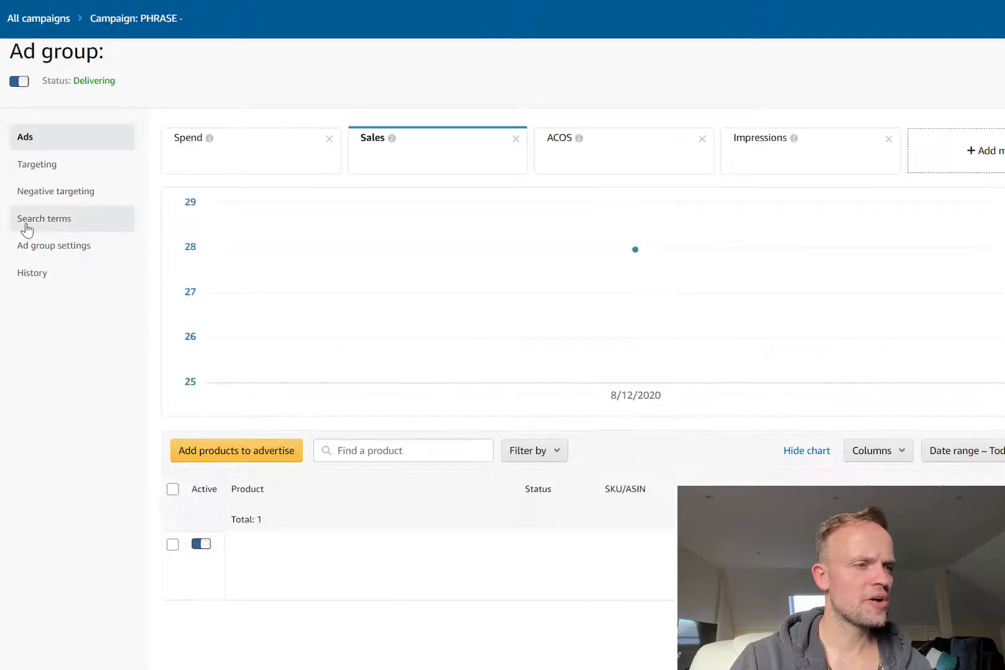
- Open the PHRASE campaign ad group's search terms, set the date range to the last 30 days and export the report
{"action": "left_click", "coordinate": [26, 231]}
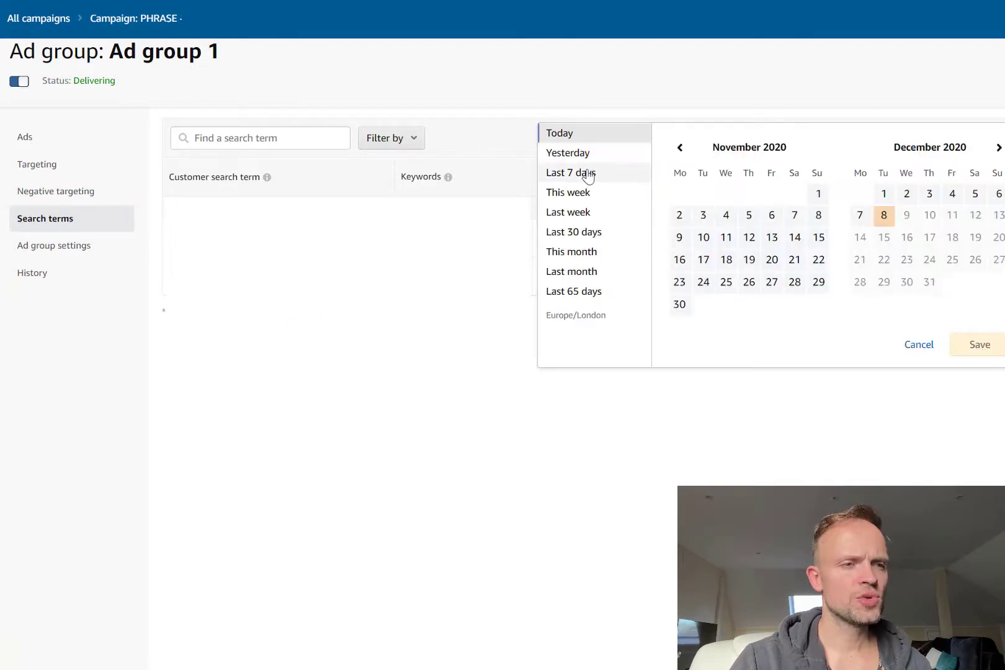
{"action": "left_click", "coordinate": [587, 232]}
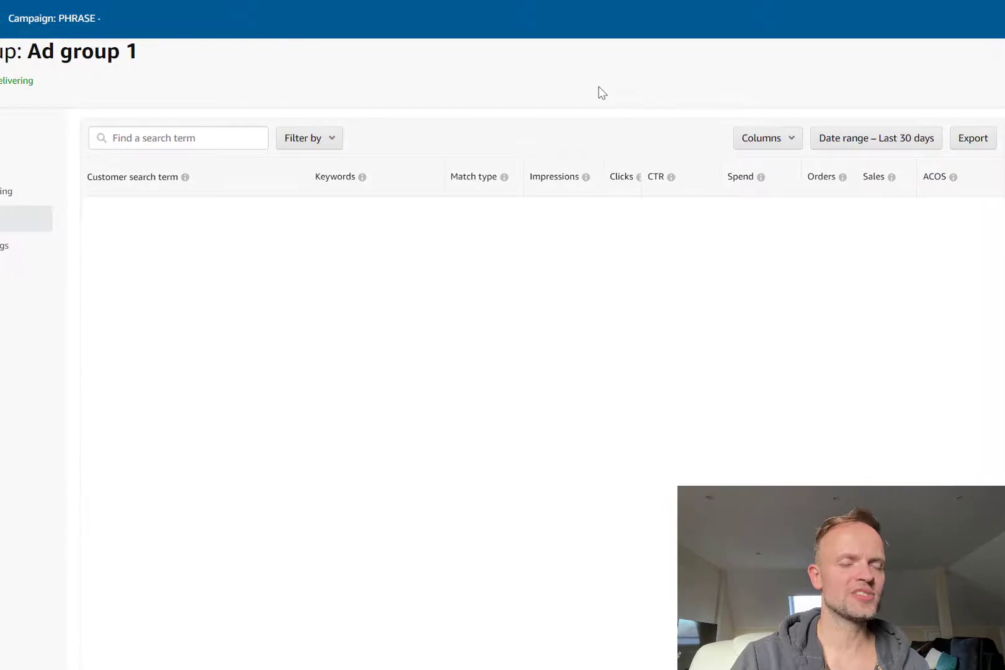
{"action": "left_click", "coordinate": [985, 146]}
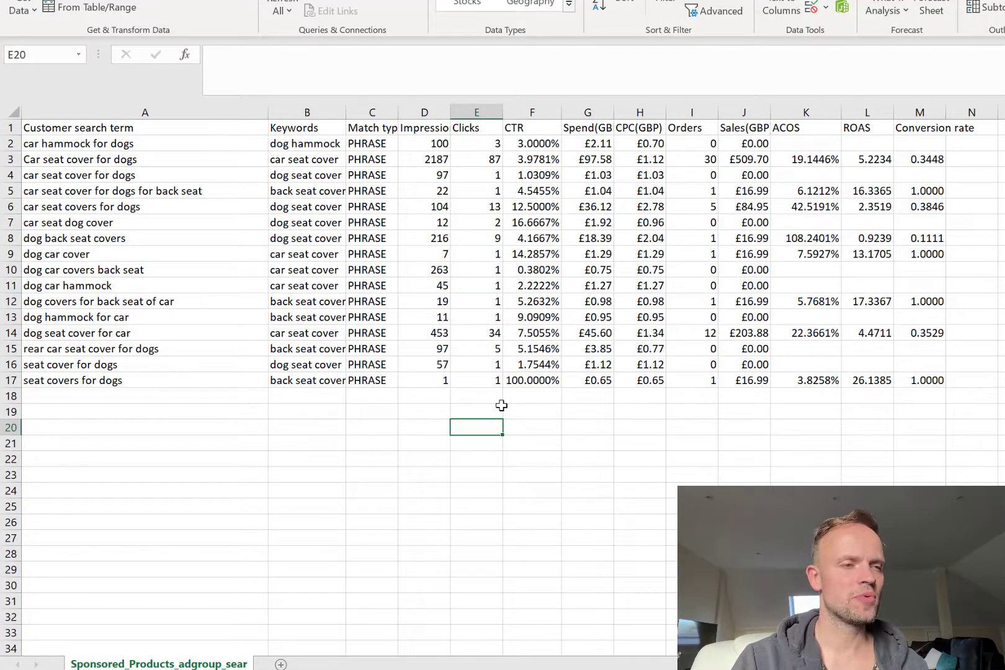
- In the exported Excel search term report, add filters to the header row and sort Sales from largest to smallest
{"action": "left_click", "coordinate": [369, 144]}
{"action": "key", "text": "ctrl+shift+Down"}
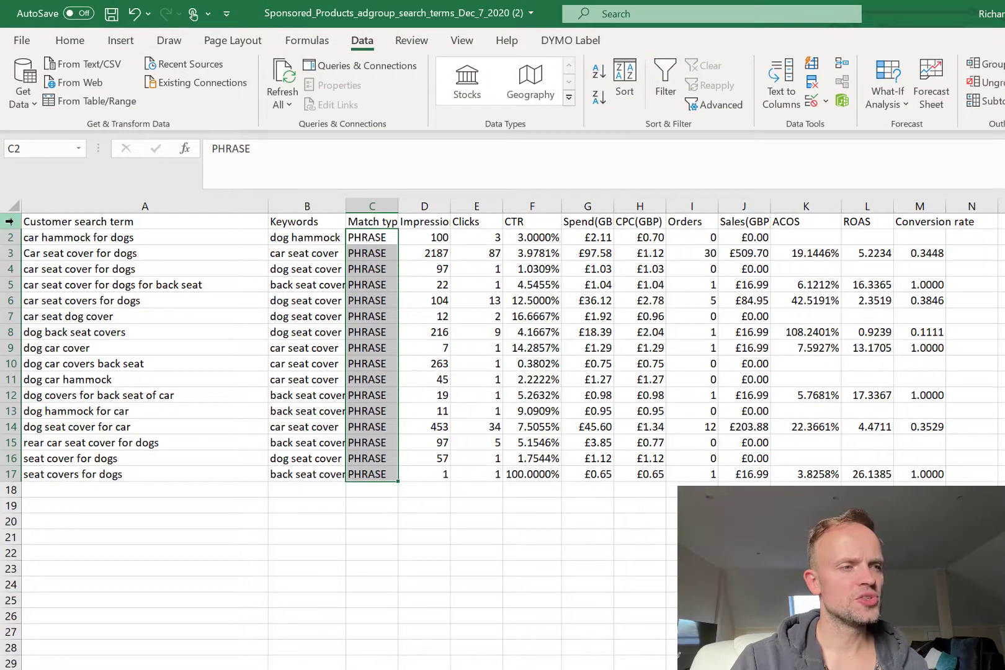
{"action": "left_click", "coordinate": [9, 222]}
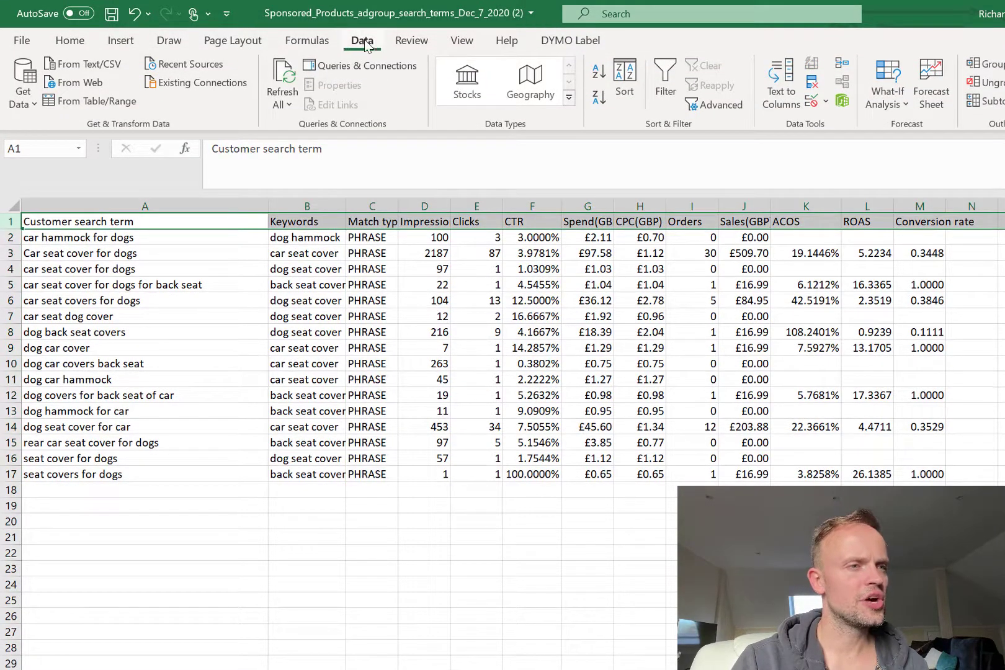
{"action": "left_click", "coordinate": [665, 84]}
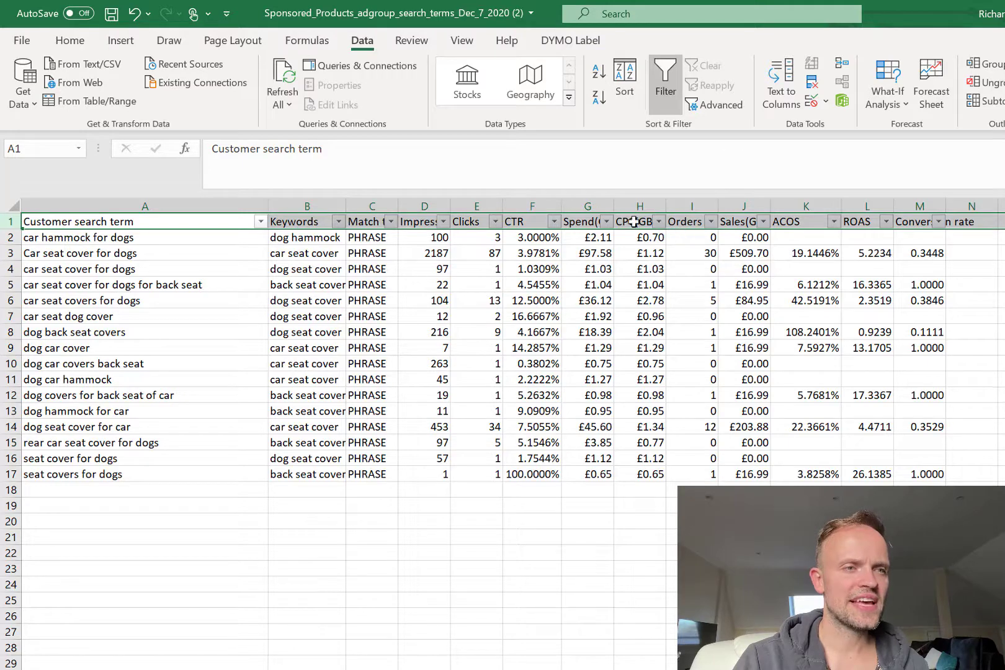
{"action": "left_click", "coordinate": [762, 225]}
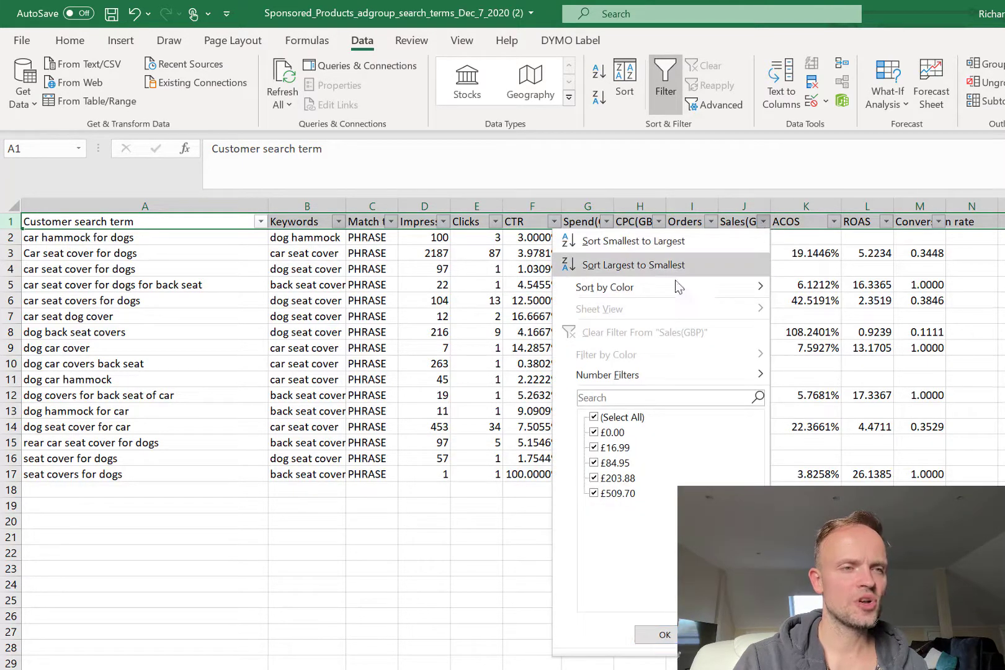
{"action": "left_click", "coordinate": [660, 263]}
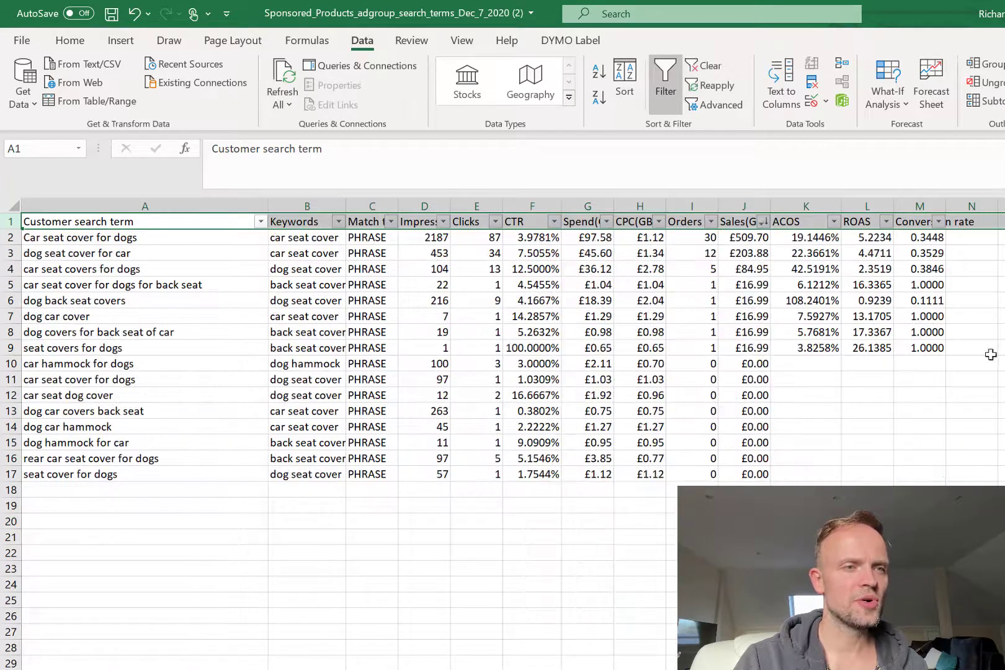
{"action": "left_click_drag", "start_coordinate": [985, 351], "coordinate": [93, 237]}
{"action": "left_click", "coordinate": [572, 521]}
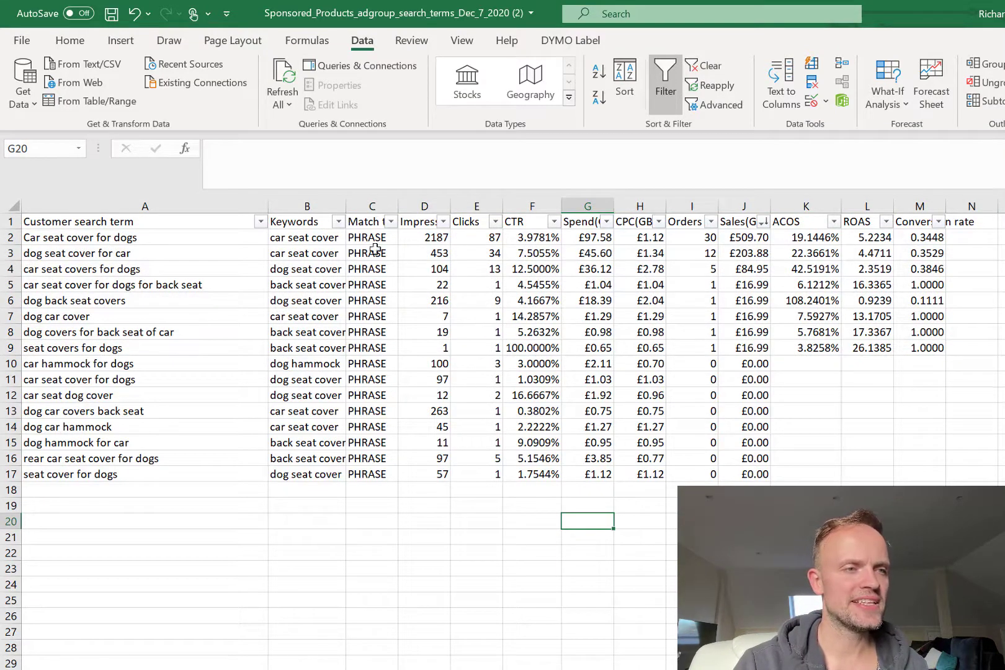
- Fill the Impressions, CTR and Sales column data with light green
{"action": "left_click", "coordinate": [433, 207]}
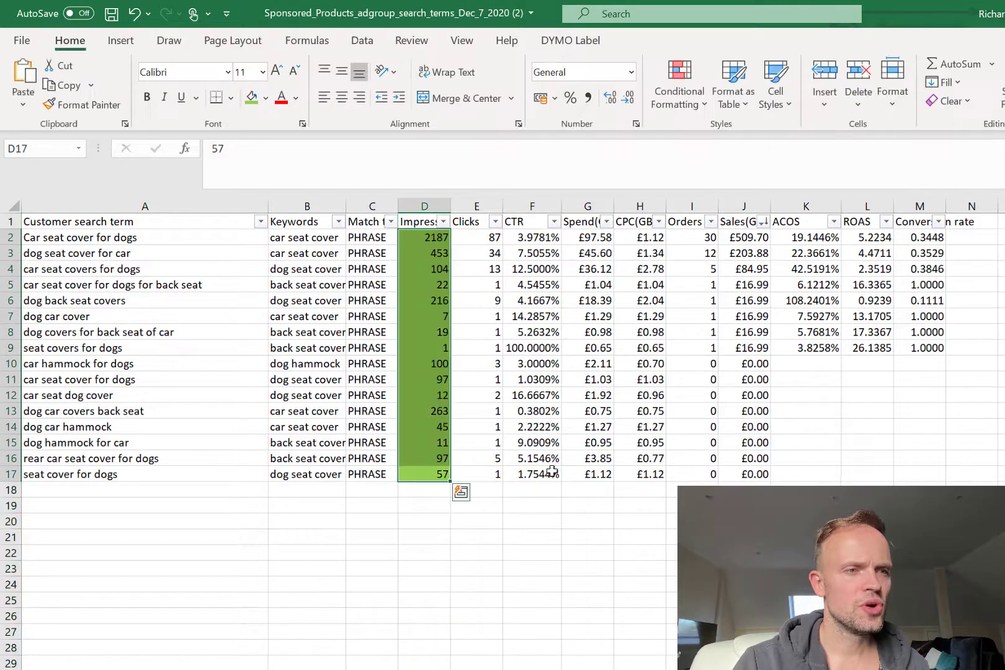
{"action": "left_click_drag", "start_coordinate": [552, 472], "coordinate": [549, 242]}
{"action": "left_click_drag", "start_coordinate": [744, 490], "coordinate": [747, 238]}
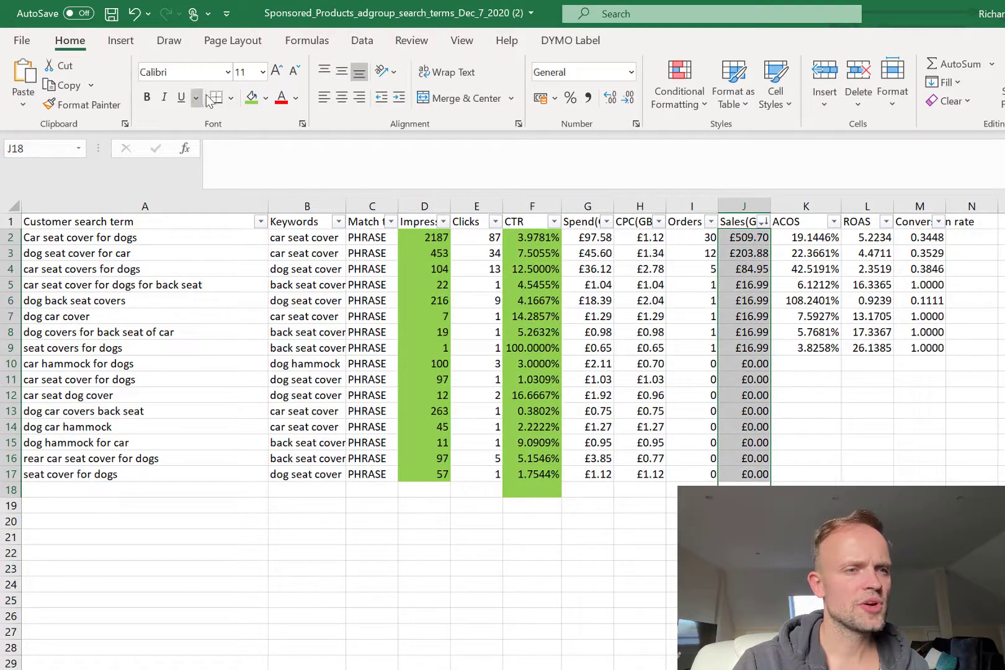
{"action": "left_click", "coordinate": [252, 98]}
{"action": "left_click", "coordinate": [806, 600]}
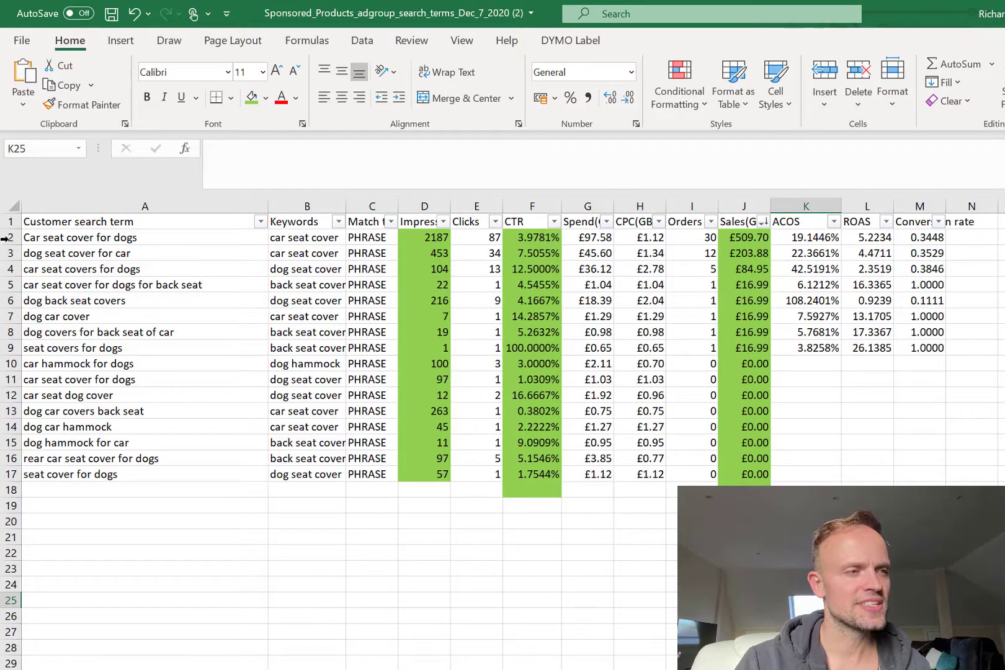
- Highlight the search term rows that generated sales, rows 2 to 9, in yellow
{"action": "left_click_drag", "start_coordinate": [10, 239], "coordinate": [27, 343]}
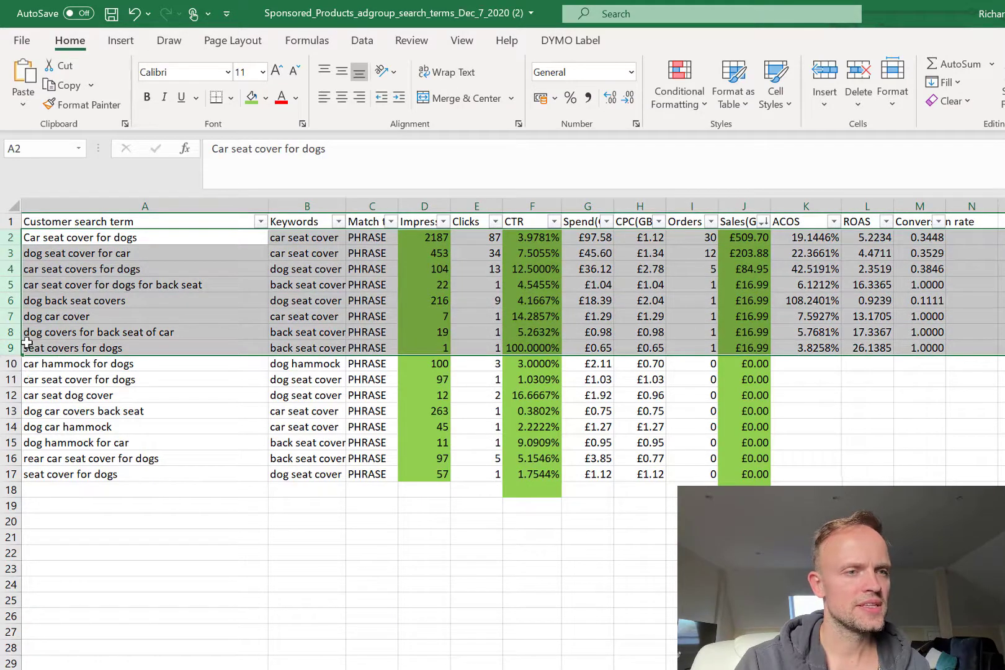
{"action": "left_click", "coordinate": [266, 98]}
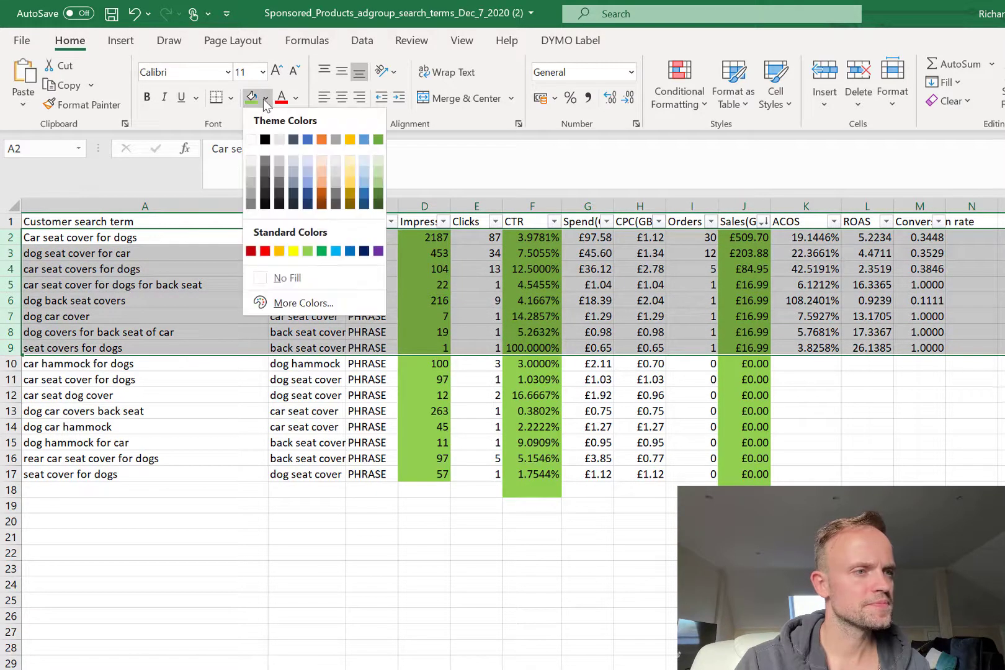
{"action": "left_click", "coordinate": [294, 251]}
{"action": "left_click", "coordinate": [394, 520]}
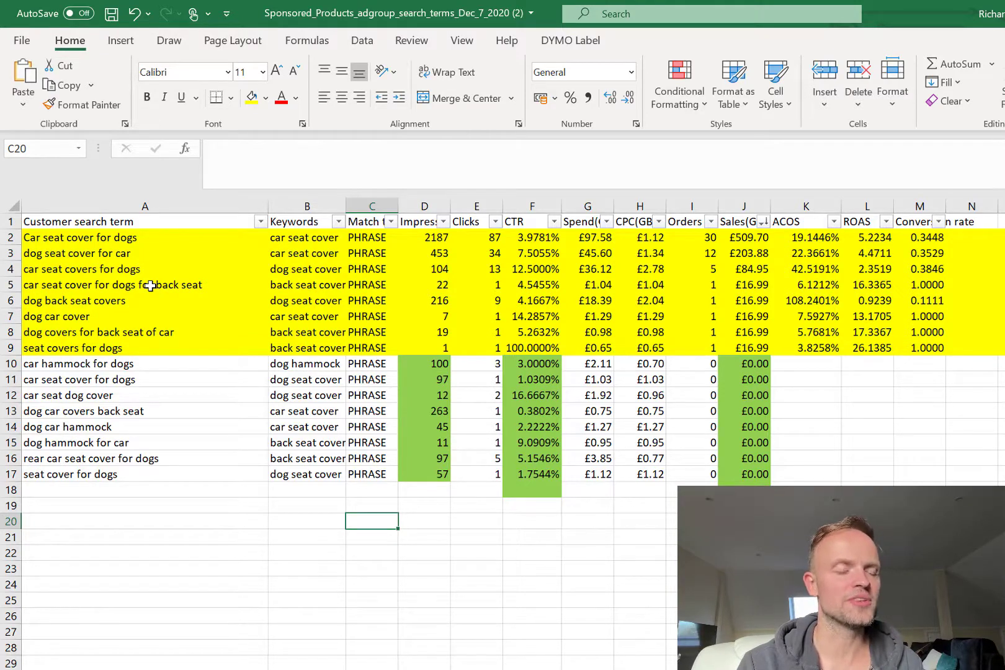
- Examine the impressions and clicks of search terms without sales, such as "car hammock for dogs" and "rear car seat cover for dogs"
{"action": "left_click", "coordinate": [62, 366]}
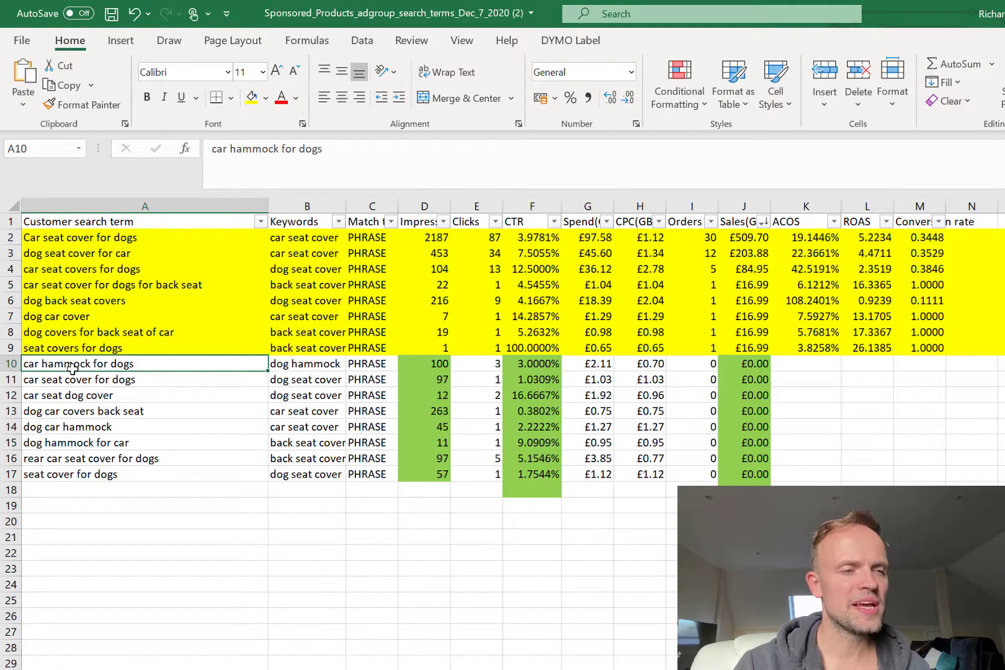
{"action": "left_click_drag", "start_coordinate": [76, 370], "coordinate": [73, 377]}
{"action": "left_click", "coordinate": [76, 366]}
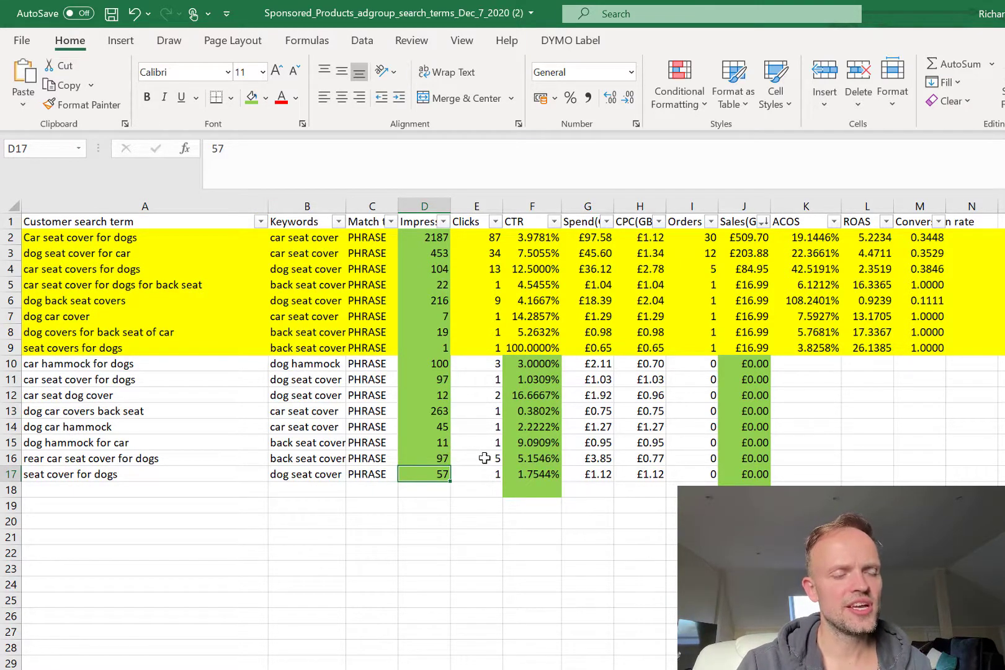
{"action": "left_click", "coordinate": [481, 460]}
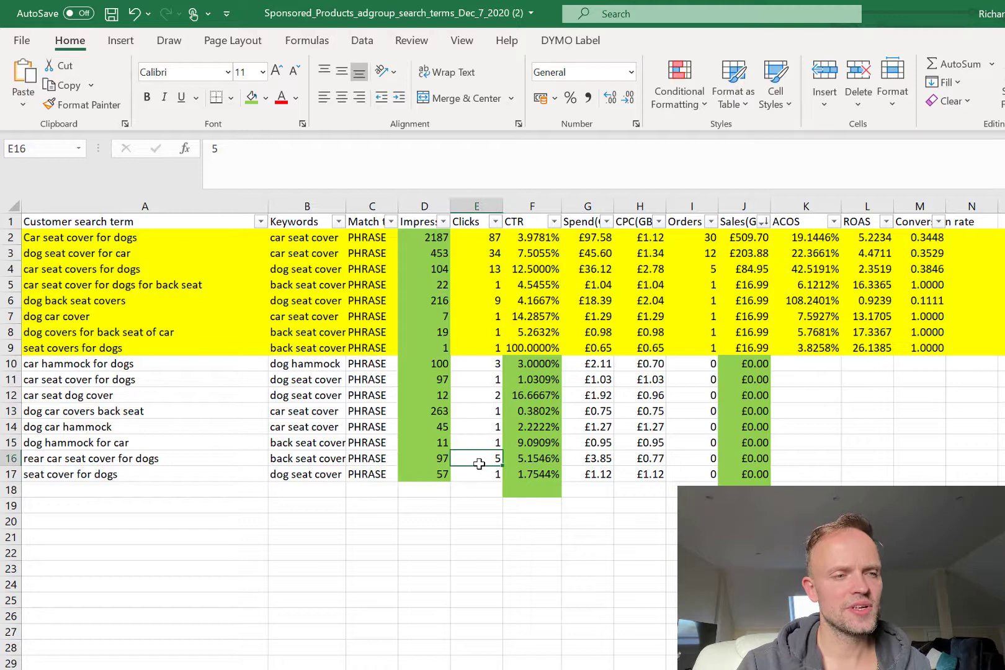
{"action": "left_click", "coordinate": [429, 461]}
{"action": "left_click", "coordinate": [79, 460]}
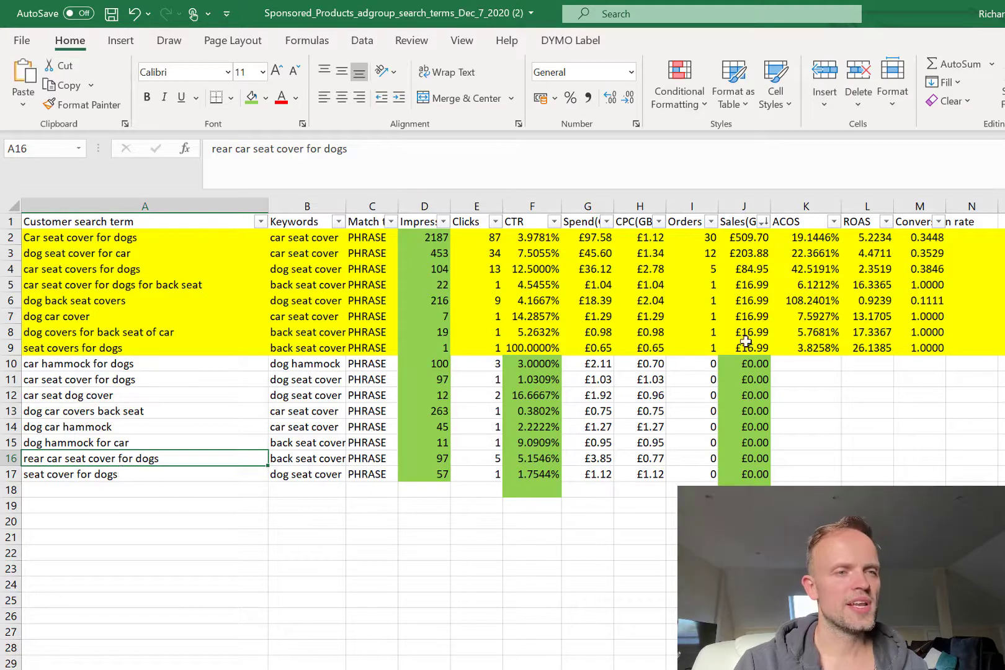
- Sort the search term report by ACOS from largest to smallest
{"action": "left_click", "coordinate": [813, 345]}
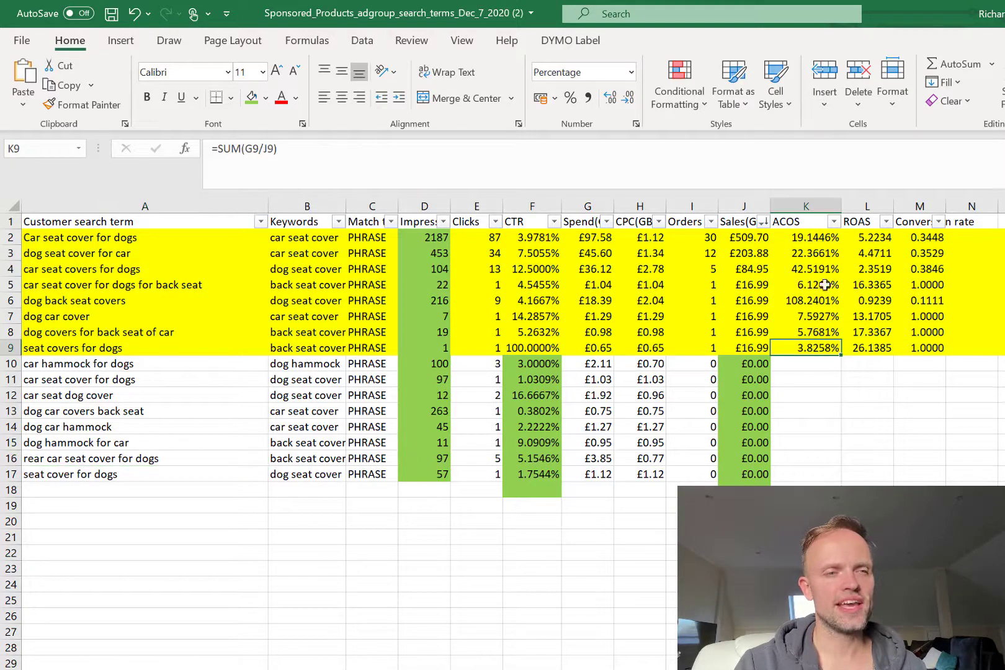
{"action": "left_click", "coordinate": [834, 221]}
{"action": "left_click", "coordinate": [747, 271]}
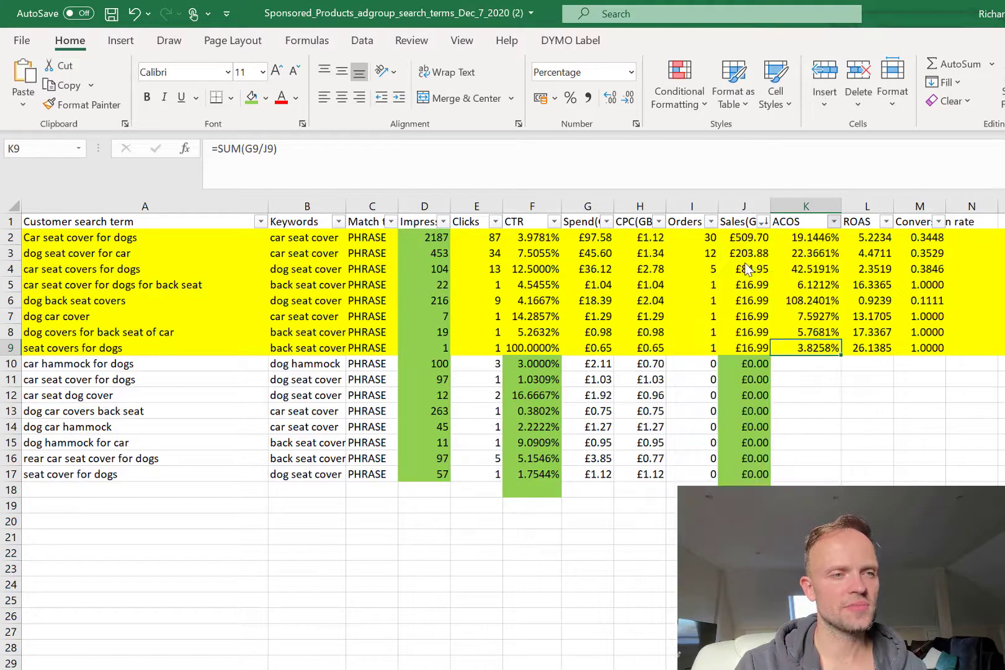
{"action": "left_click", "coordinate": [806, 237]}
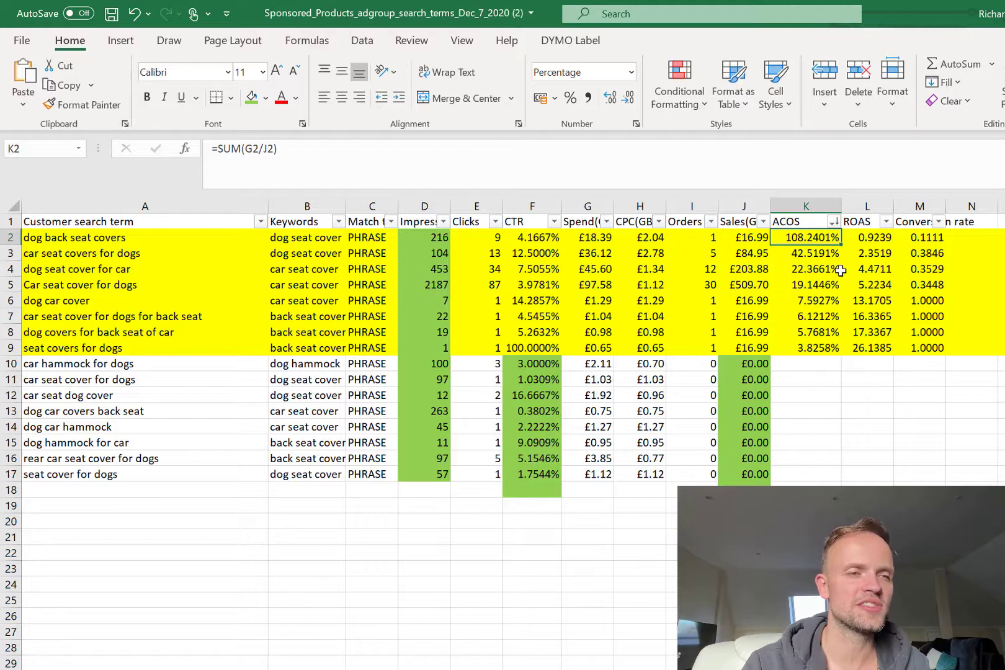
{"action": "left_click", "coordinate": [815, 380]}
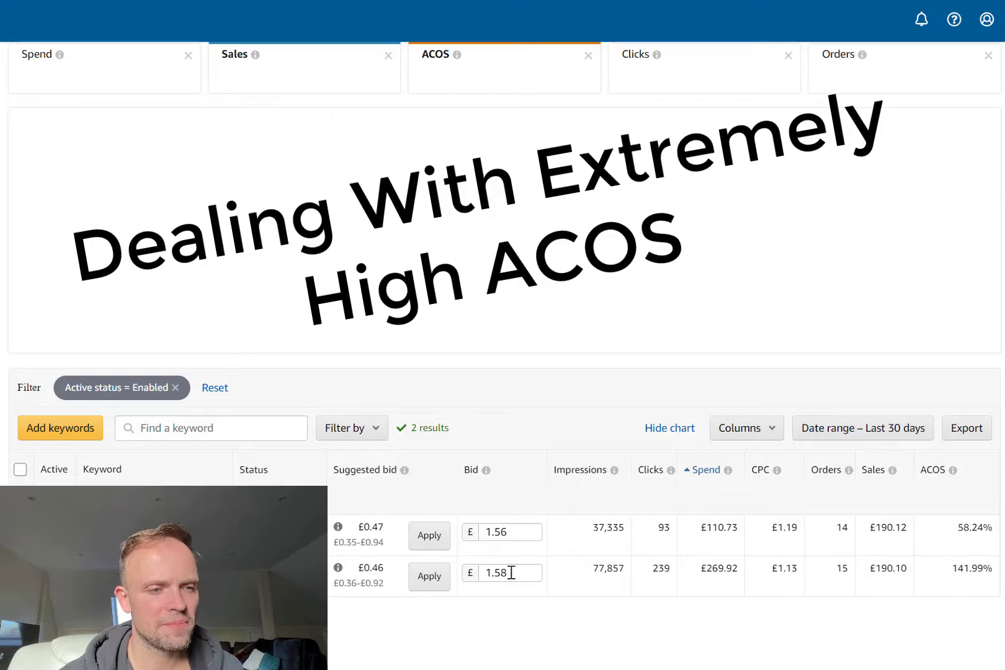
- On the Amazon campaign's targeting page, compare the two enabled keywords' ACOS and inspect the higher-ACOS keyword's bid and suggested bid range
{"action": "double_click", "coordinate": [981, 569]}
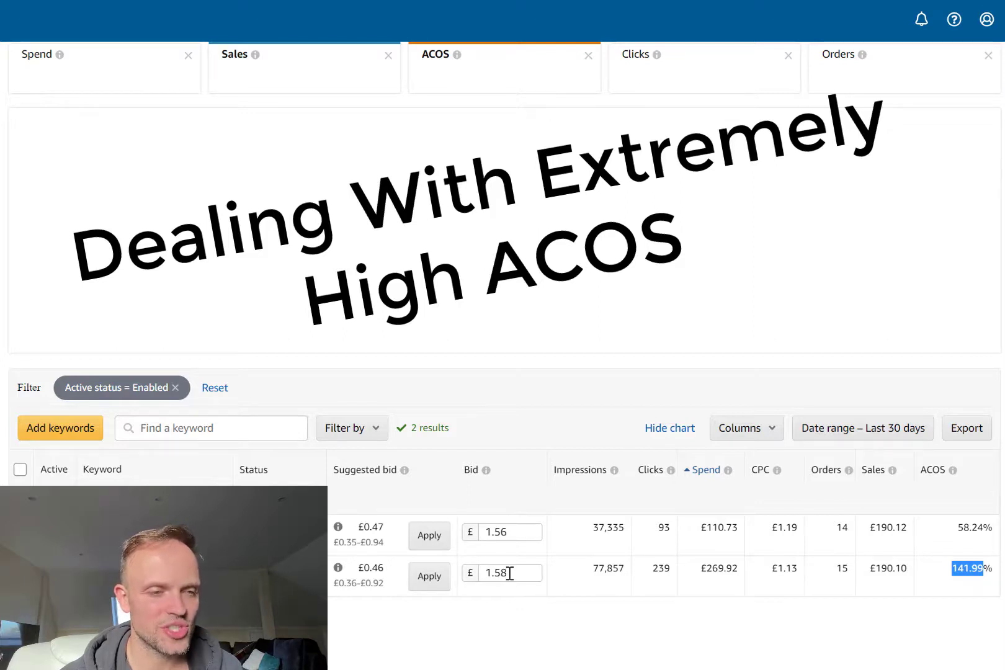
{"action": "left_click", "coordinate": [480, 575]}
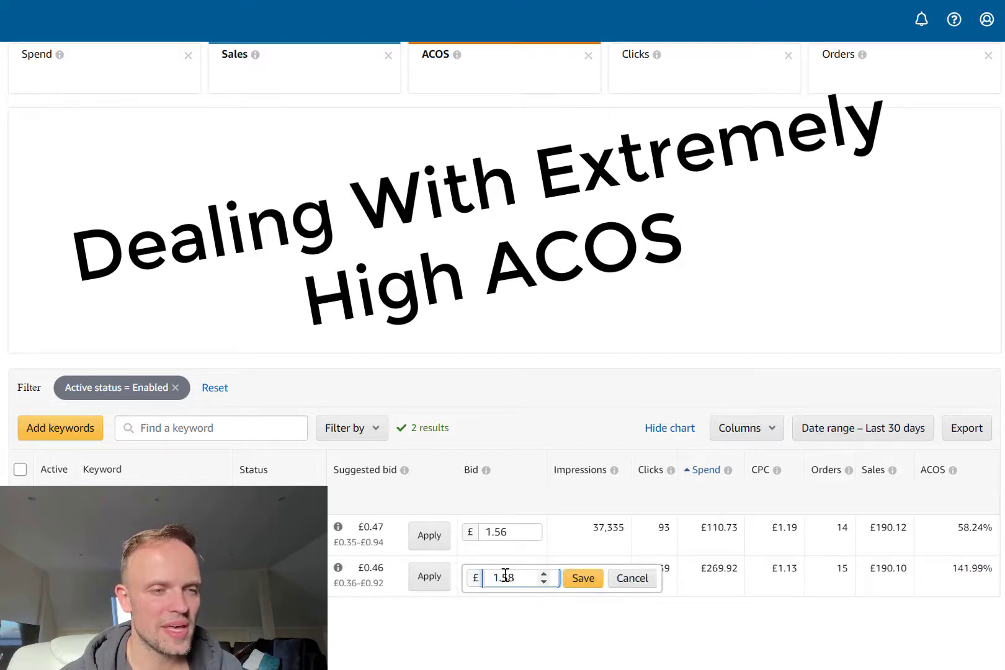
{"action": "left_click_drag", "start_coordinate": [514, 577], "coordinate": [498, 578]}
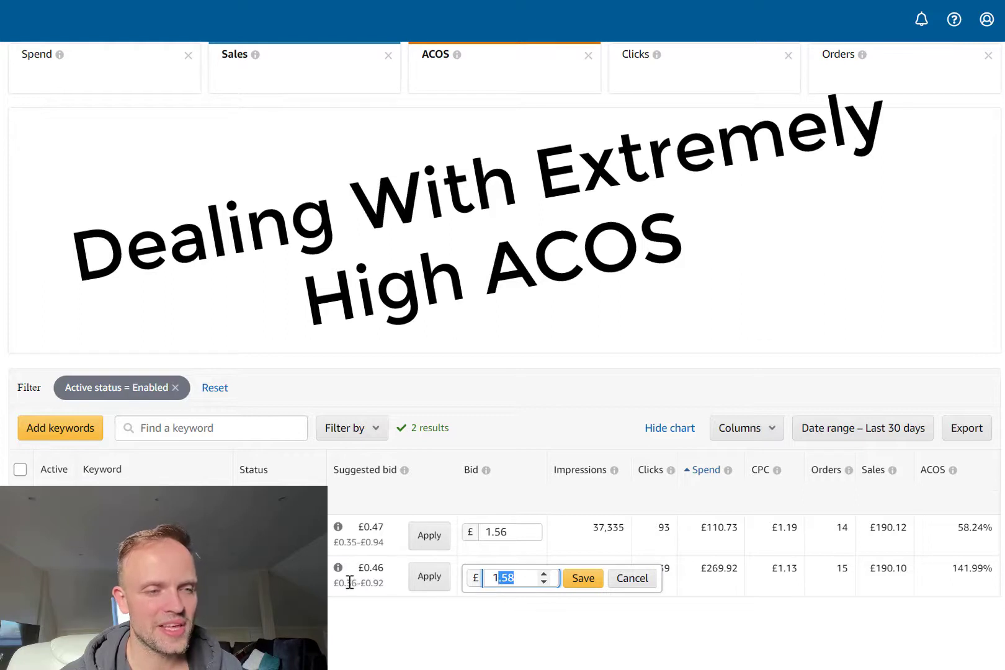
{"action": "left_click_drag", "start_coordinate": [337, 583], "coordinate": [379, 580]}
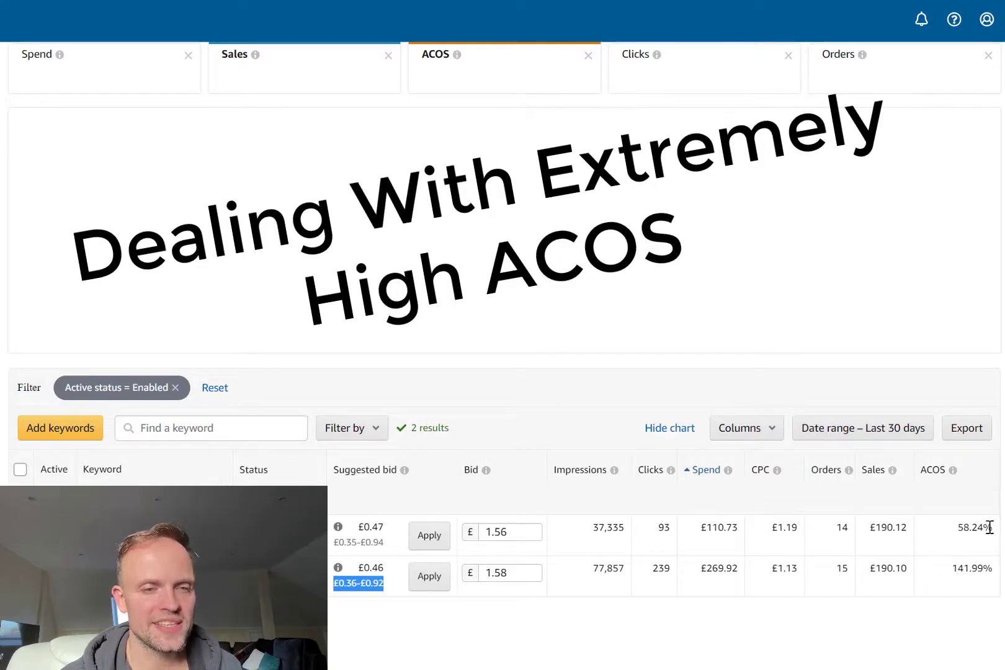
{"action": "left_click_drag", "start_coordinate": [991, 528], "coordinate": [958, 531]}
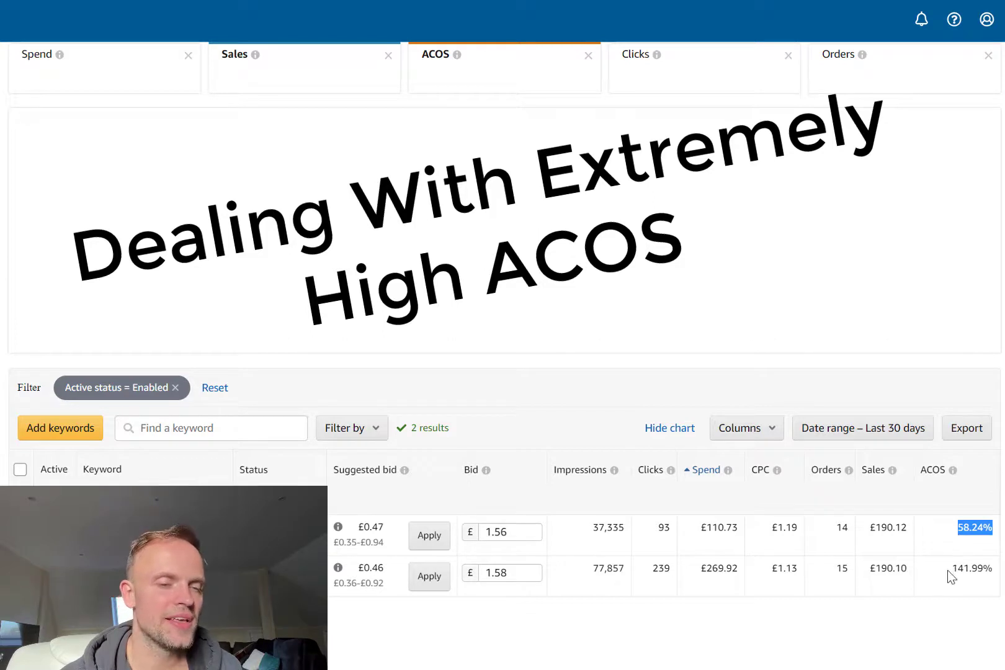